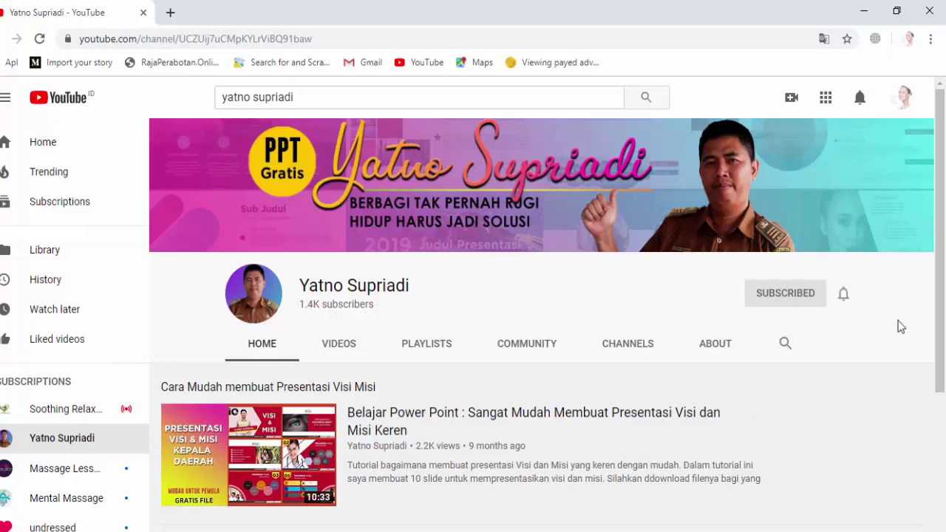
Open the channel's Videos page and scroll through the grid of PowerPoint tutorial uploads.
scroll(680, 315, "down", 3)
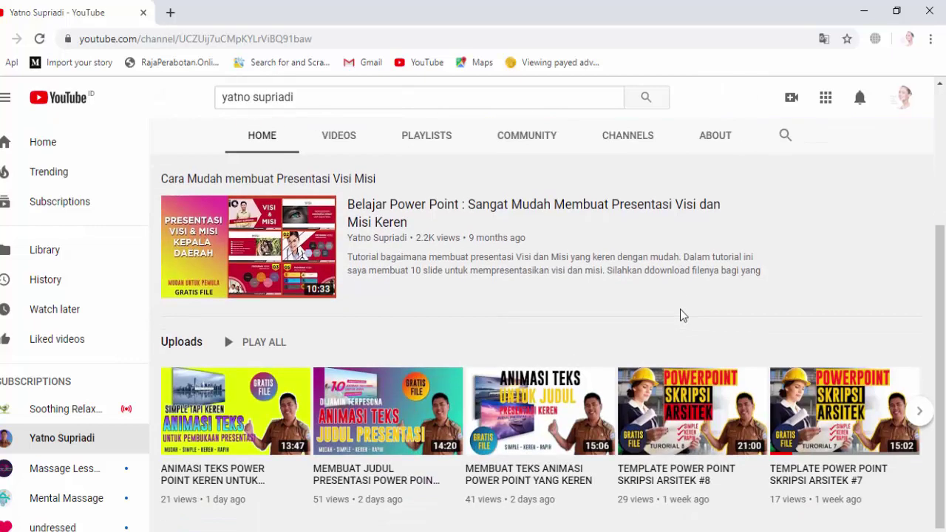
left_click(325, 140)
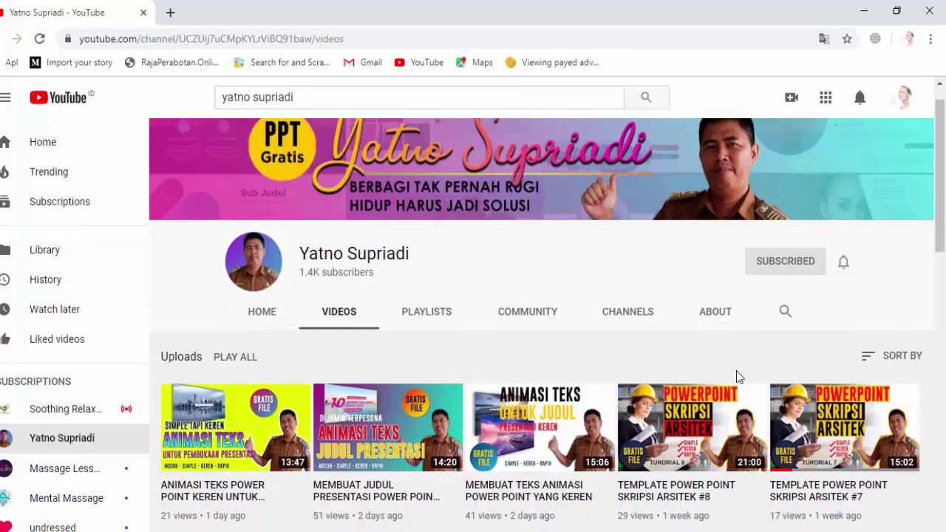
scroll(731, 377, "down", 3)
scroll(728, 377, "down", 2)
scroll(728, 377, "down", 3)
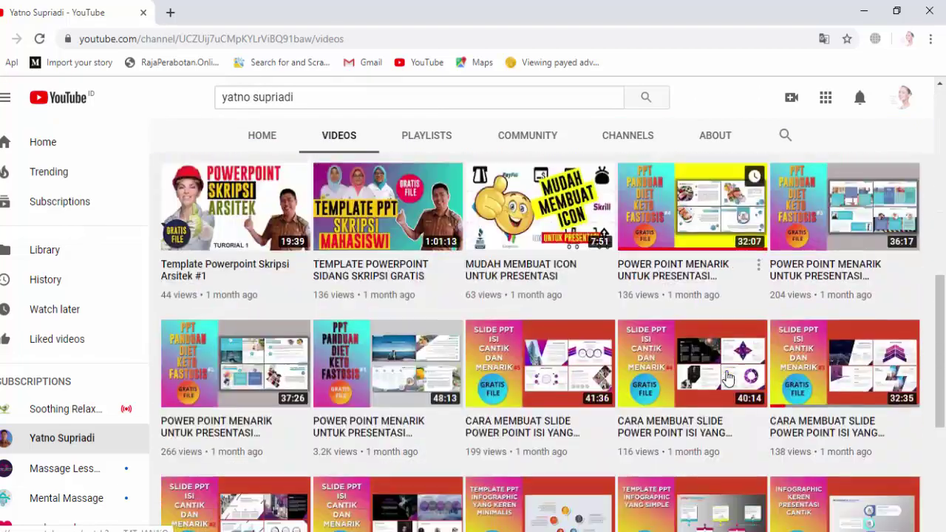
scroll(728, 379, "down", 3)
scroll(728, 379, "down", 3)
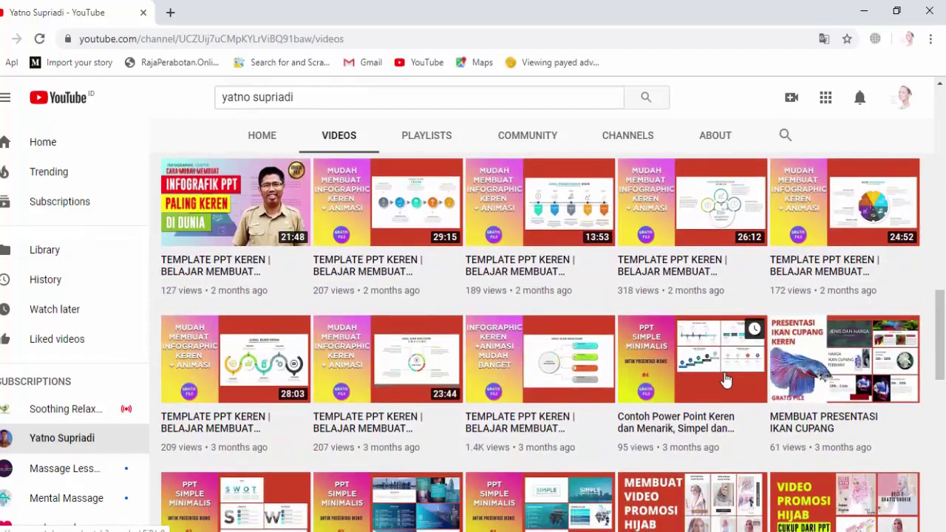
scroll(728, 379, "down", 2)
scroll(724, 378, "down", 4)
scroll(724, 379, "down", 3)
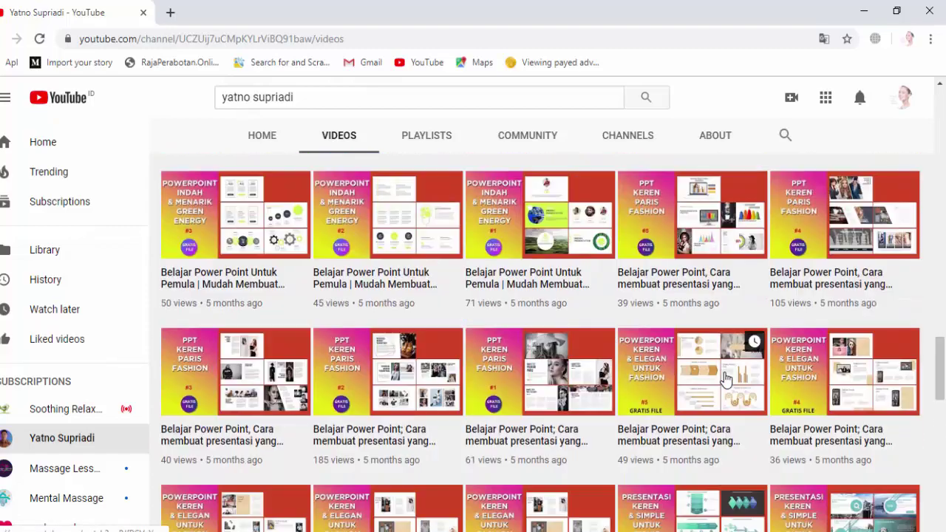
scroll(761, 374, "down", 4)
scroll(735, 464, "down", 5)
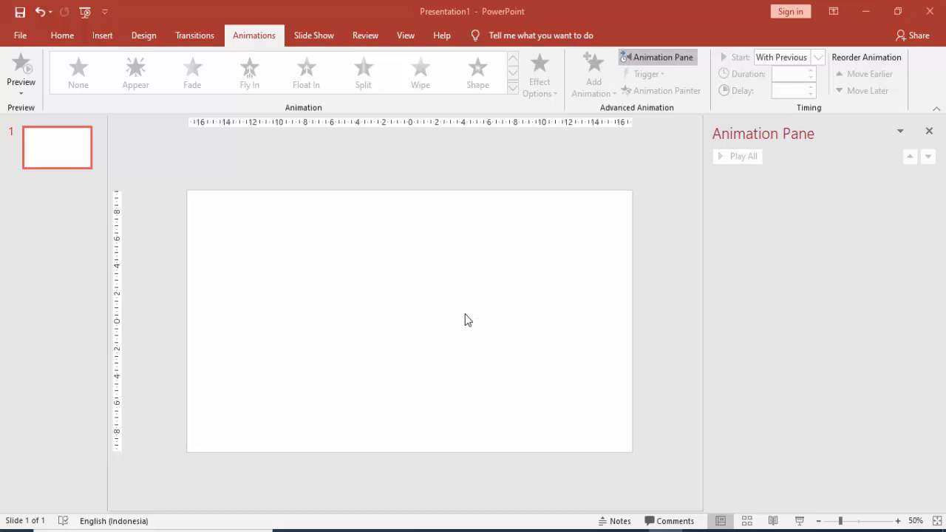
Bring the blank PowerPoint presentation to the front and show the Insert ribbon.
left_click(494, 314)
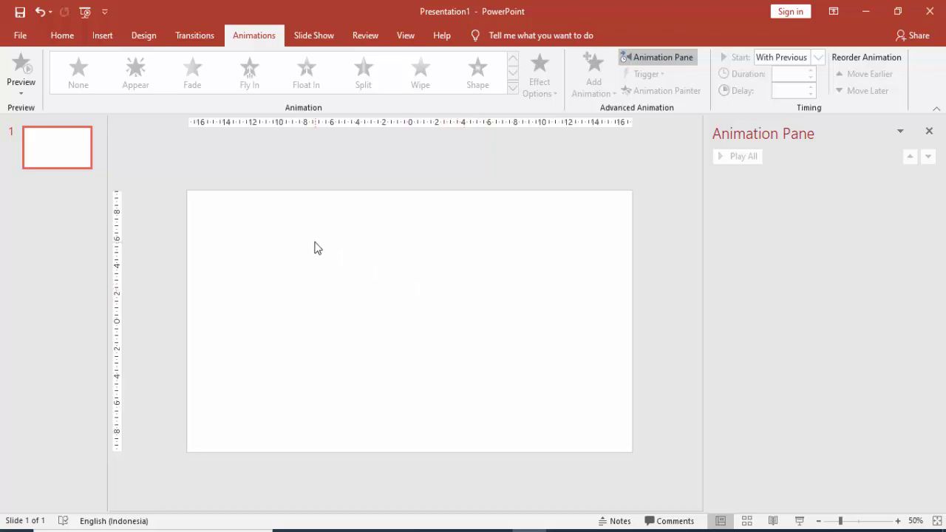
left_click(106, 37)
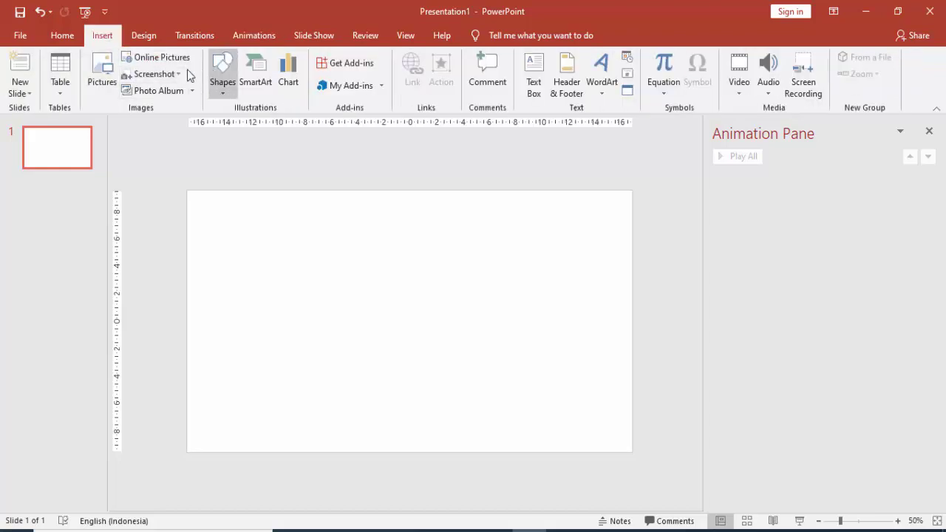
Insert the waterfall-792819 photo and enlarge it to 26.56 × 35.42 cm over the slide.
left_click(102, 74)
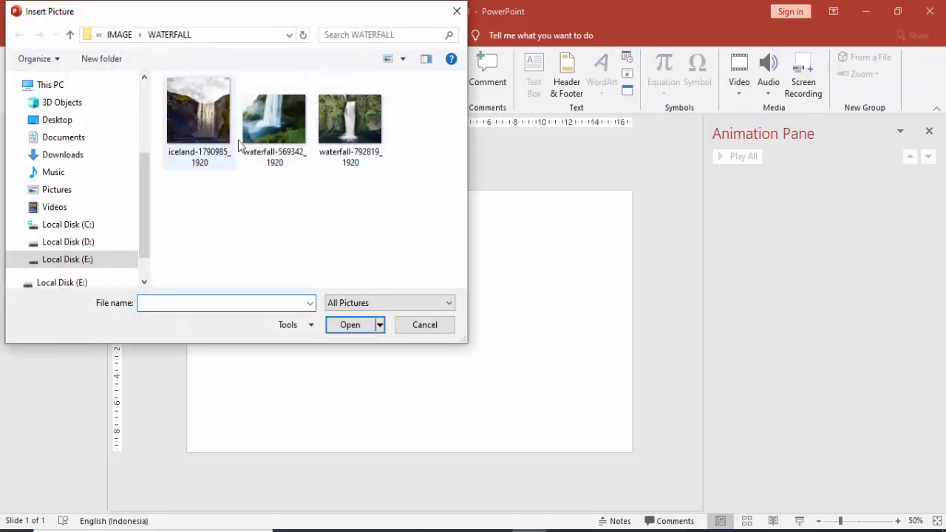
left_click(353, 136)
left_click(366, 330)
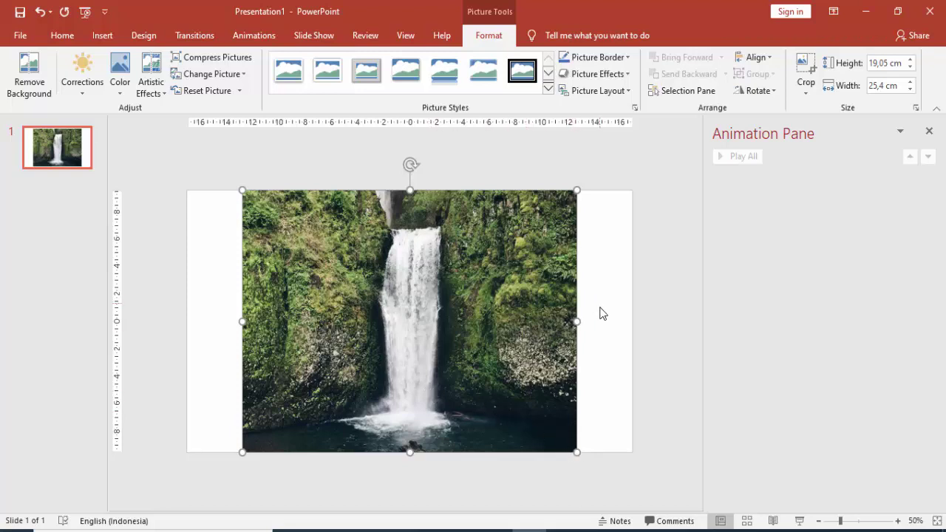
mouse_move(578, 452)
left_mouse_down()
mouse_move(613, 490)
mouse_move(652, 501)
left_mouse_up()
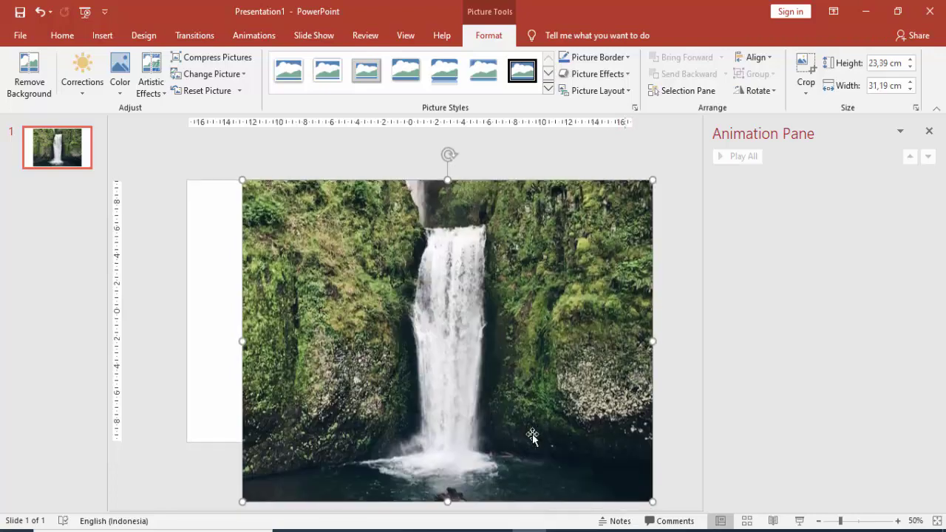
left_click_drag(246, 181, 188, 140)
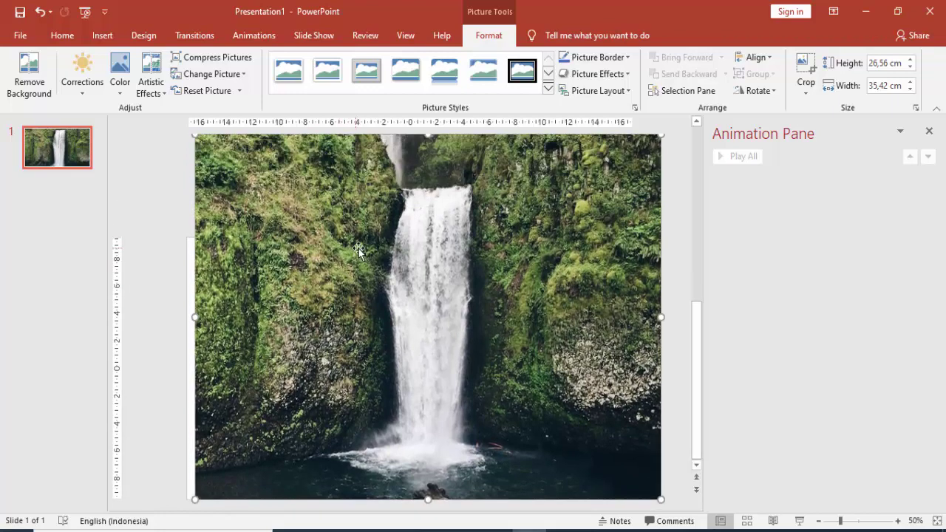
scroll(360, 247, "down", 3)
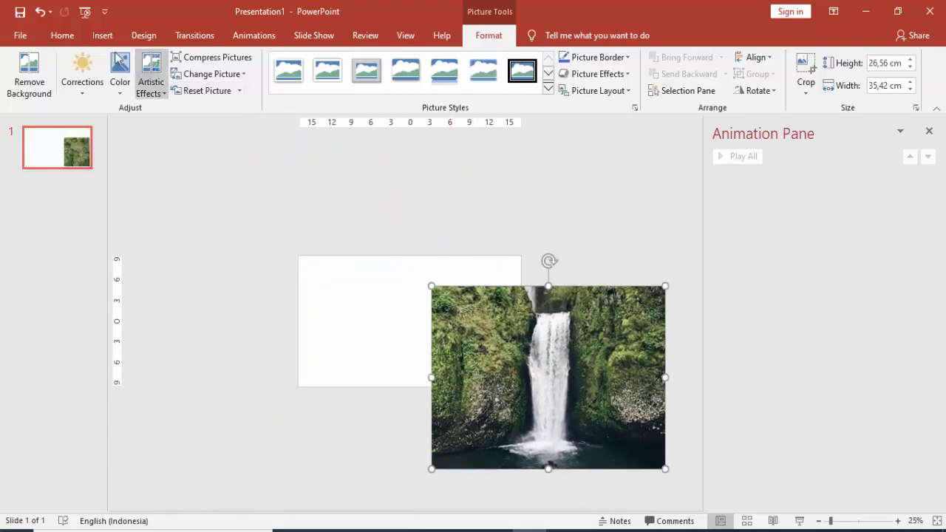
Draw a slide-sized rectangle over the waterfall photo.
left_click(102, 36)
left_click(220, 74)
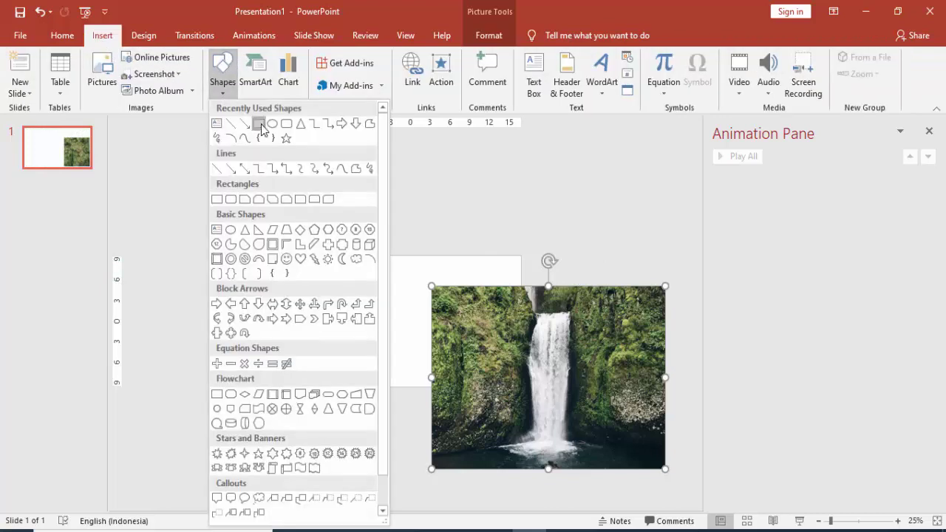
left_click(258, 124)
left_click_drag(298, 255, 515, 386)
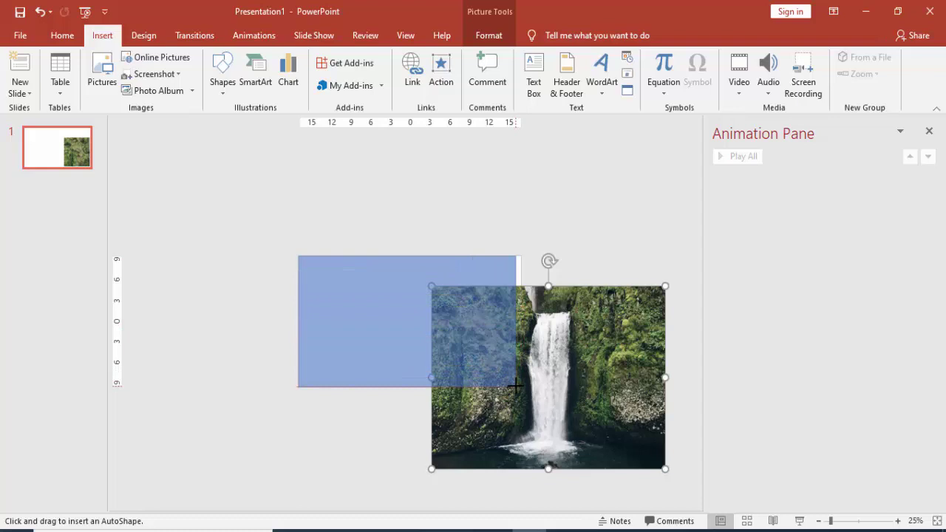
left_click_drag(515, 386, 521, 386)
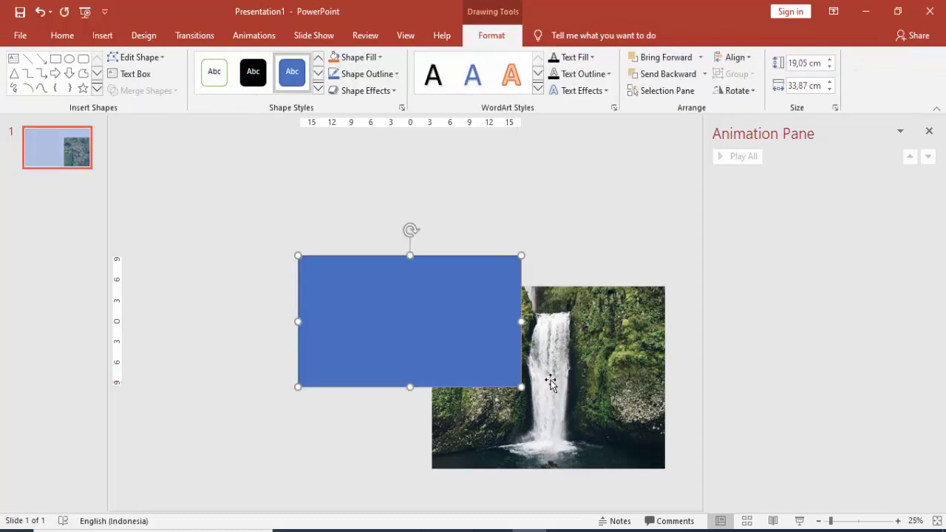
Set the rectangle's fill transparency to 40%.
right_click(482, 300)
left_click(532, 496)
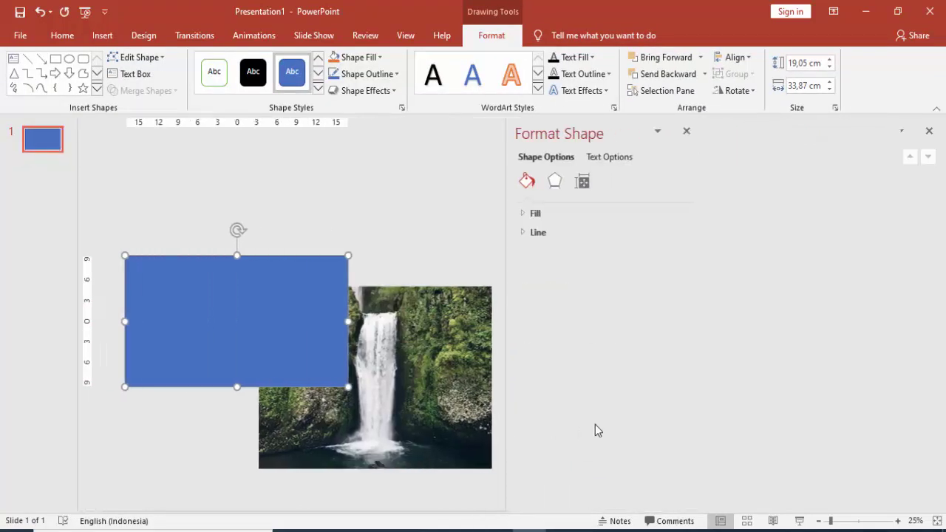
left_click(524, 214)
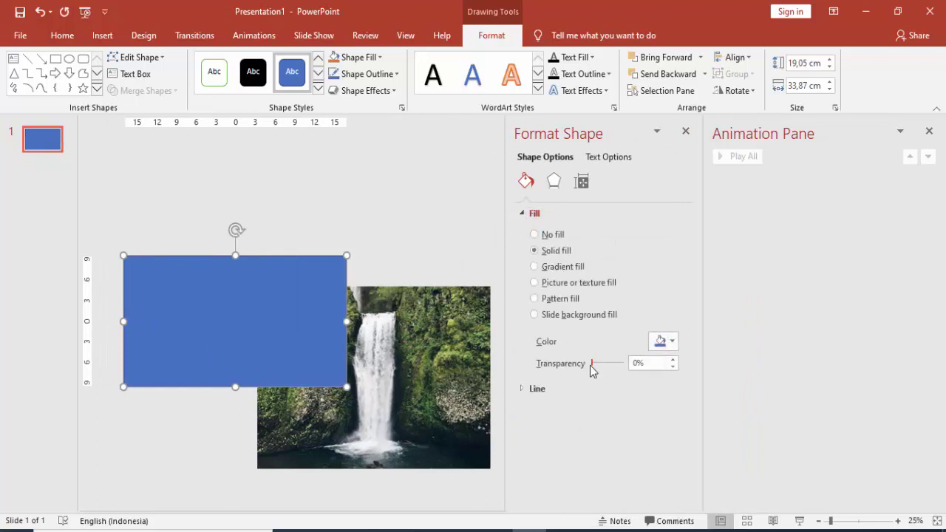
left_click_drag(592, 363, 604, 363)
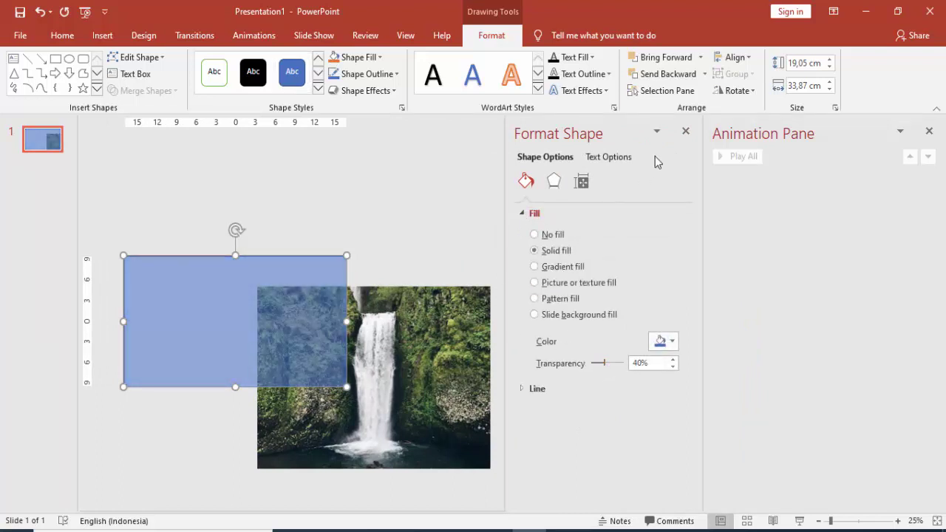
Move the waterfall photo back beneath the translucent rectangle.
left_click(929, 131)
left_click(627, 347)
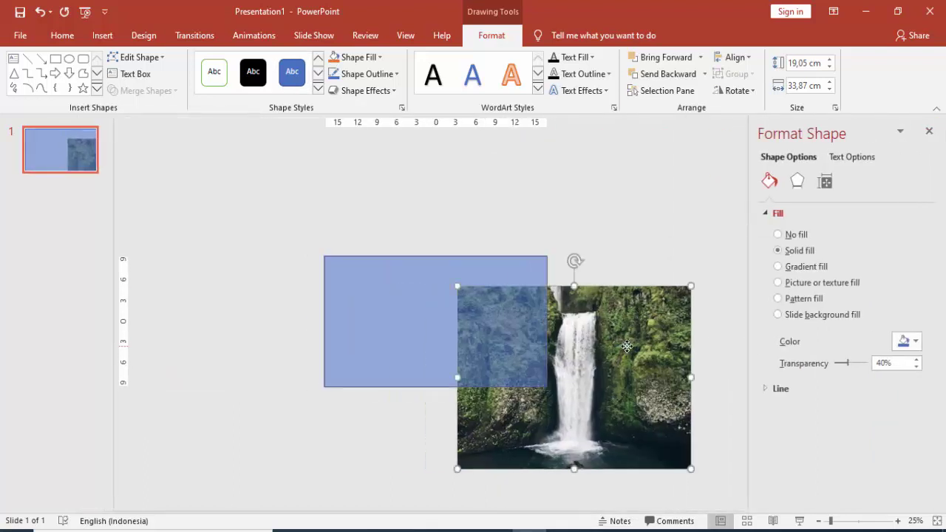
mouse_move(626, 346)
left_mouse_down()
mouse_move(511, 299)
mouse_move(508, 277)
left_mouse_up()
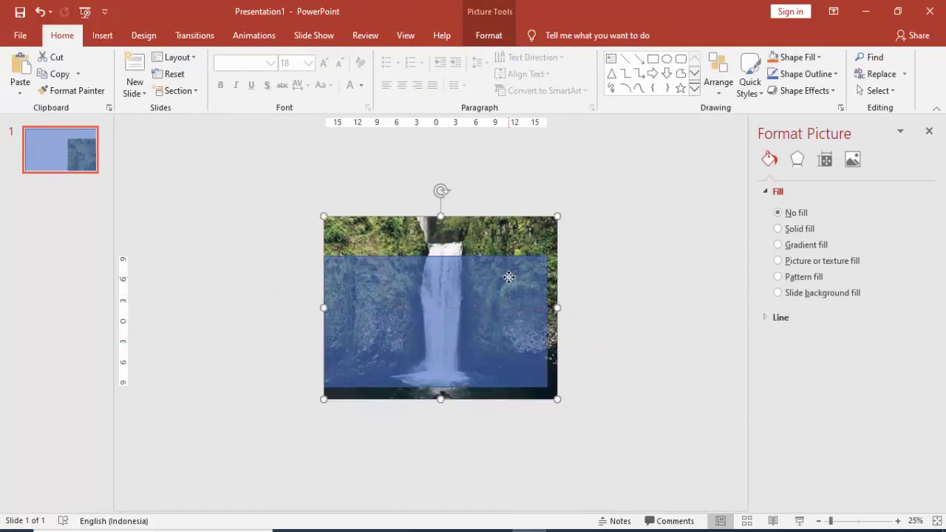
Centre the waterfall photo and adjust its left, right, top and bottom edges to cover the slide.
scroll(509, 278, "up", 3)
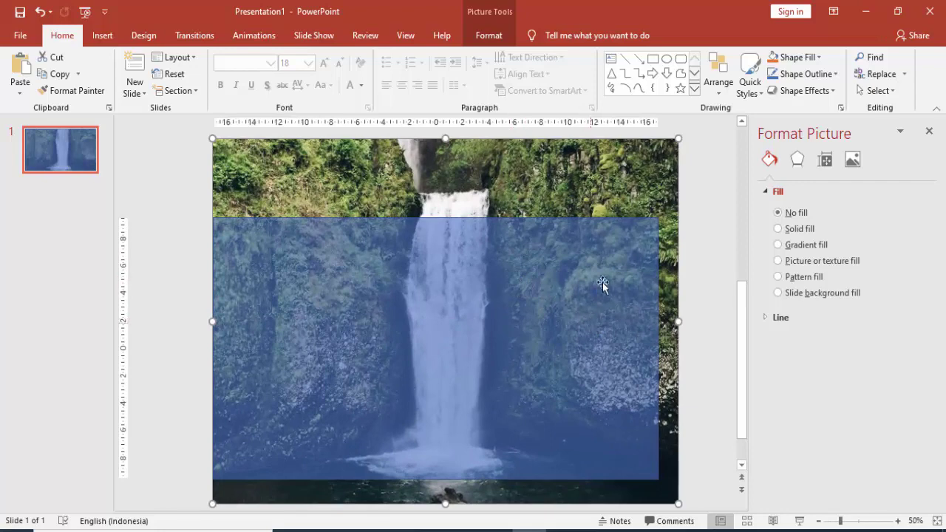
left_click_drag(602, 194, 607, 197)
scroll(605, 205, "down", 2)
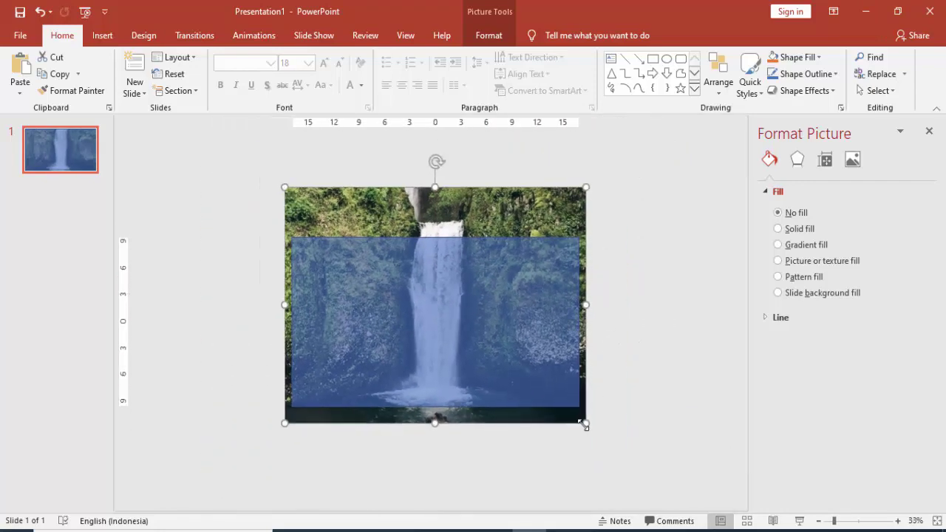
left_click_drag(587, 304, 599, 304)
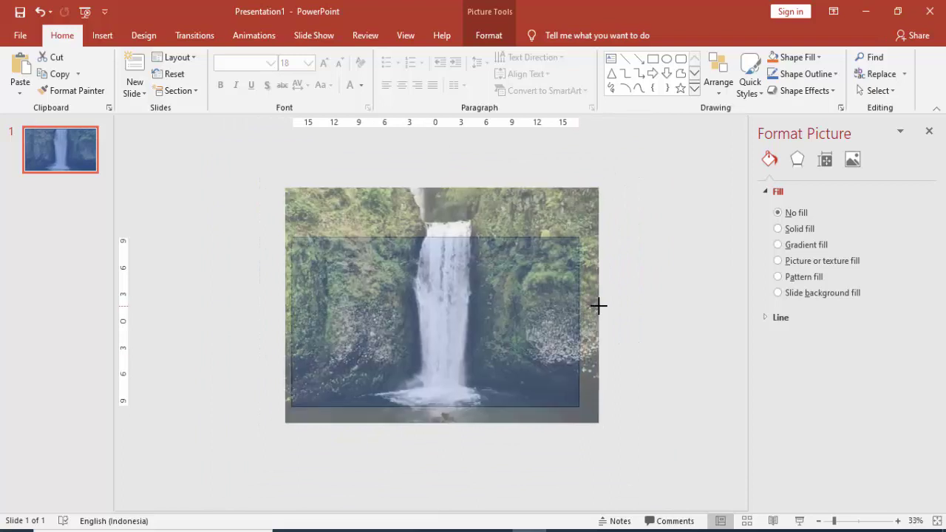
left_click_drag(285, 303, 242, 304)
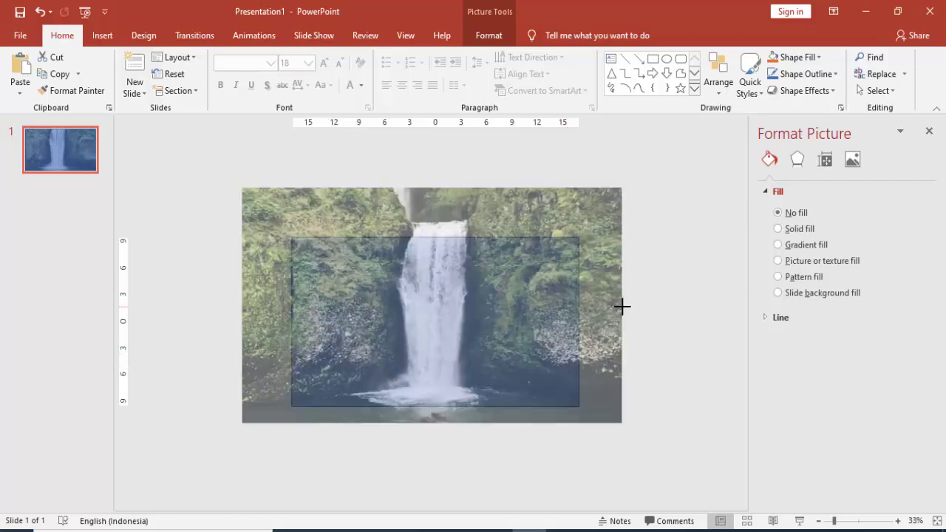
left_click_drag(599, 304, 623, 303)
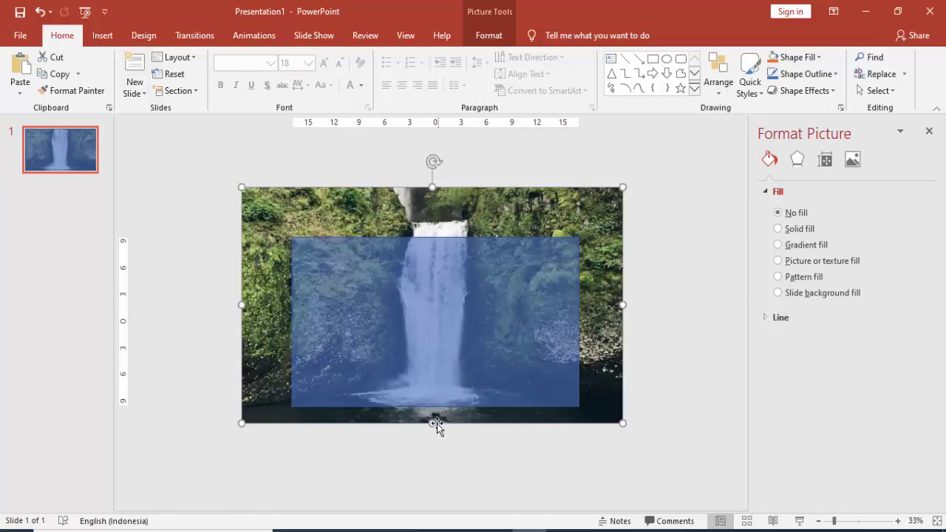
left_click_drag(432, 423, 431, 418)
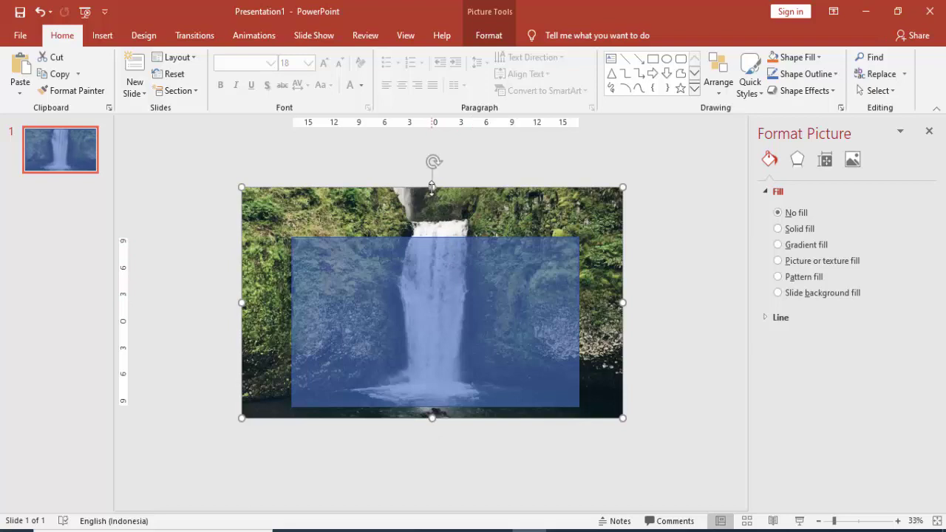
left_click_drag(433, 187, 429, 210)
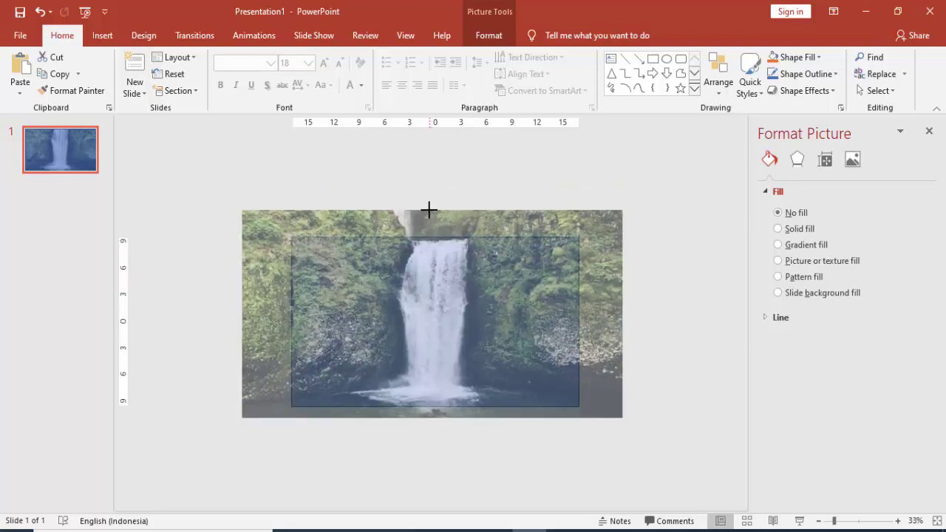
Intersect the photo with the slide-sized rectangle using Merge Shapes.
left_click(638, 250)
left_click(612, 248)
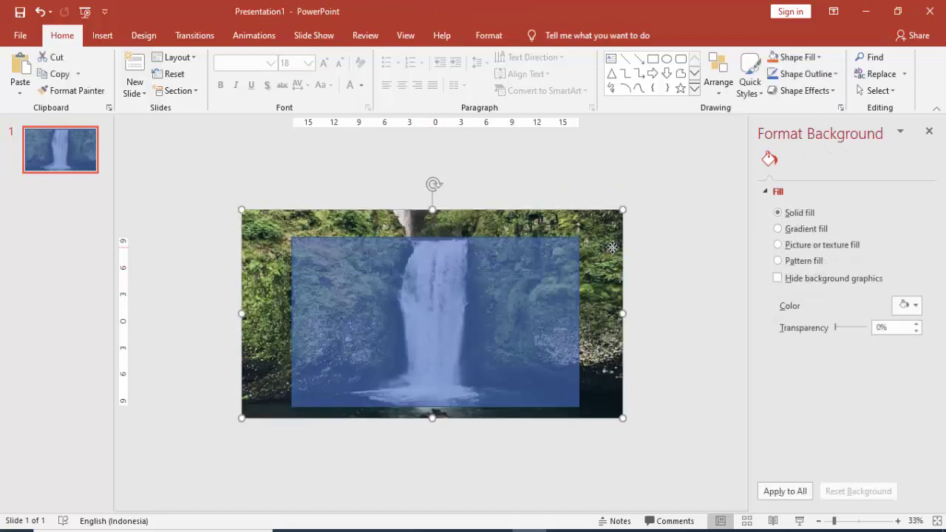
left_click(545, 281)
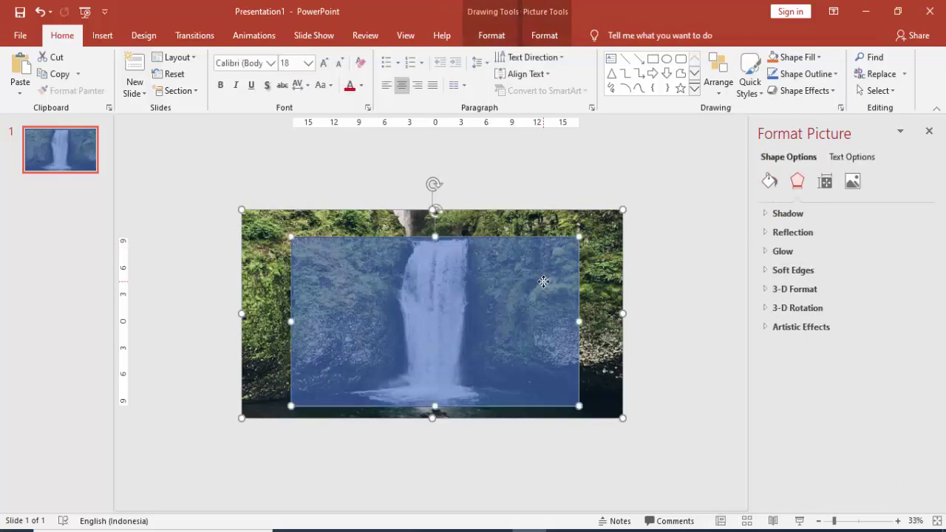
left_click(485, 38)
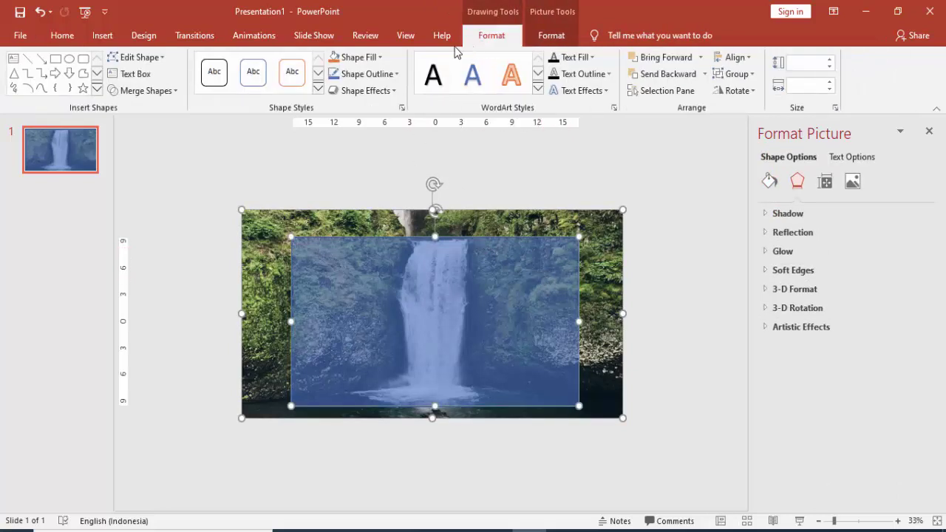
left_click(175, 90)
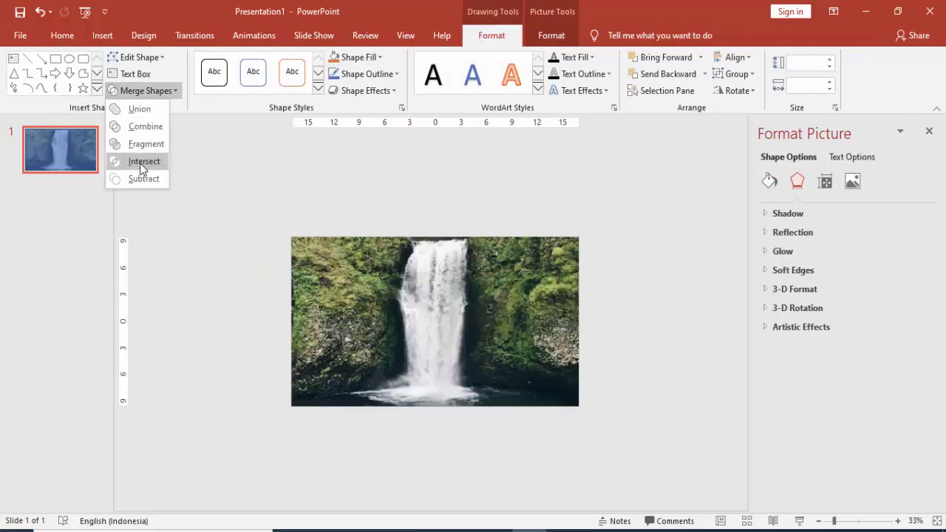
left_click(142, 168)
left_click(585, 244)
scroll(556, 281, "up", 2)
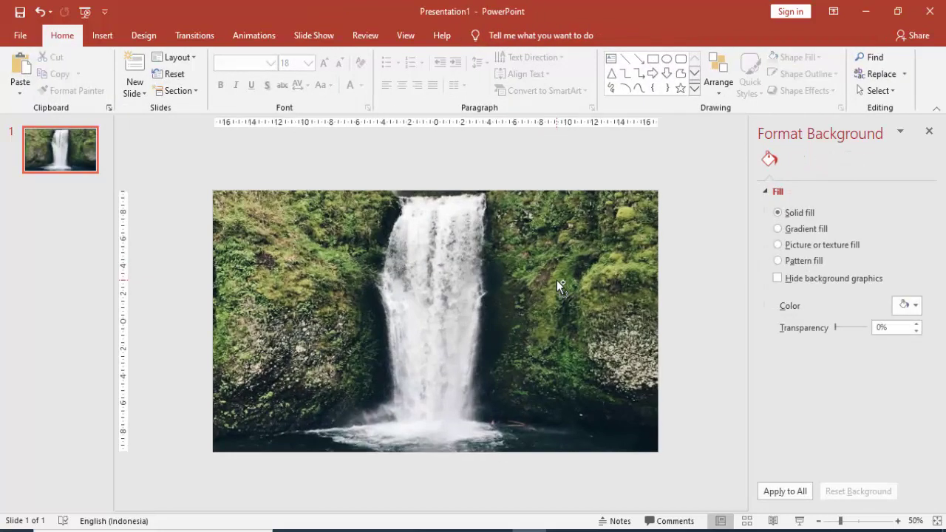
Duplicate slide 1 and open the copied waterfall slide 2.
left_click(551, 283)
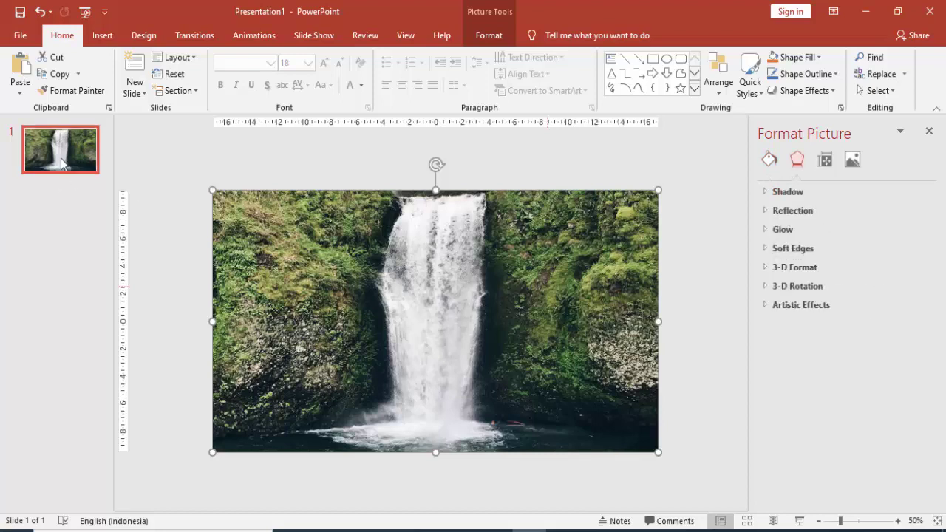
left_click(62, 162)
right_click(62, 162)
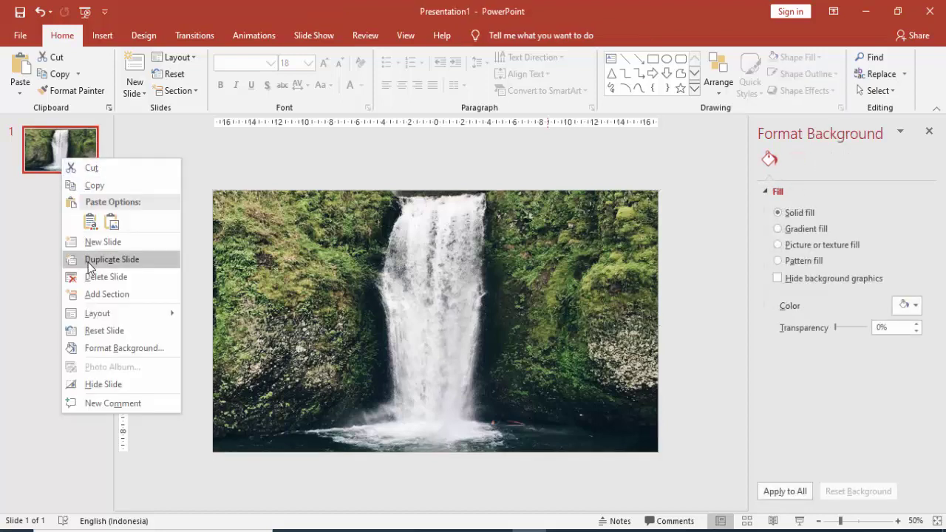
left_click(82, 242)
left_click(72, 144)
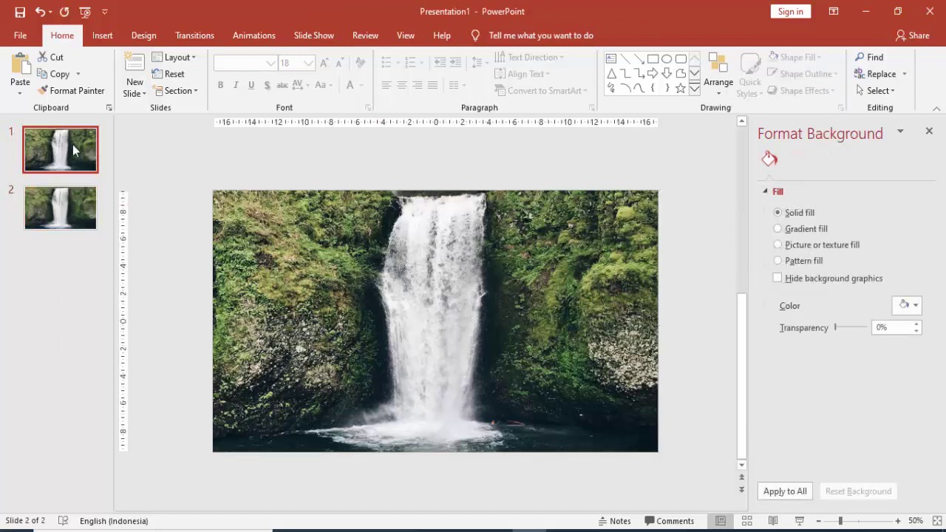
left_click(71, 190)
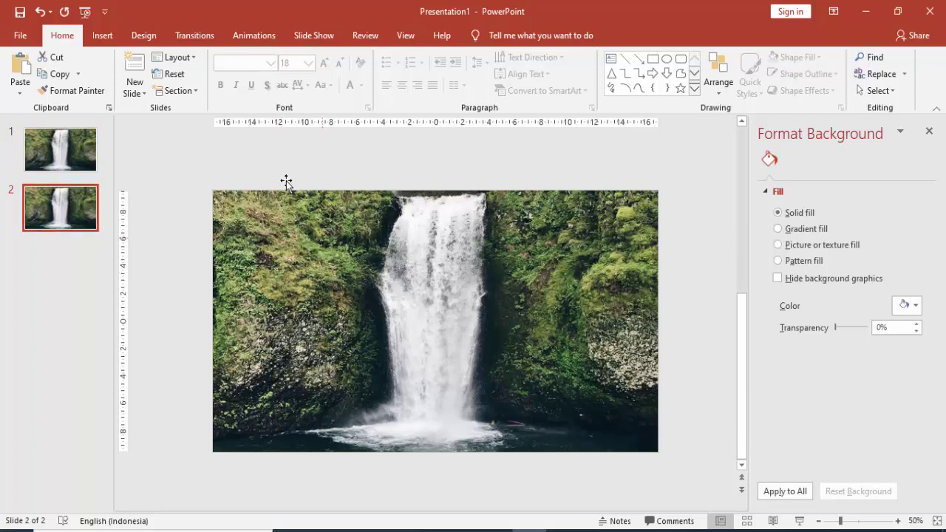
left_click(101, 35)
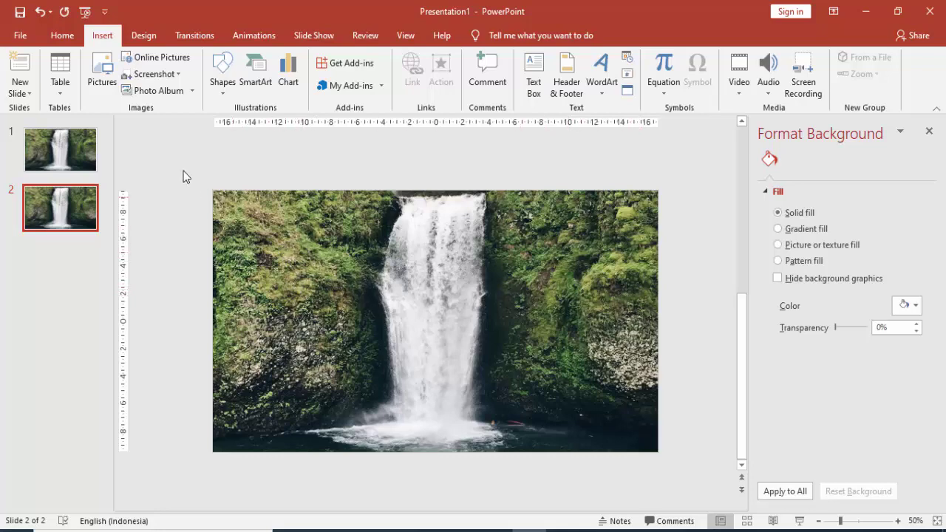
Trace a freeform outline around the waterfall on slide 2.
left_click(223, 88)
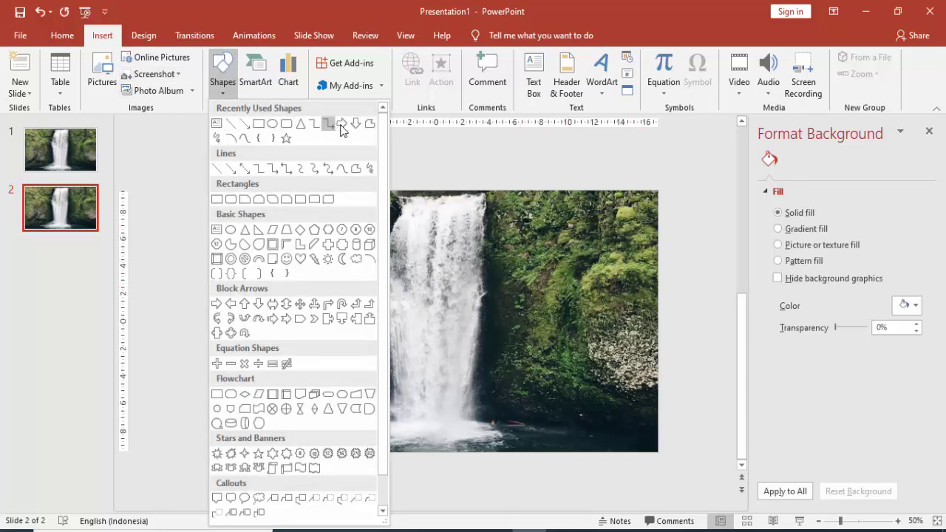
left_click(368, 127)
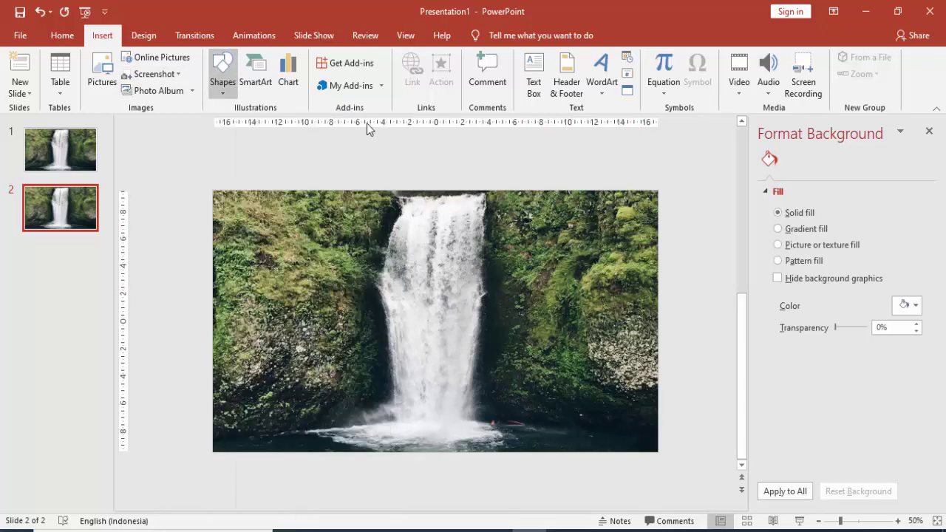
left_click(221, 87)
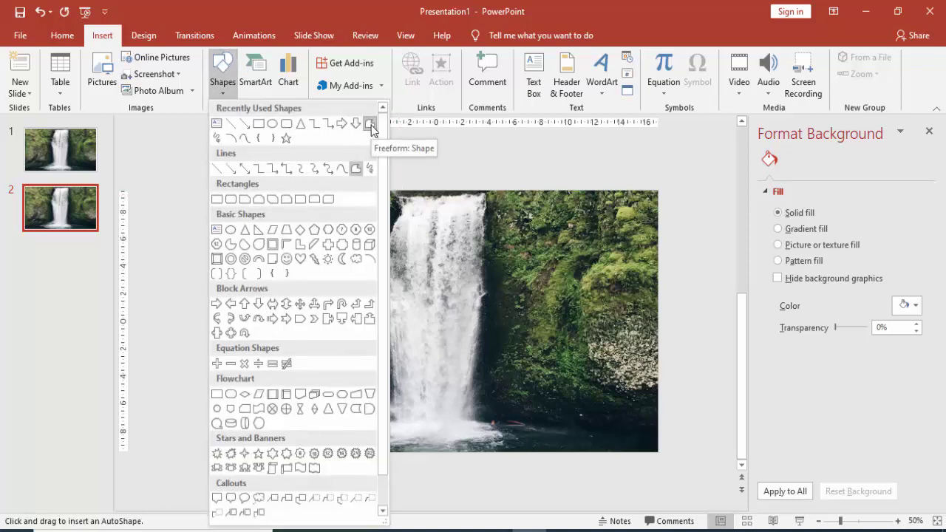
key("Escape")
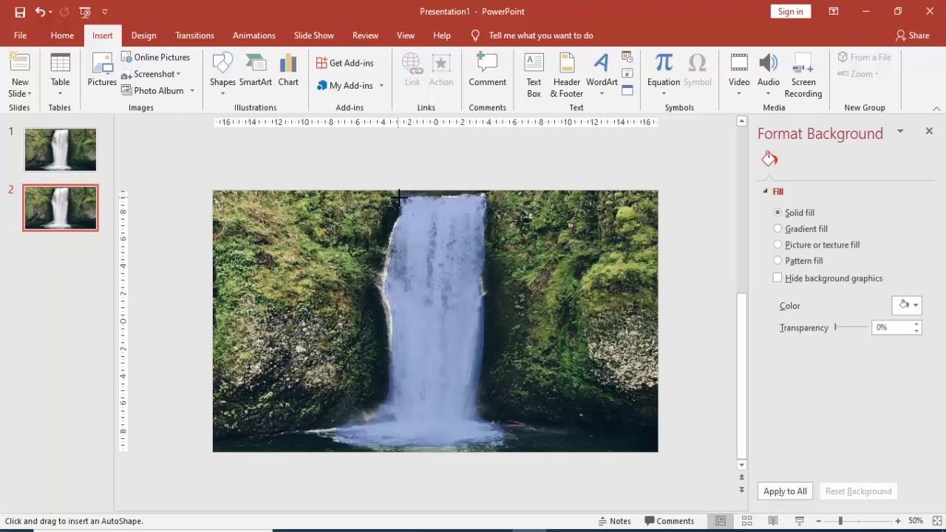
left_click(399, 197)
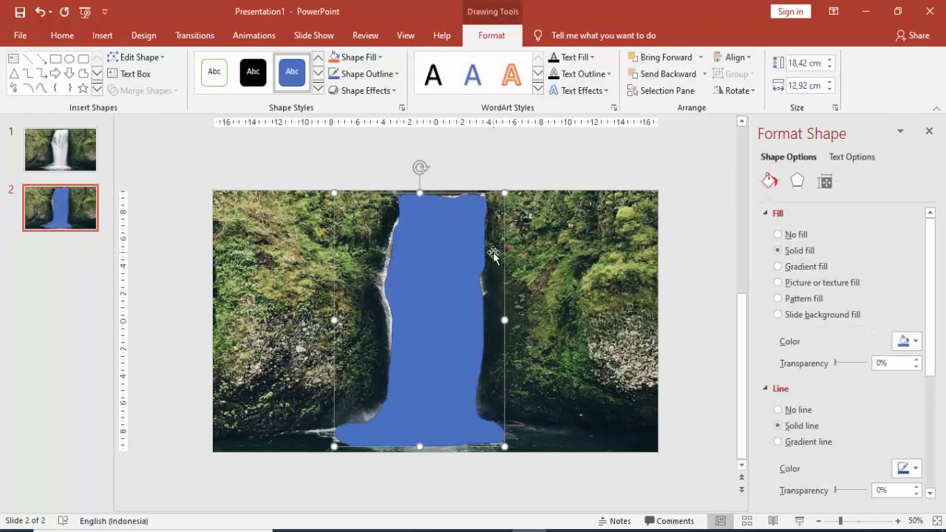
Intersect the photo with the freeform, leaving an 18.42 × 12.92 cm waterfall cutout.
left_click(548, 274)
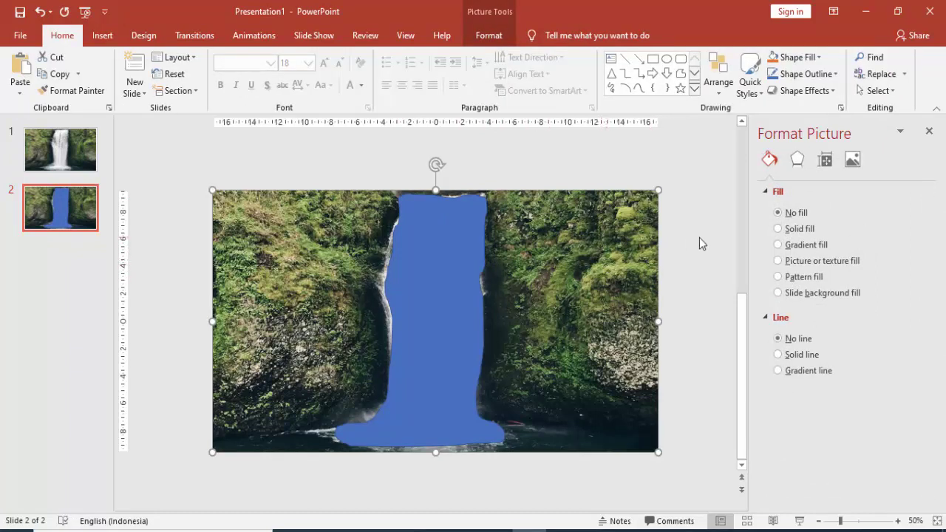
left_click(452, 259, "shift")
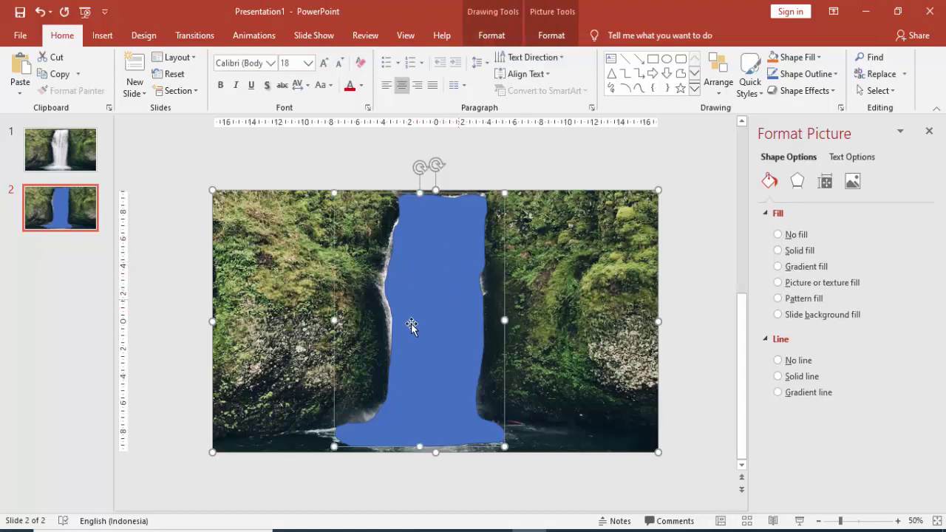
left_click(490, 35)
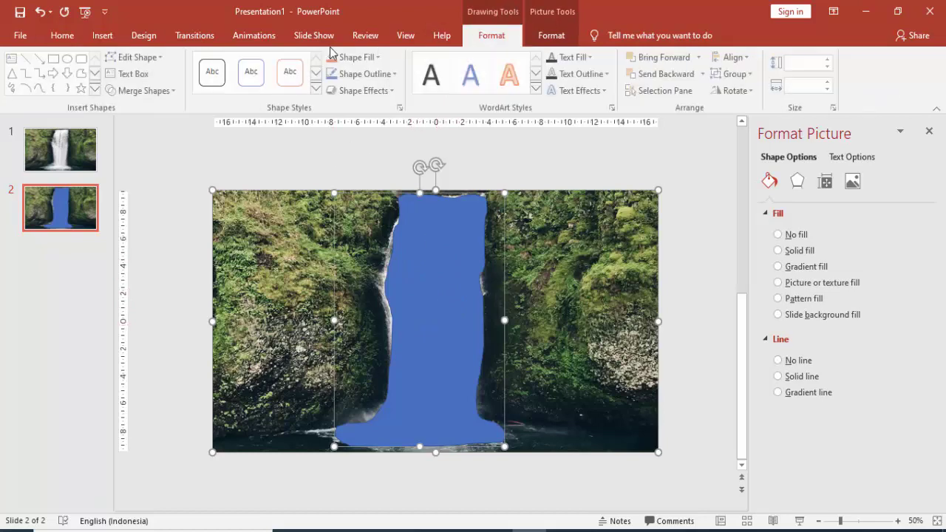
left_click(165, 89)
left_click(144, 161)
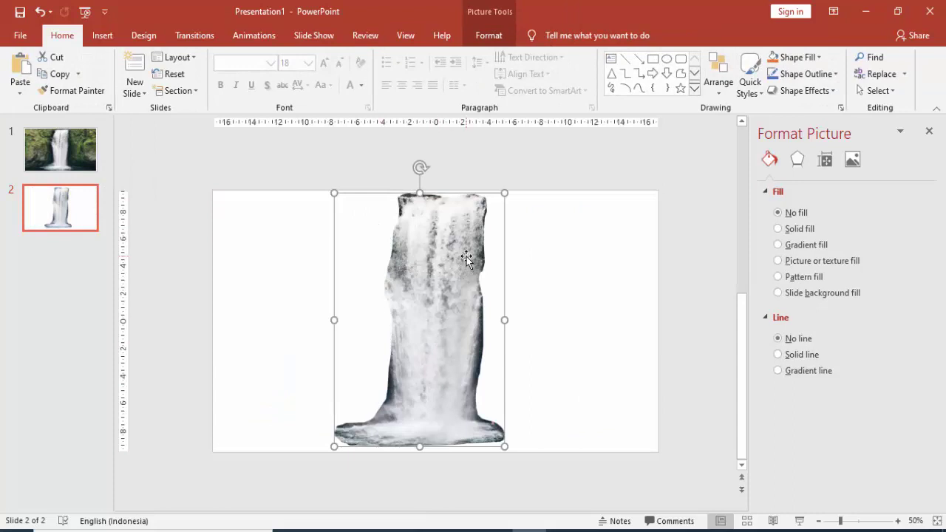
left_click(477, 39)
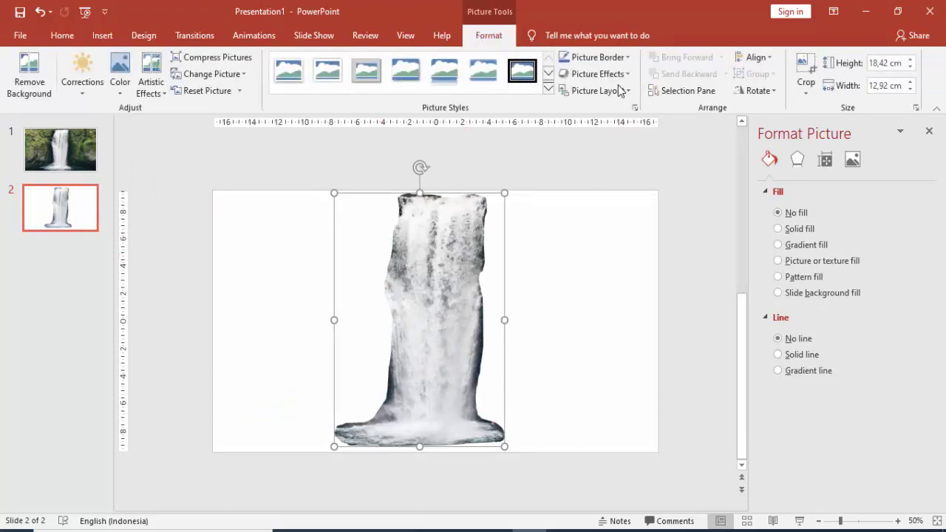
Give the waterfall cutout a 50 Point soft edge.
left_click(629, 77)
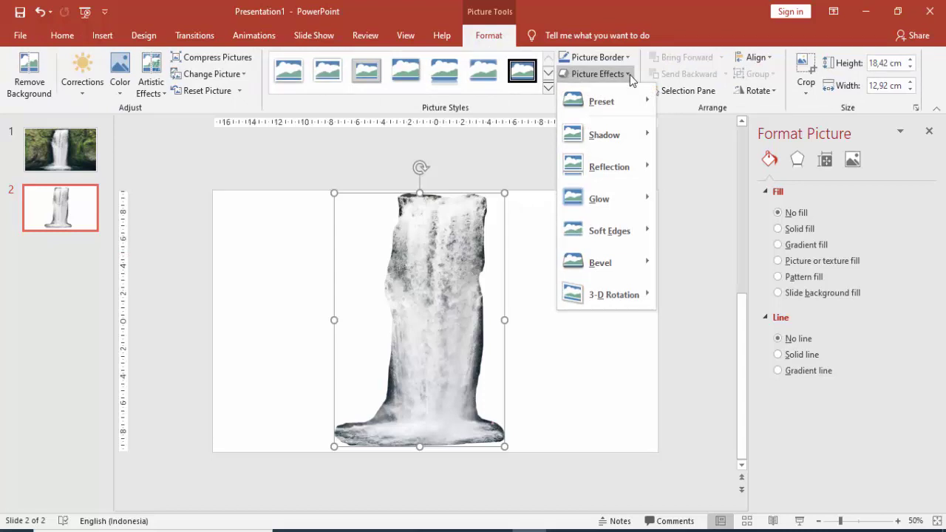
mouse_move(616, 231)
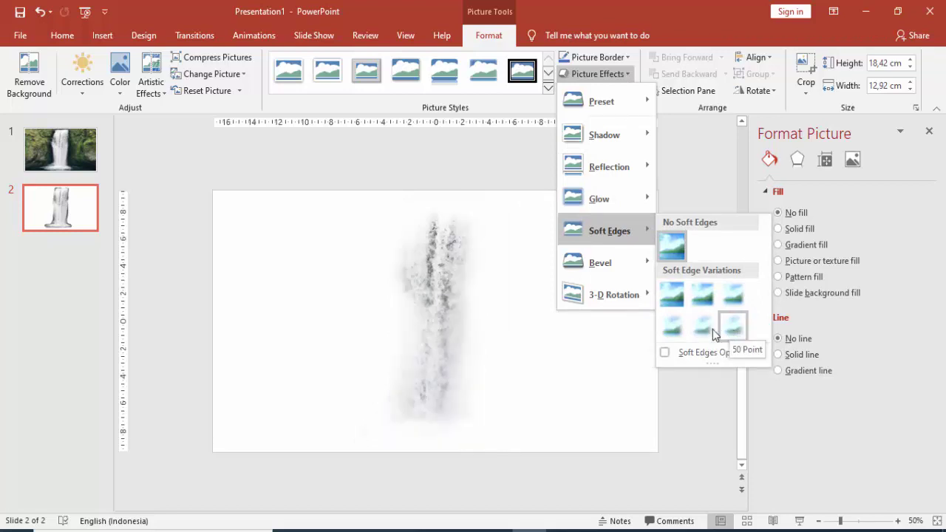
left_click(730, 324)
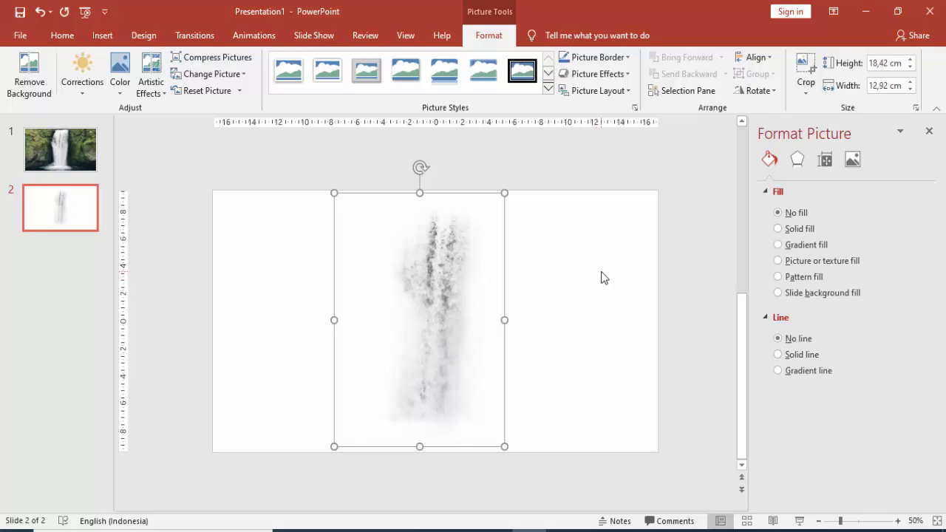
key("Page_Up")
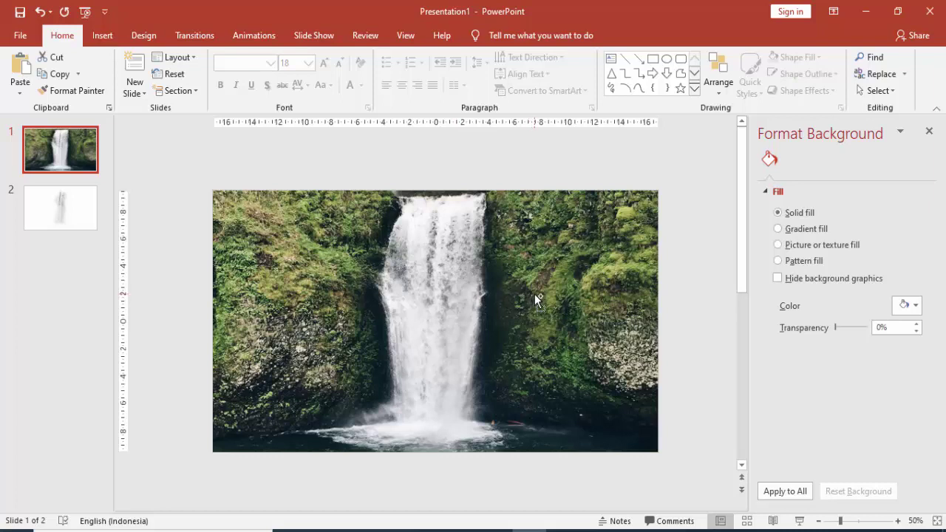
Paste the soft-edged cutout onto slide 1, aligned over the photo's waterfall.
key("ctrl+v")
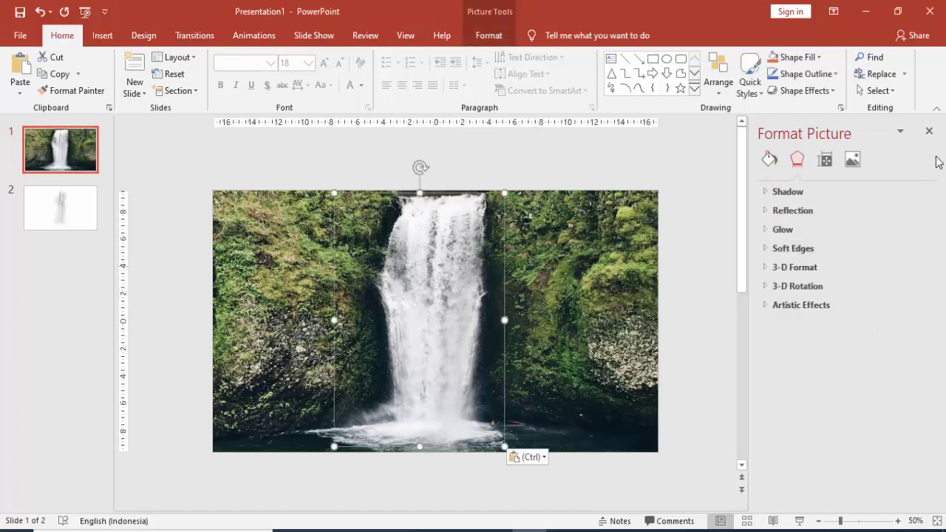
left_click(929, 131)
left_click_drag(536, 301, 539, 257)
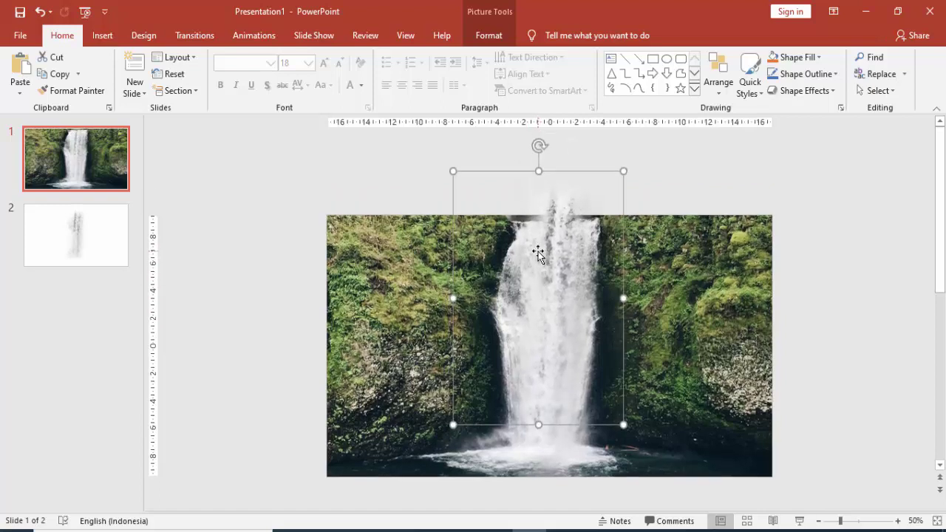
key("ctrl+z")
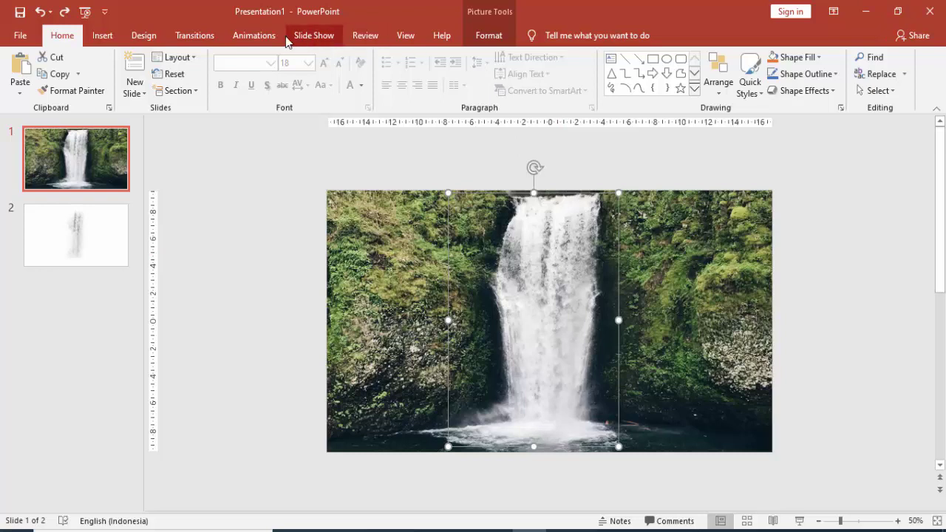
Add a Grow/Shrink emphasis animation to the slide 1 cutout, starting With Previous.
left_click(264, 42)
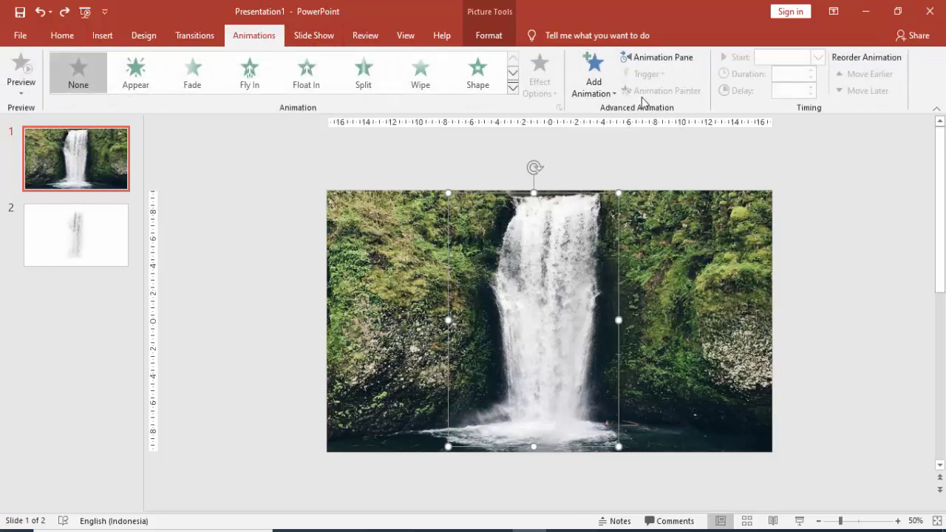
left_click(628, 57)
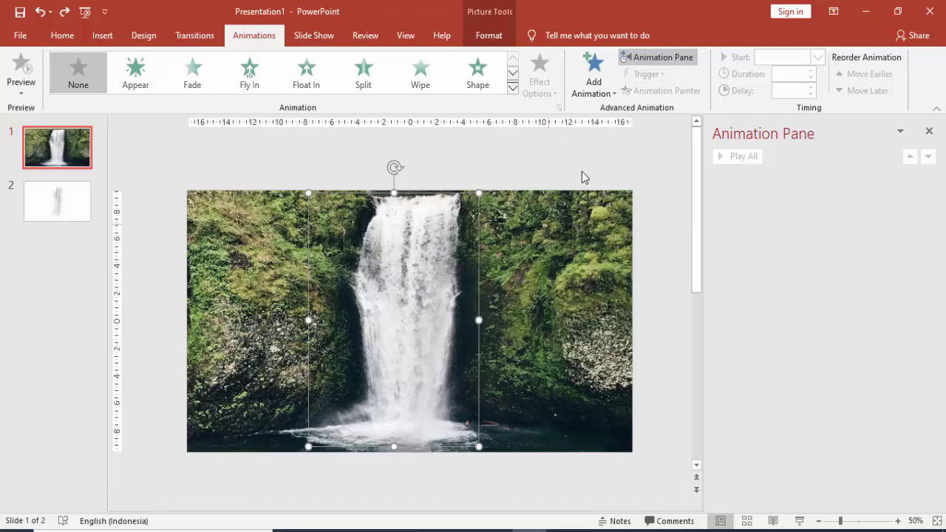
left_click(593, 81)
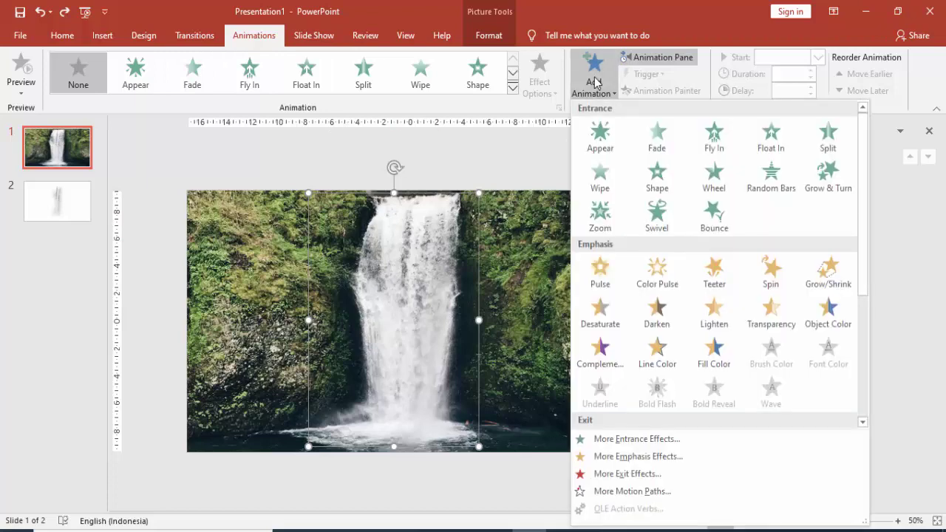
left_click(827, 272)
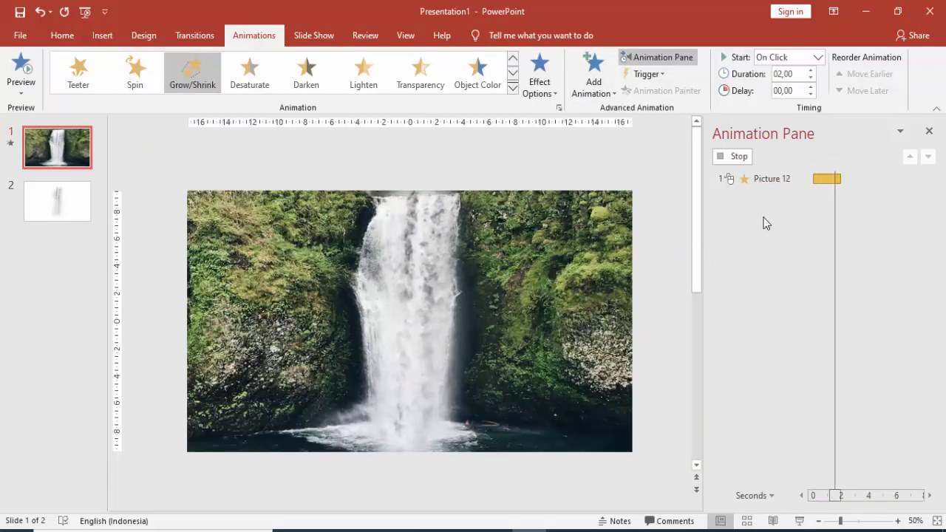
left_click(737, 158)
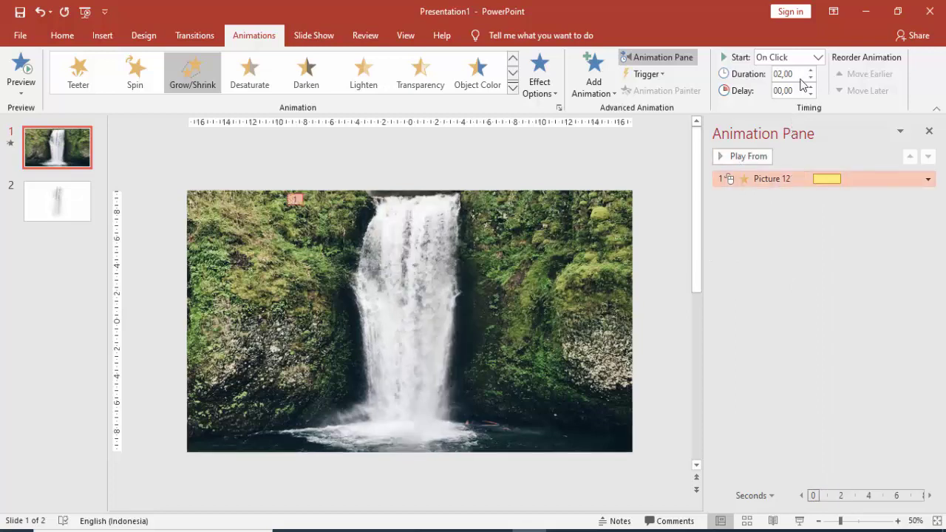
left_click(818, 57)
left_click(782, 86)
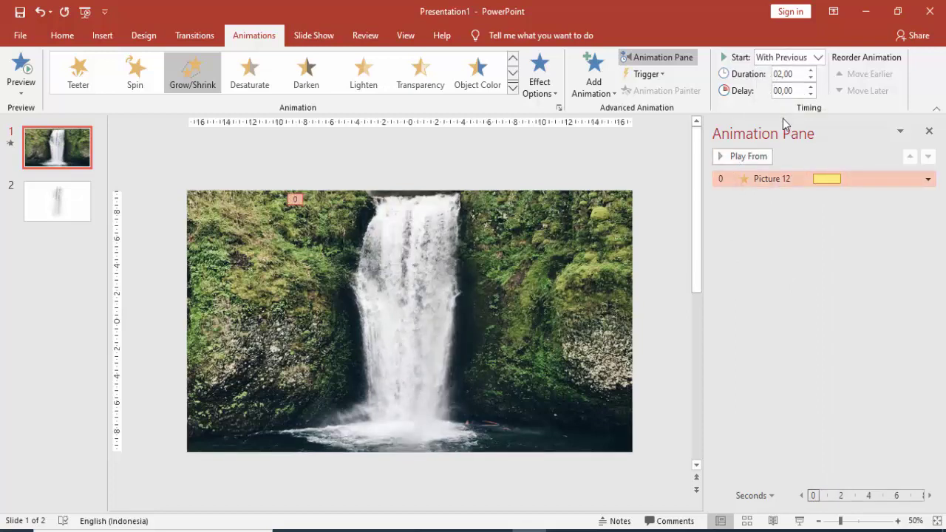
Set the picture's Grow/Shrink effect to a custom 140% size, vertical only, and confirm.
double_click(824, 182)
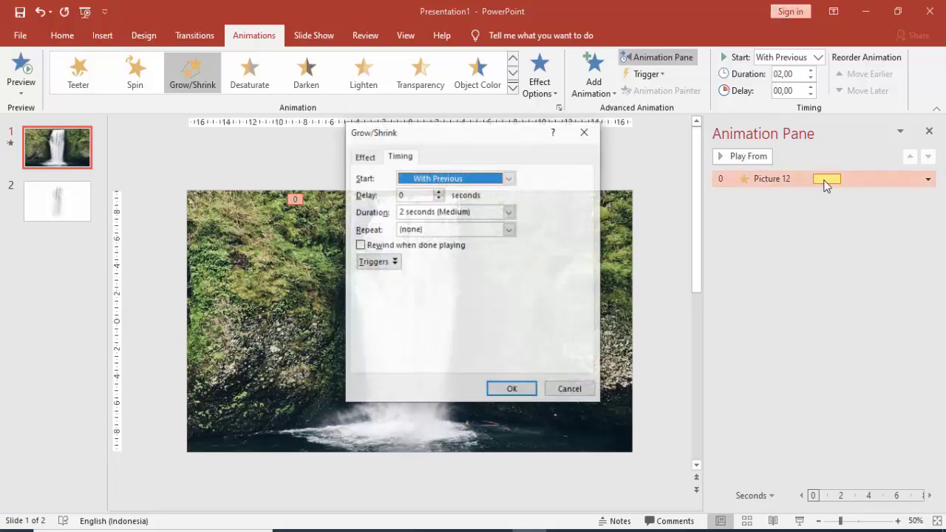
left_click(367, 158)
left_click(499, 195)
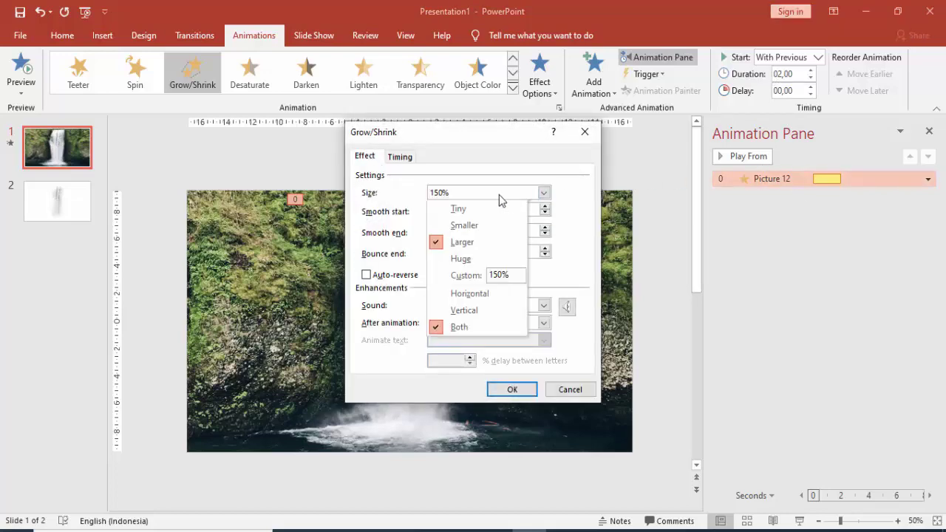
left_click(498, 274)
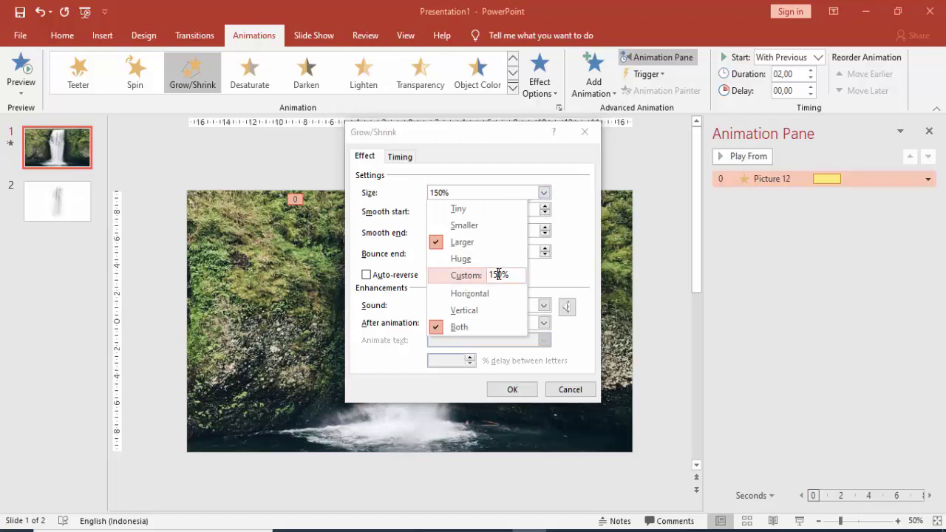
type("4")
left_click(453, 310)
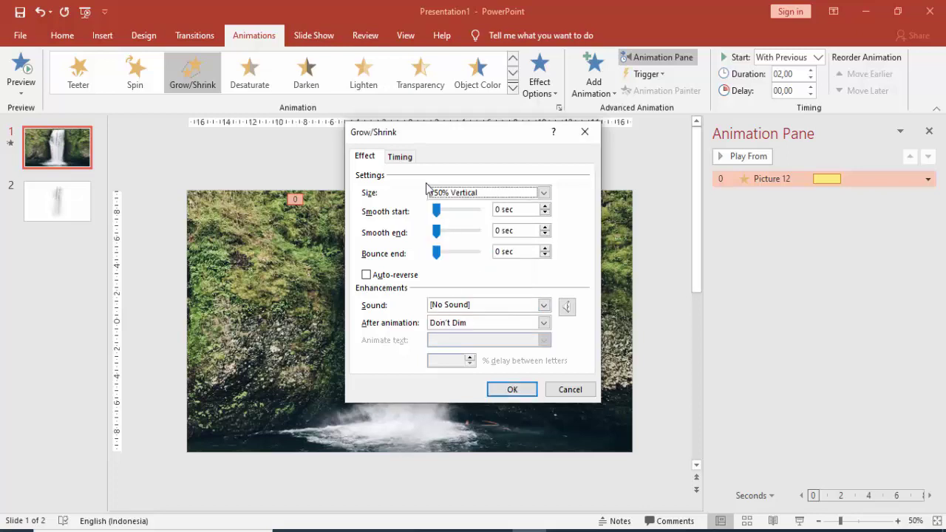
left_click(482, 193)
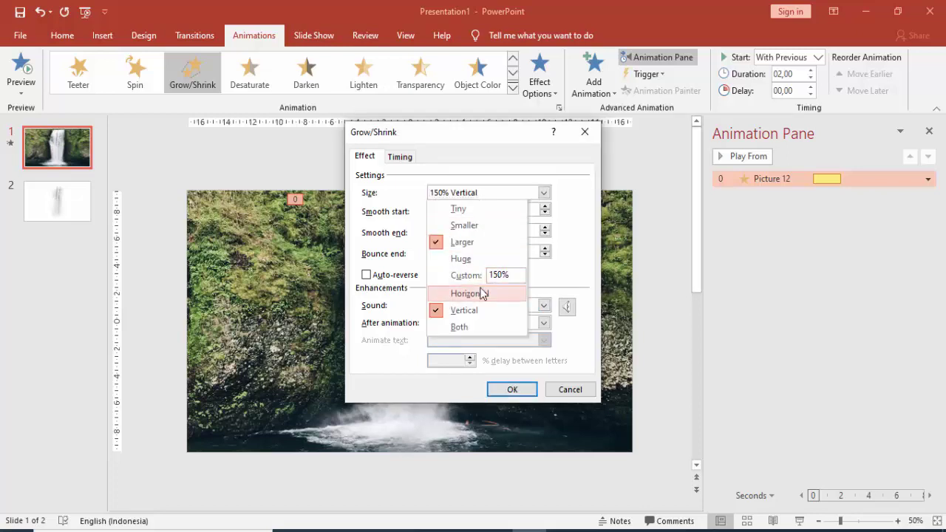
left_click(498, 275)
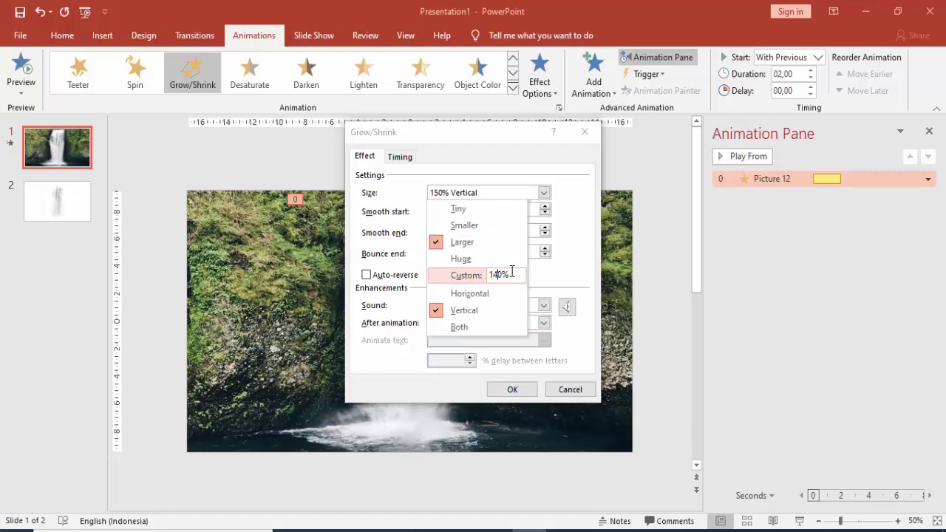
left_click(577, 275)
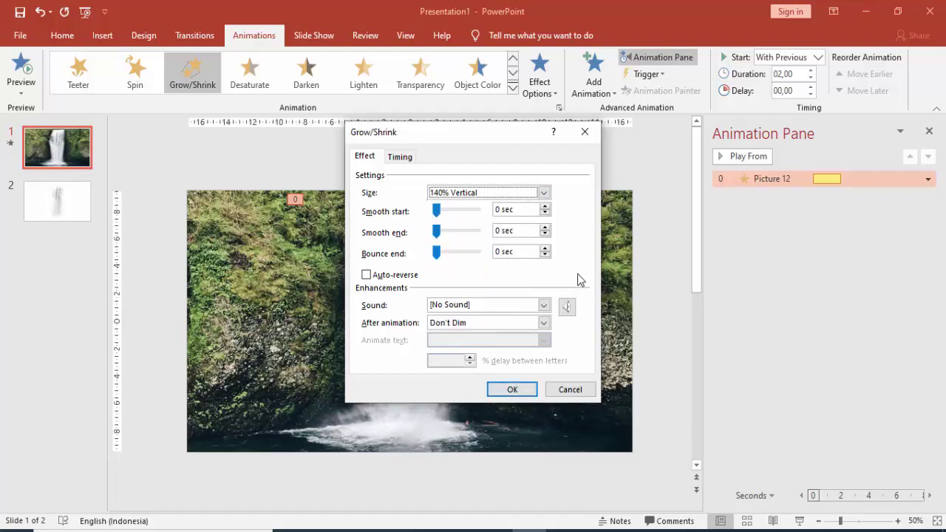
left_click(512, 389)
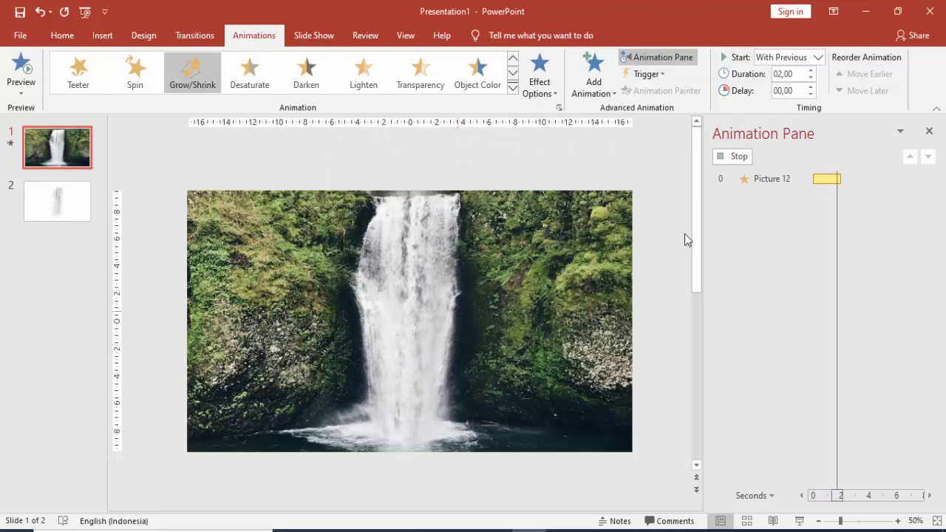
Add a Lines motion path to the waterfall picture and set its direction to Down.
left_click(594, 74)
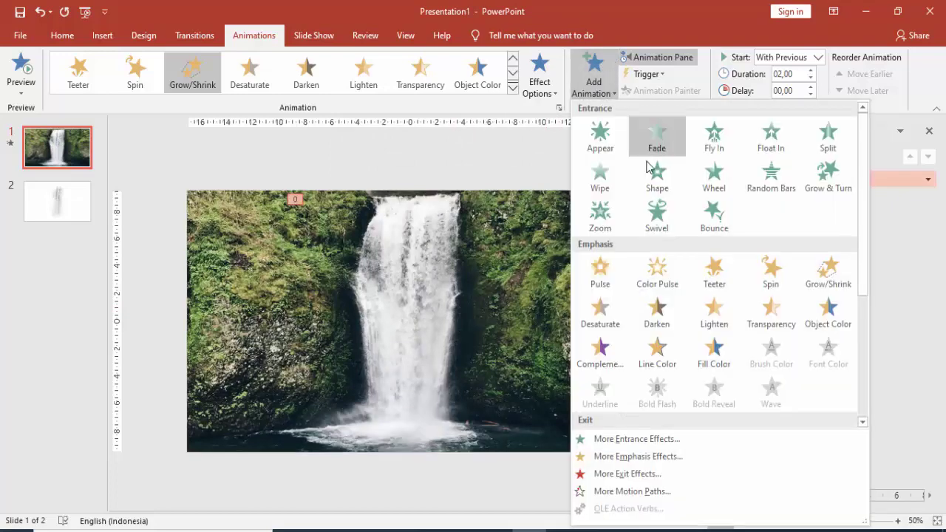
scroll(797, 264, "down", 3)
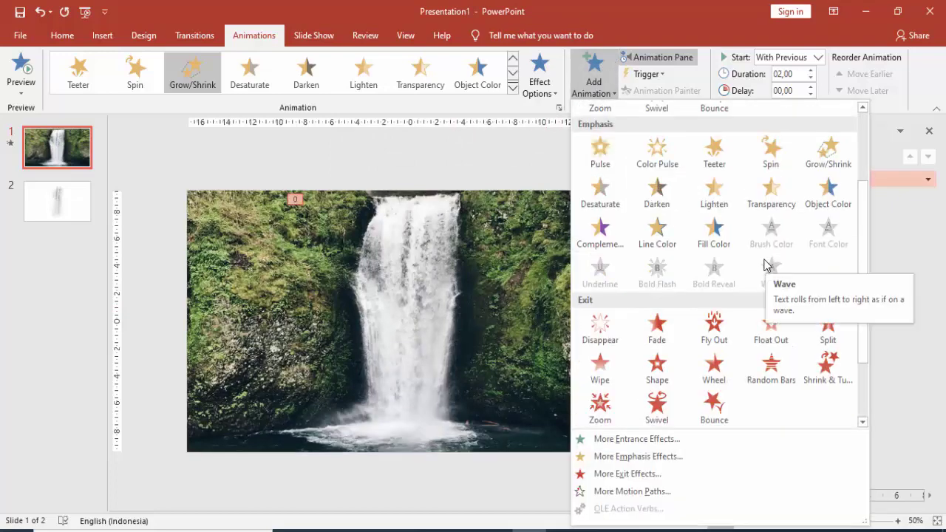
scroll(769, 262, "down", 3)
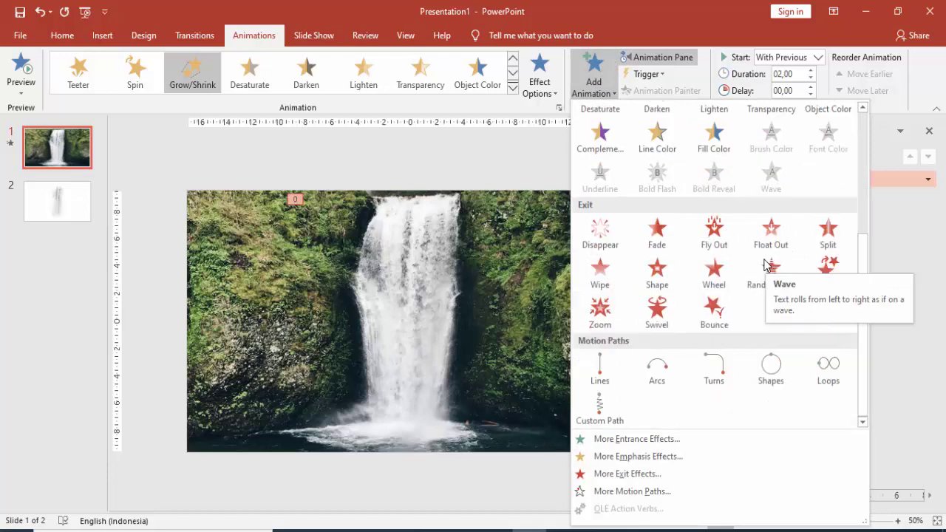
left_click(599, 371)
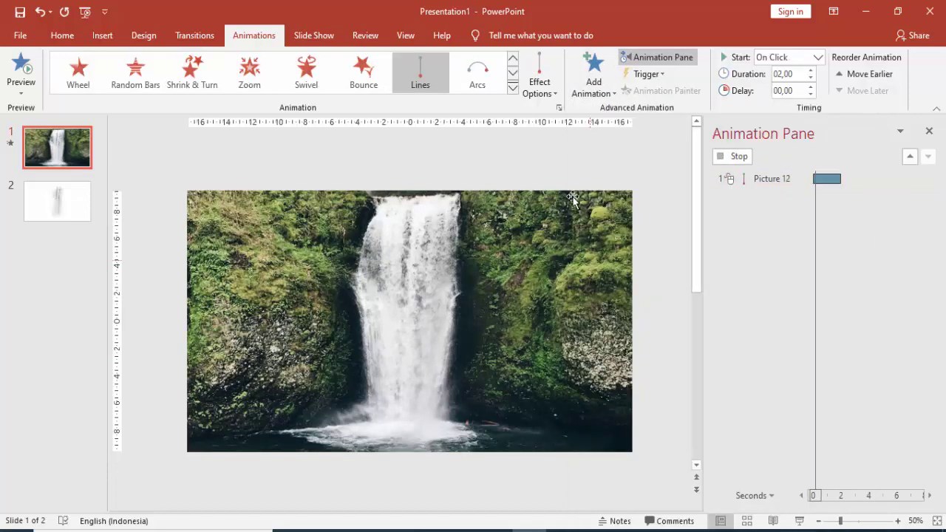
left_click(542, 73)
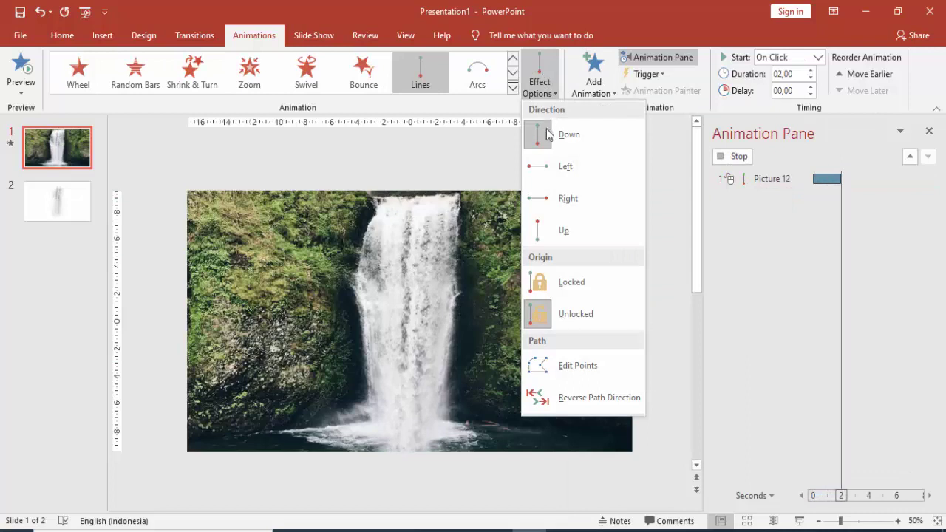
left_click(546, 159)
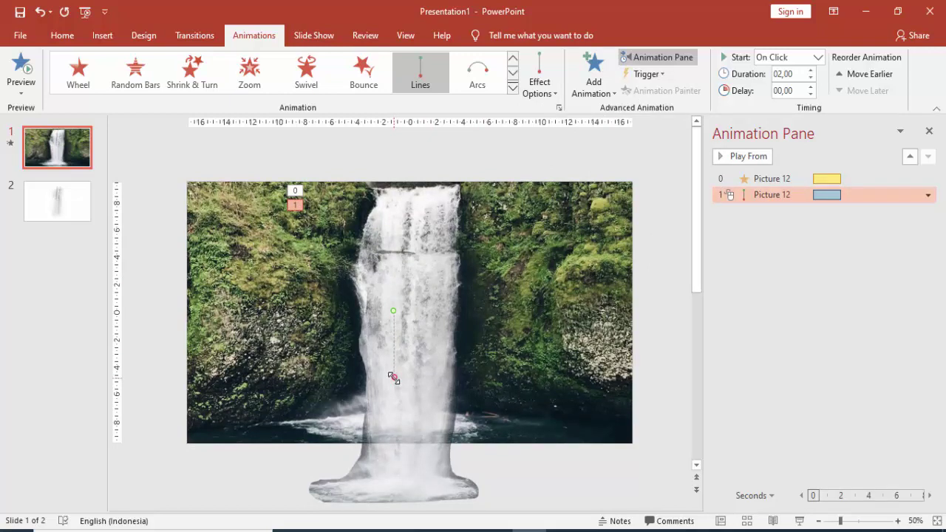
Shorten the downward path by raising its end point, then preview the animations.
left_click_drag(394, 378, 393, 342)
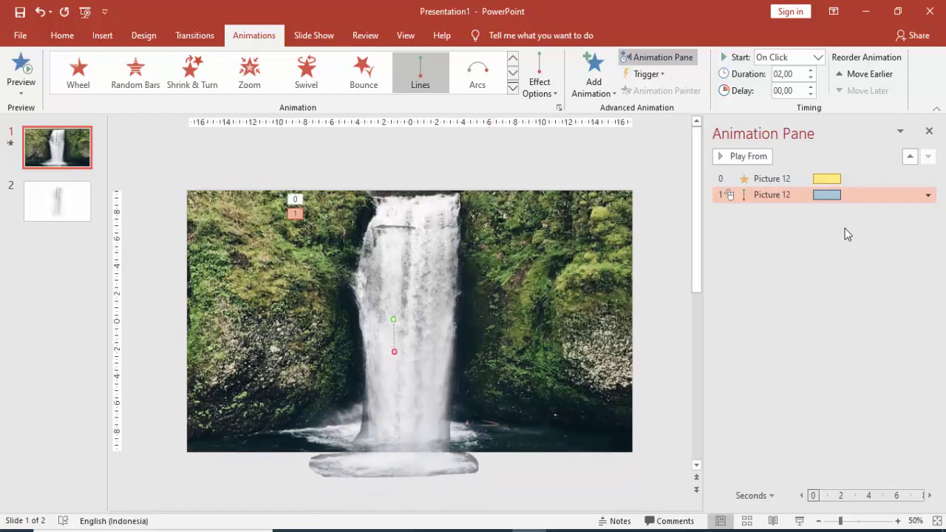
left_click(754, 156)
left_click(437, 274)
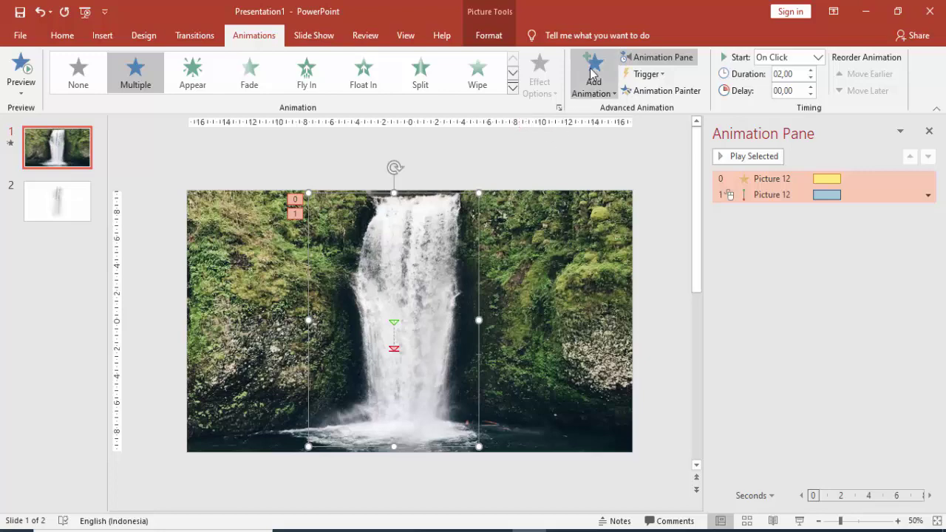
Add a Fade exit starting With Previous, with 01,00 duration and 01,00 delay.
left_click(593, 80)
scroll(708, 198, "down", 5)
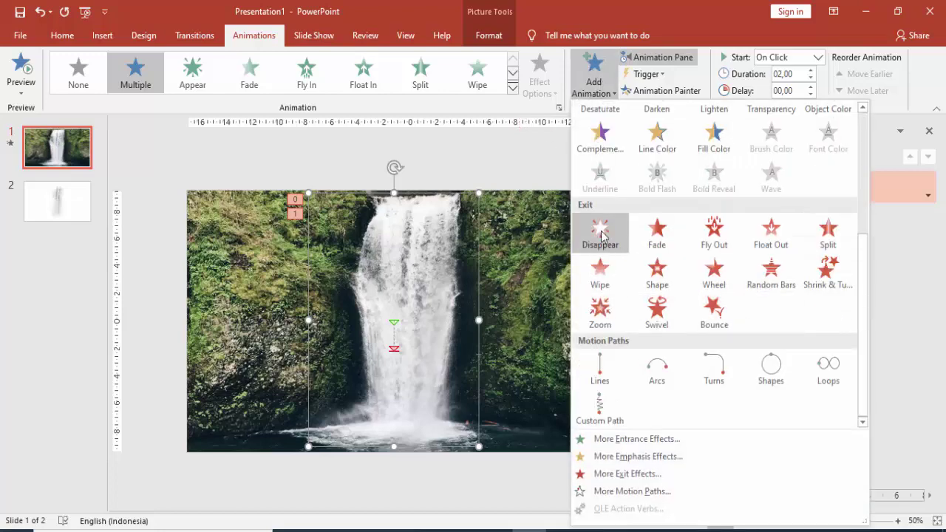
left_click(663, 231)
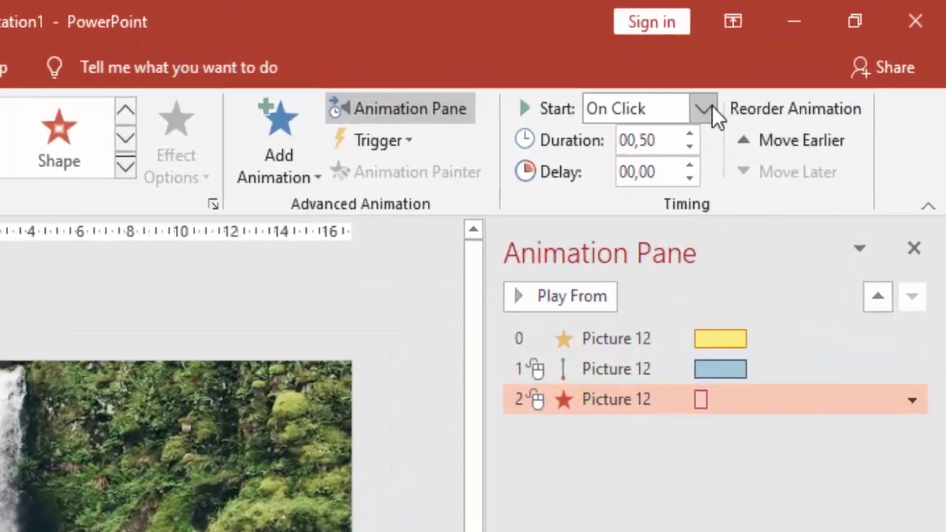
left_click(714, 115)
left_click(680, 164)
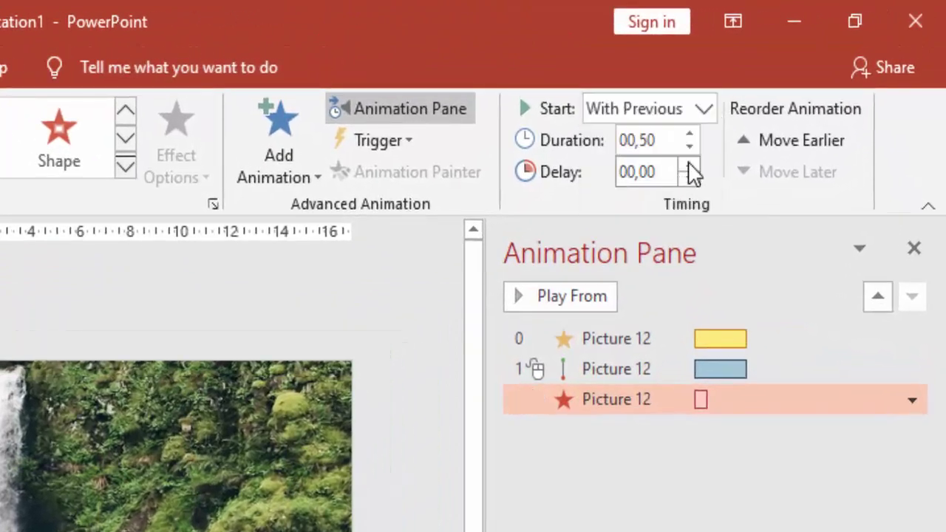
left_click(690, 136)
left_click(690, 136)
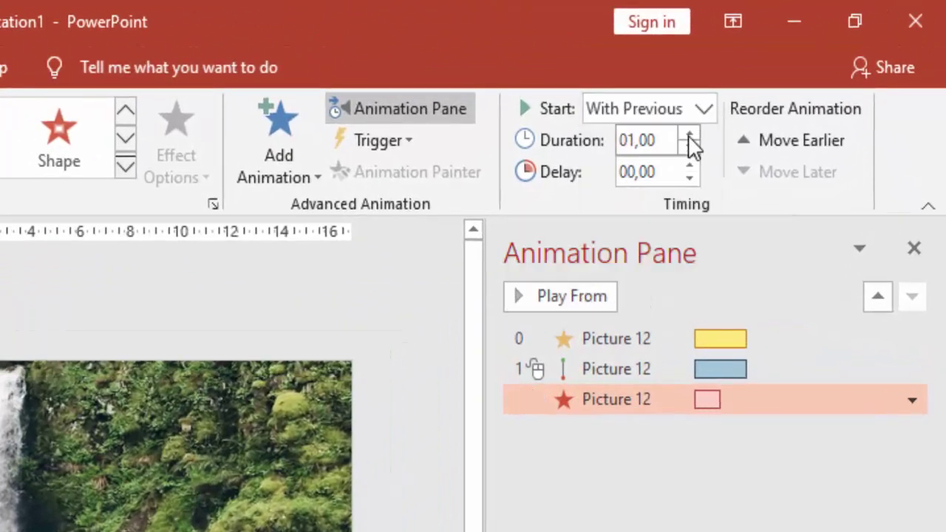
left_click(689, 166)
left_click(690, 166)
left_click(690, 165)
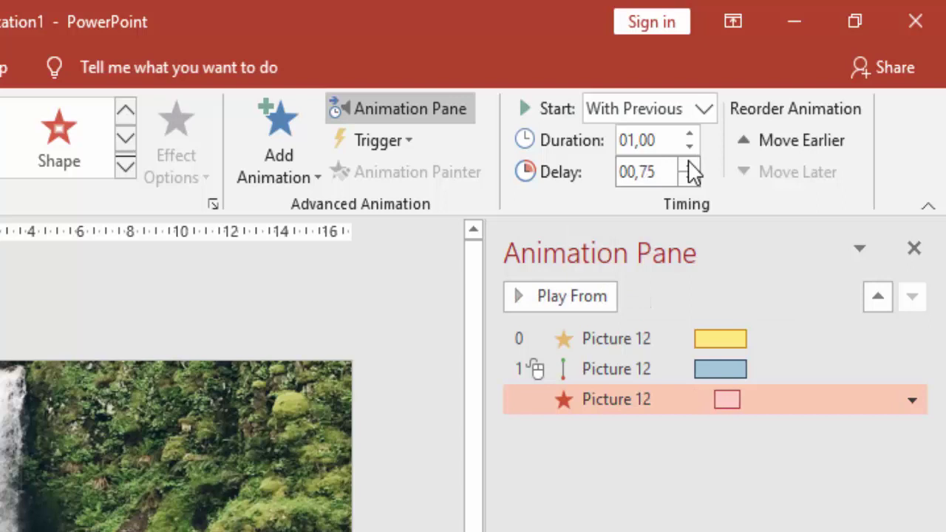
left_click(690, 166)
left_click(690, 166)
left_click(689, 178)
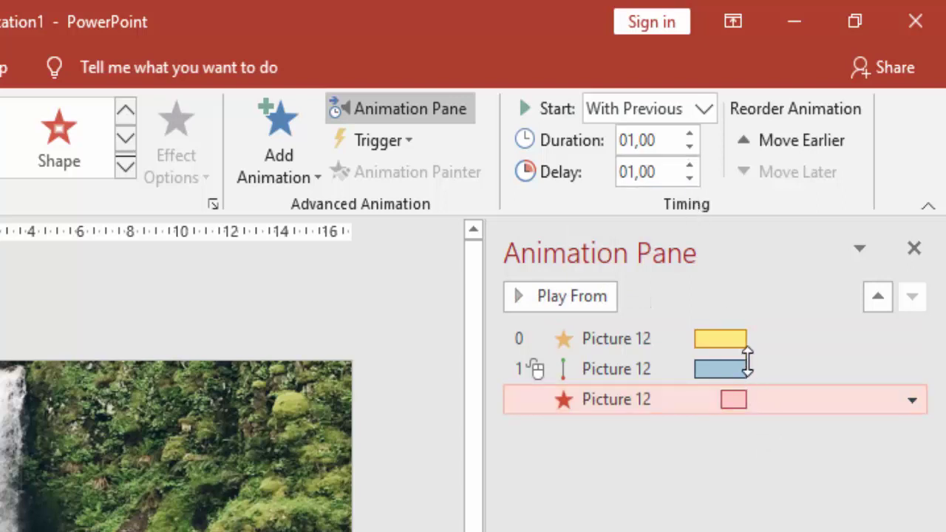
Make the Lines motion path start With Previous and preview the full sequence.
left_click(717, 371)
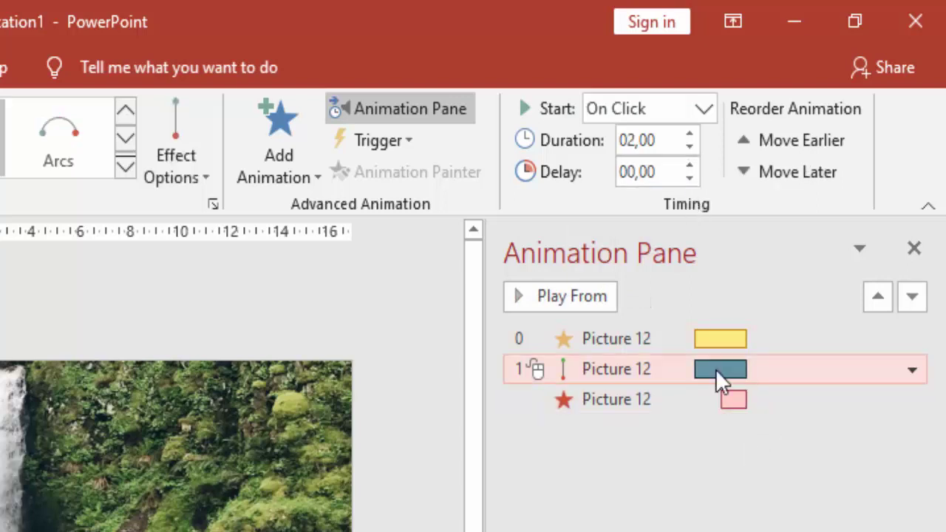
left_click(702, 109)
left_click(656, 164)
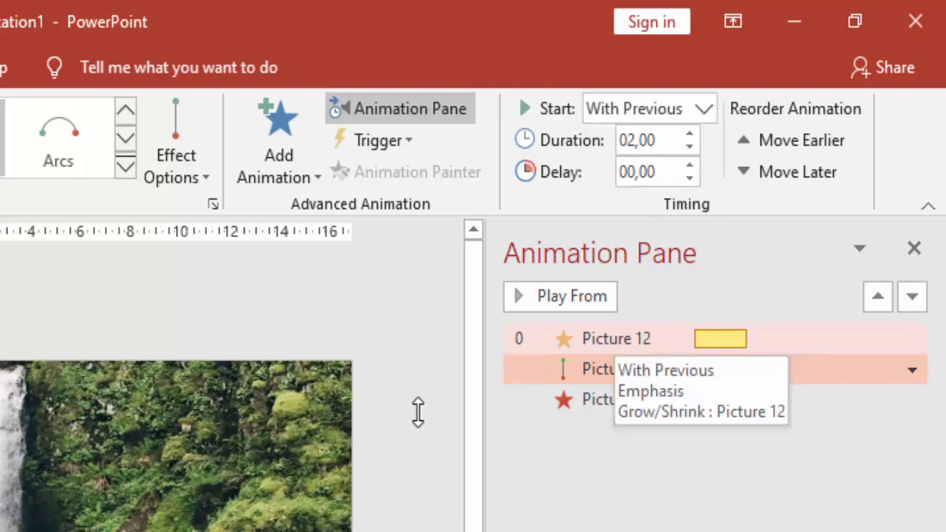
left_click(587, 297)
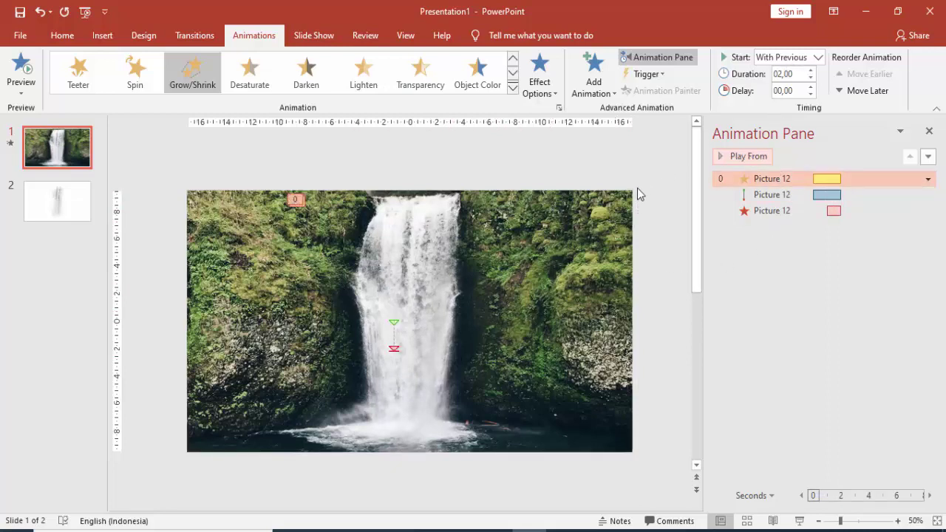
Duplicate the animated waterfall picture with Ctrl+D into offset copies through Picture 22, then select the stack.
left_click(441, 256)
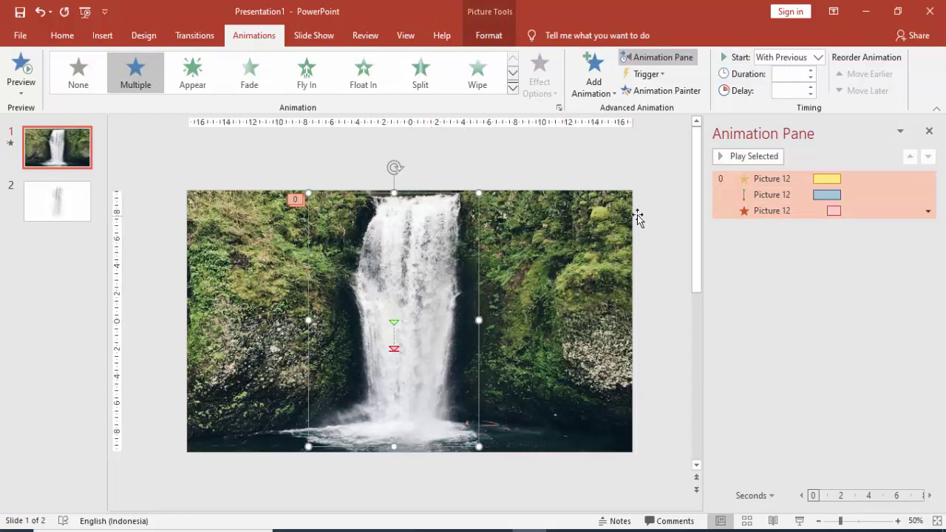
left_click(655, 196)
left_click(429, 264)
key("ctrl+d")
key("ctrl+d")
key("ctrl+d")
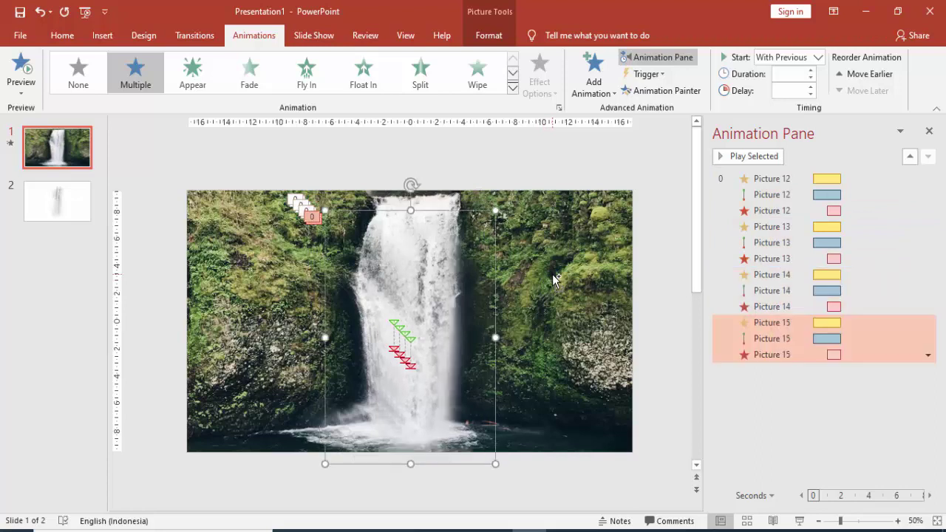
key("ctrl+d")
key("ctrl+d")
key("ctrl+d")
key("ctrl+d")
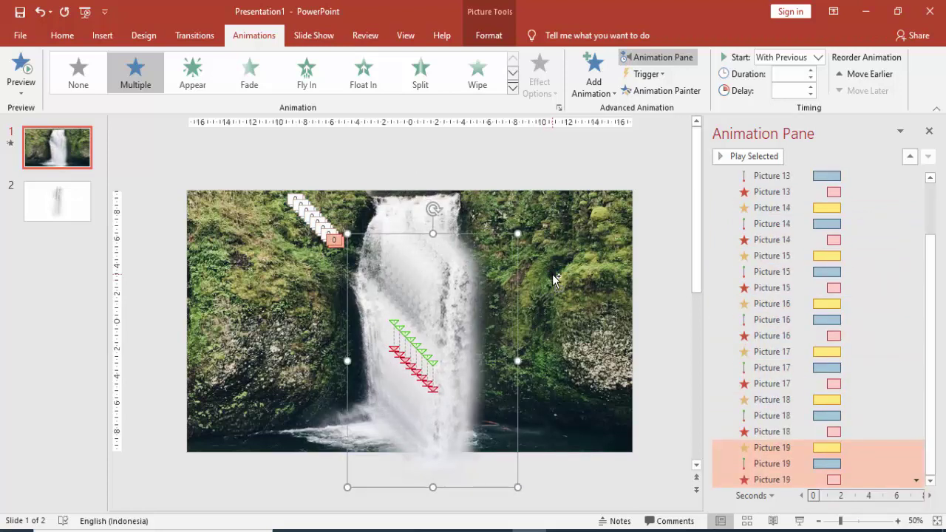
key("ctrl+d")
key("ctrl+d")
key("ctrl+d")
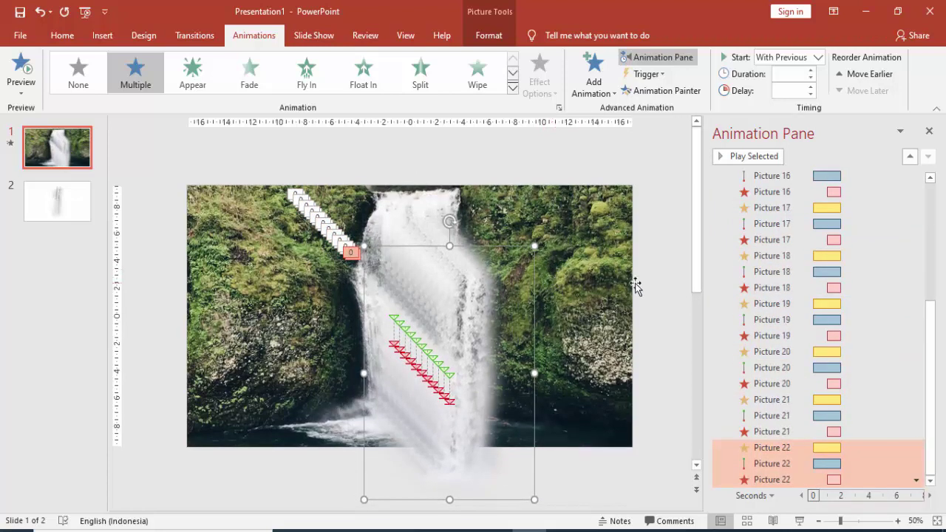
mouse_move(930, 360)
left_mouse_down()
mouse_move(930, 181)
mouse_move(933, 347)
left_mouse_up()
left_click(674, 189)
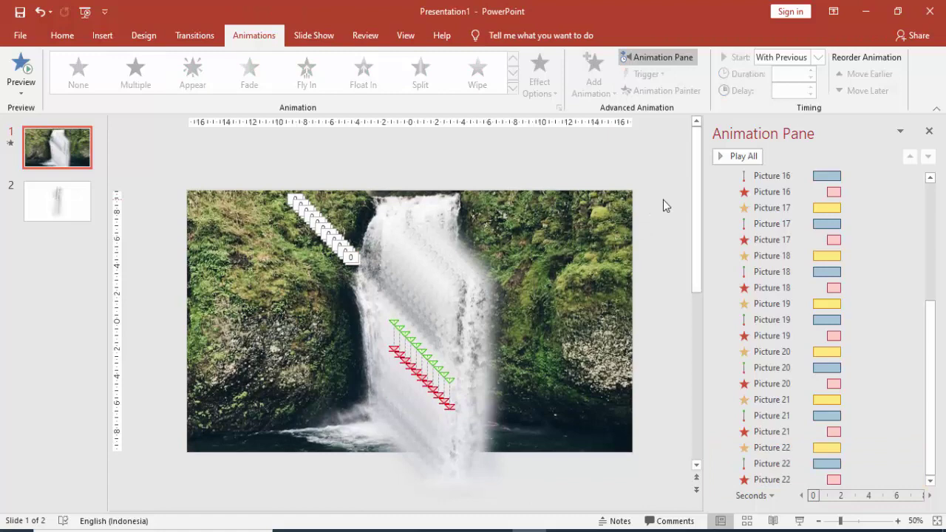
left_click_drag(266, 161, 532, 499)
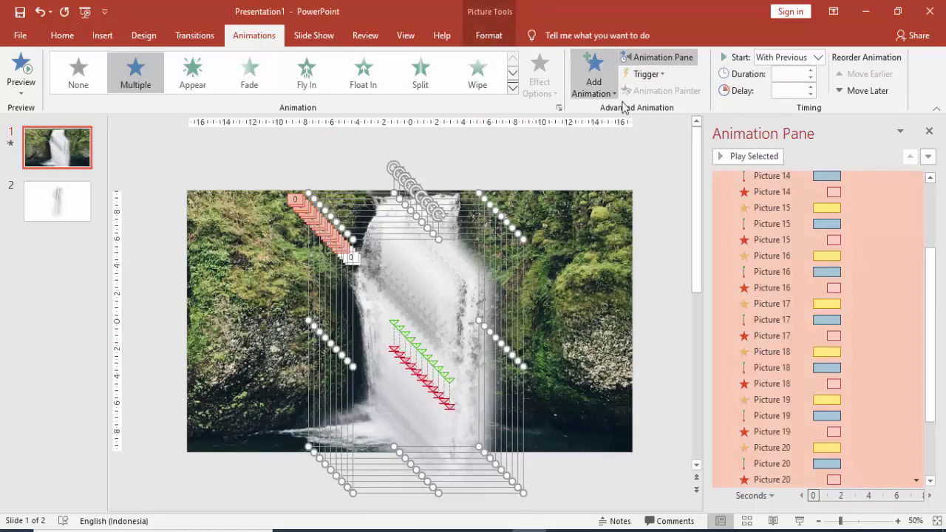
left_click(488, 35)
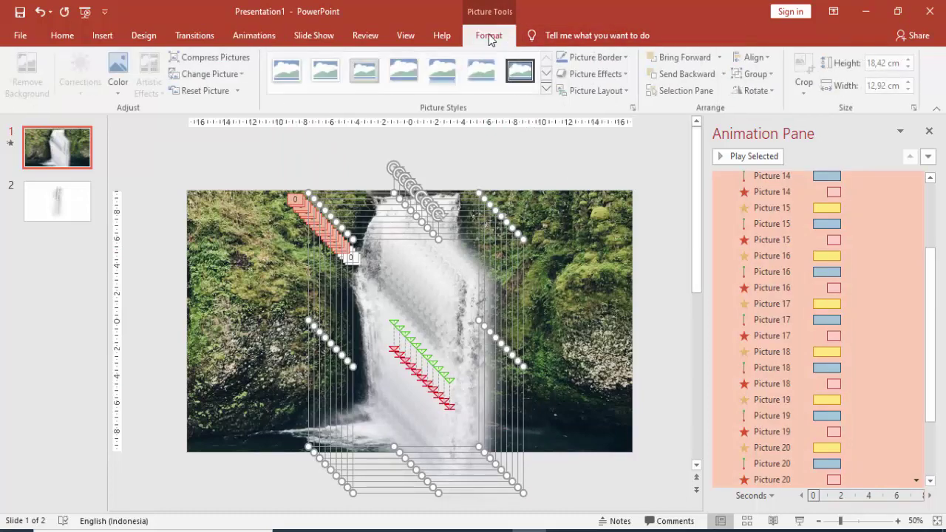
left_click(741, 59)
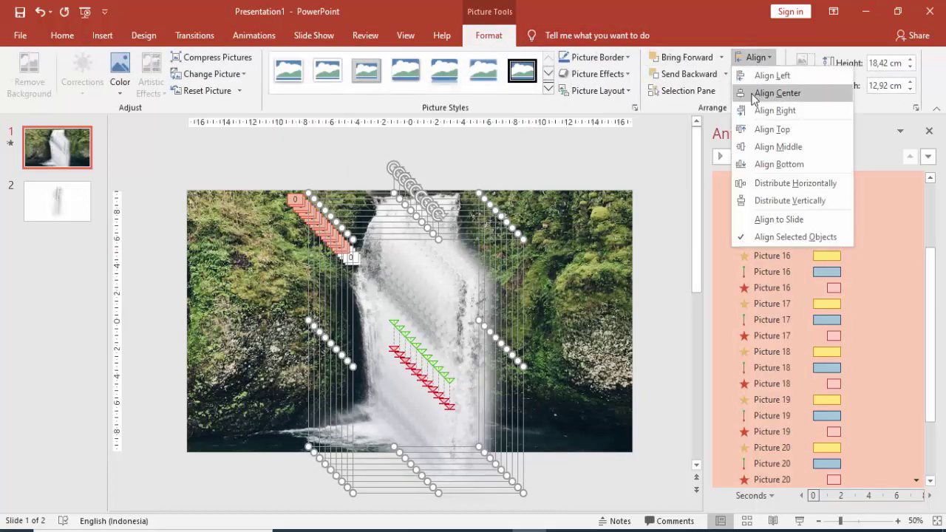
left_click(776, 94)
left_click(751, 59)
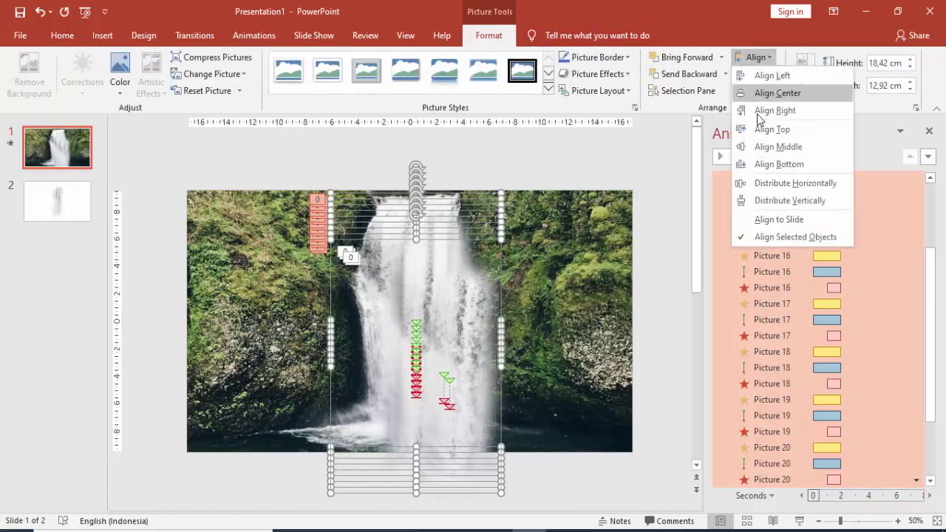
left_click(765, 126)
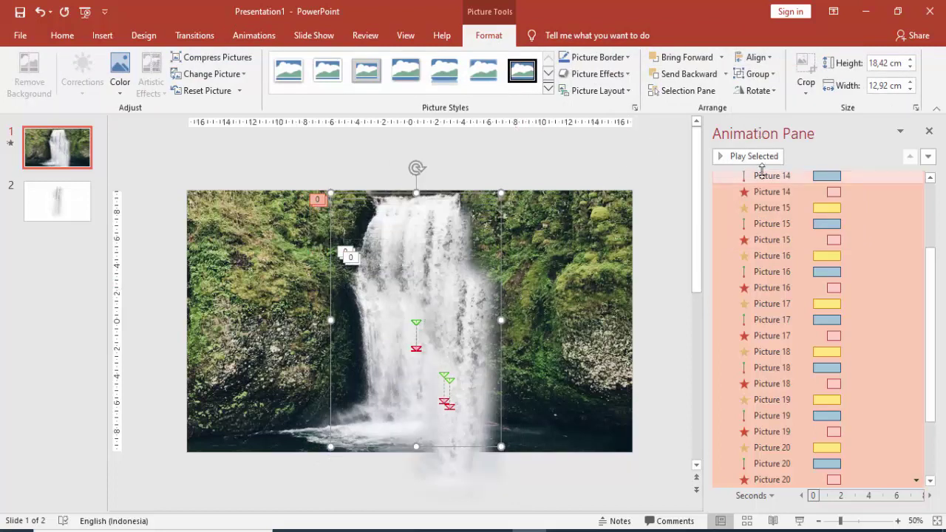
left_click(762, 59)
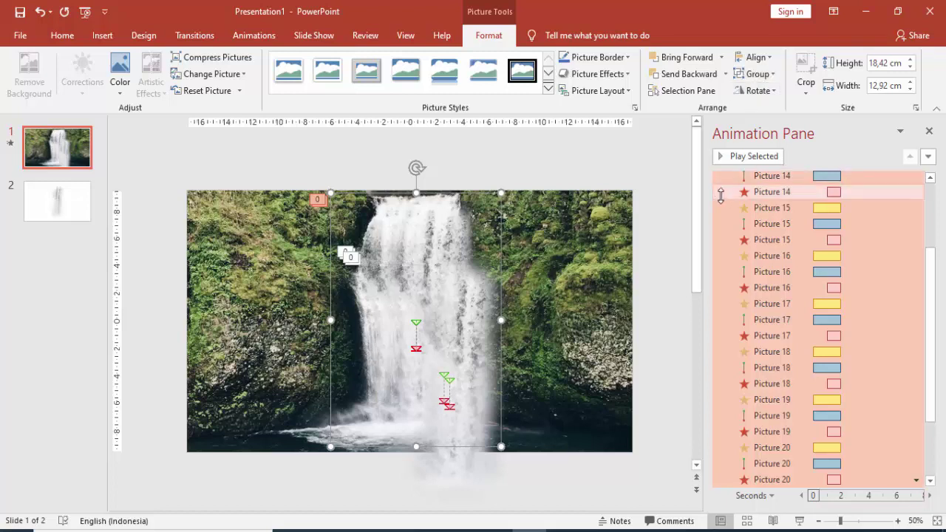
left_click(643, 227)
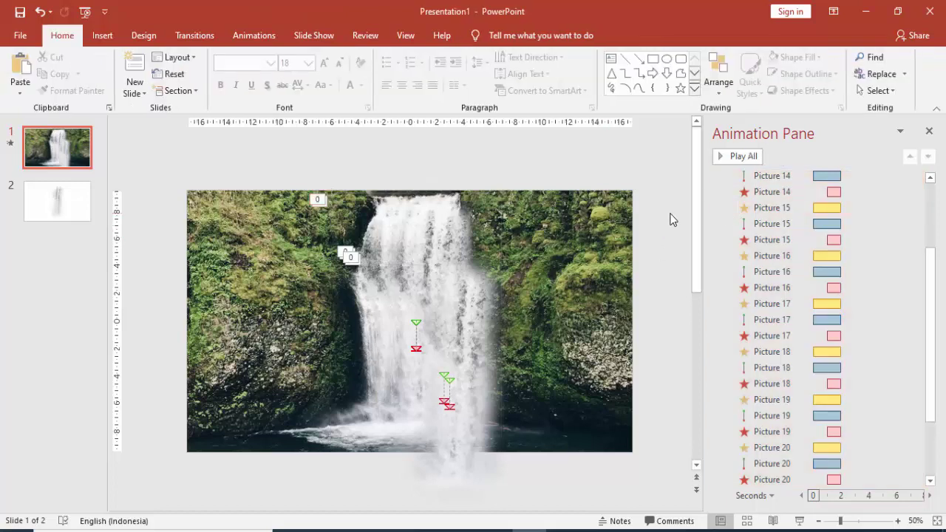
Show the Selection Pane, hide background Picture 11, and select Pictures 12–22.
left_click(929, 131)
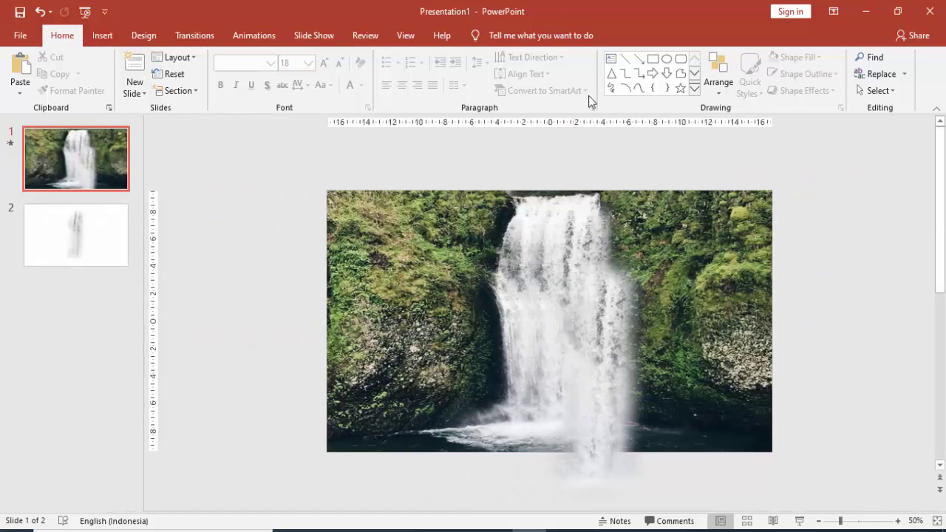
left_click(714, 88)
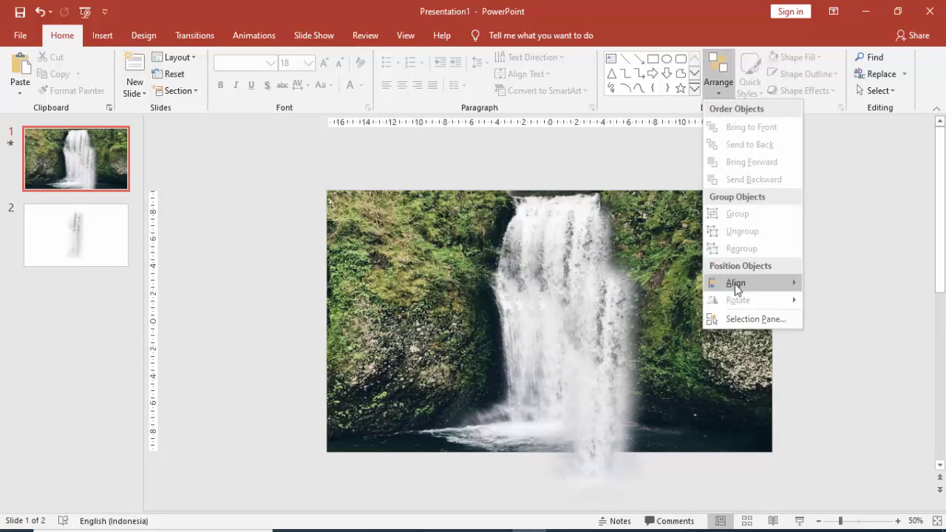
left_click(739, 319)
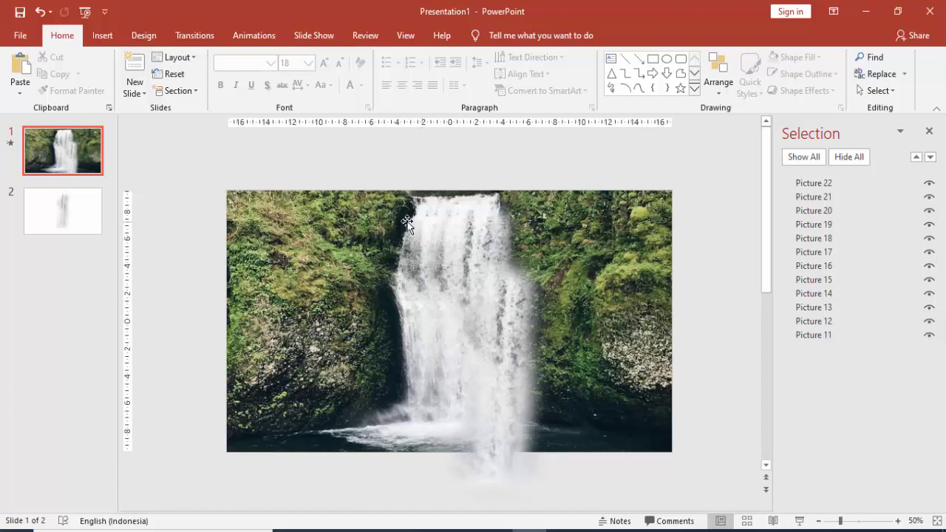
left_click(929, 336)
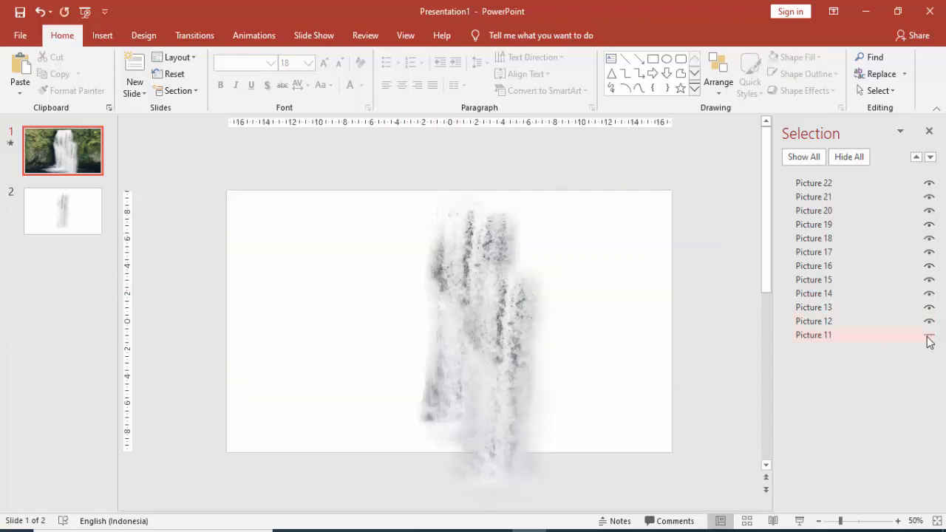
left_click(848, 322)
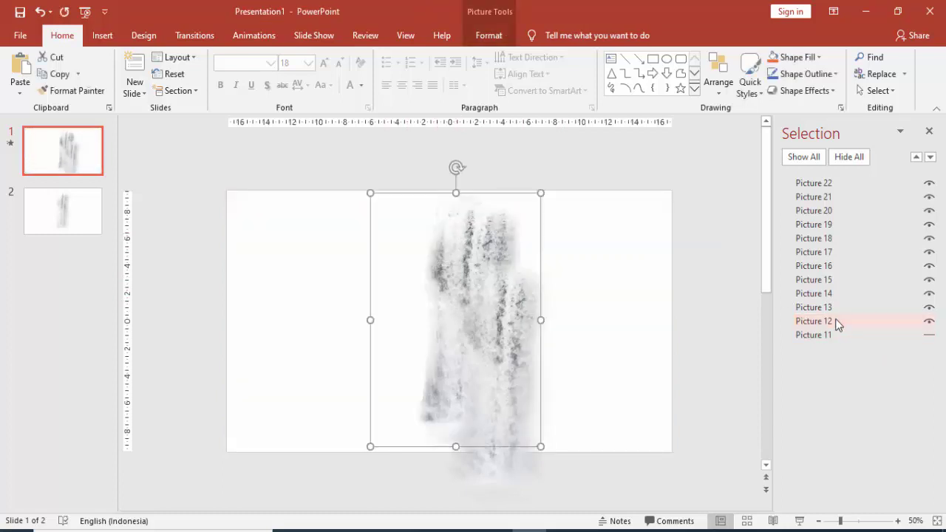
left_click(826, 189)
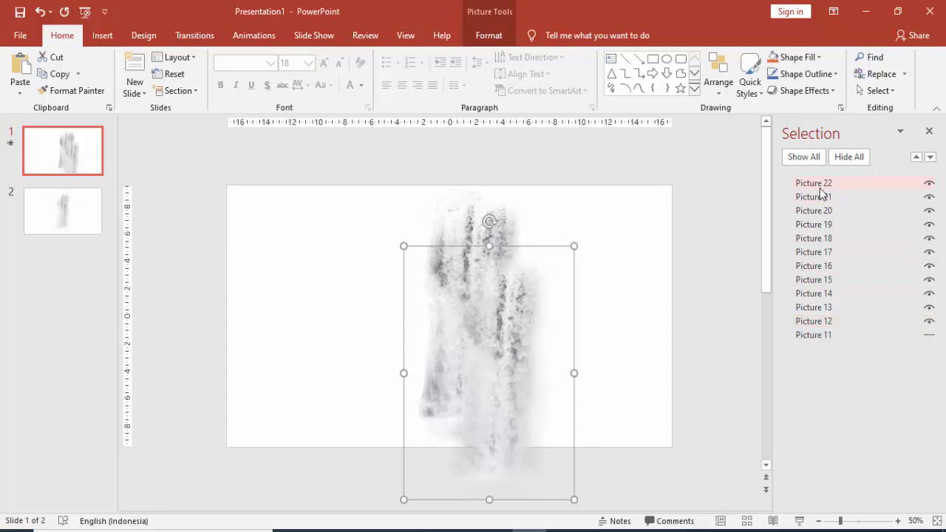
left_click(477, 184)
left_click_drag(343, 166, 612, 517)
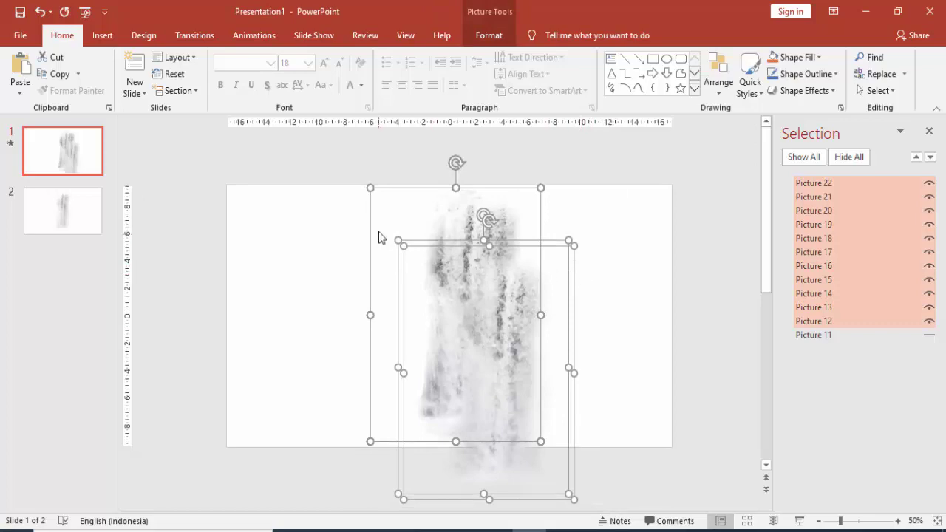
Align Pictures 12–22 left and top, unhide Picture 11, and move the stack onto the waterfall.
left_click(484, 37)
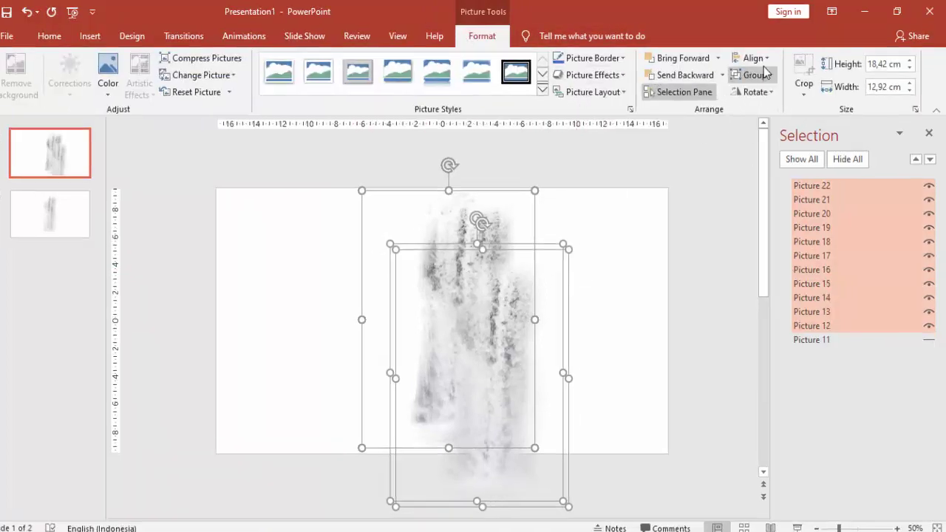
left_click(762, 65)
left_click(724, 93)
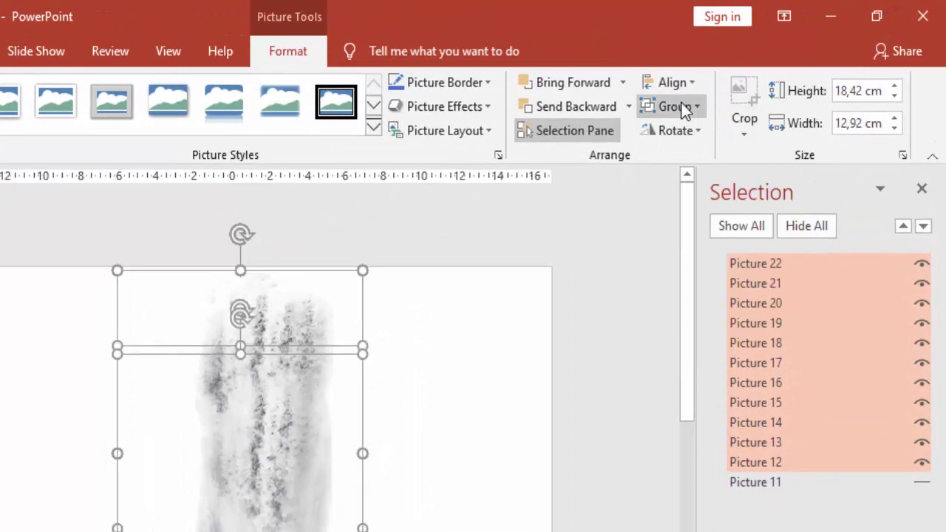
left_click(713, 71)
left_click(694, 173)
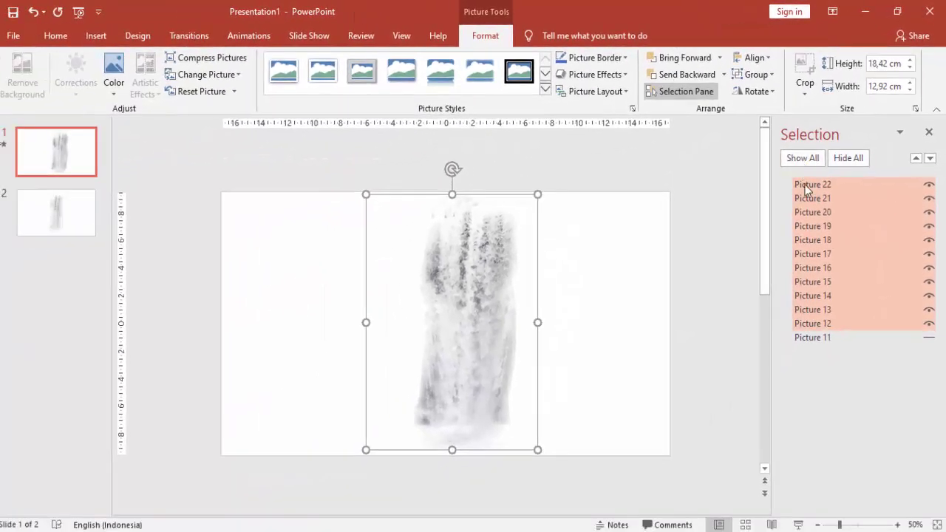
left_click(929, 341)
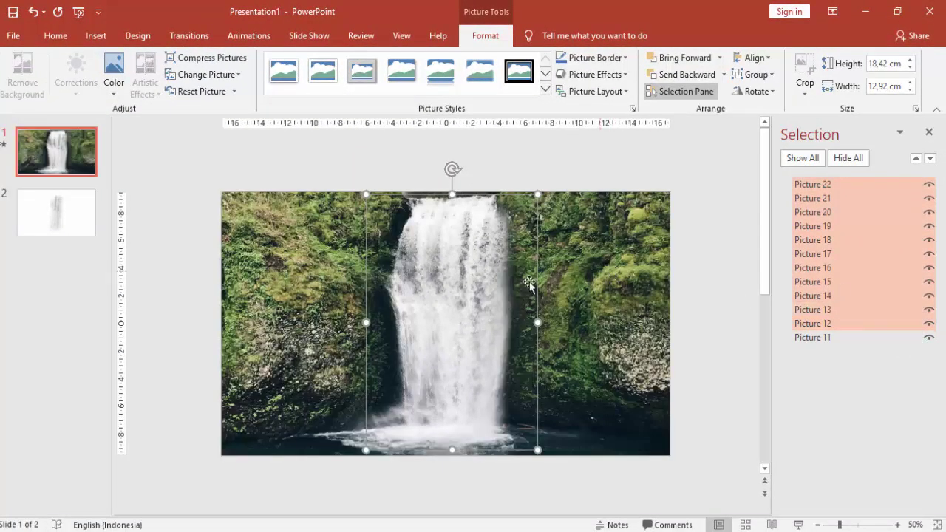
left_click_drag(537, 312, 462, 288)
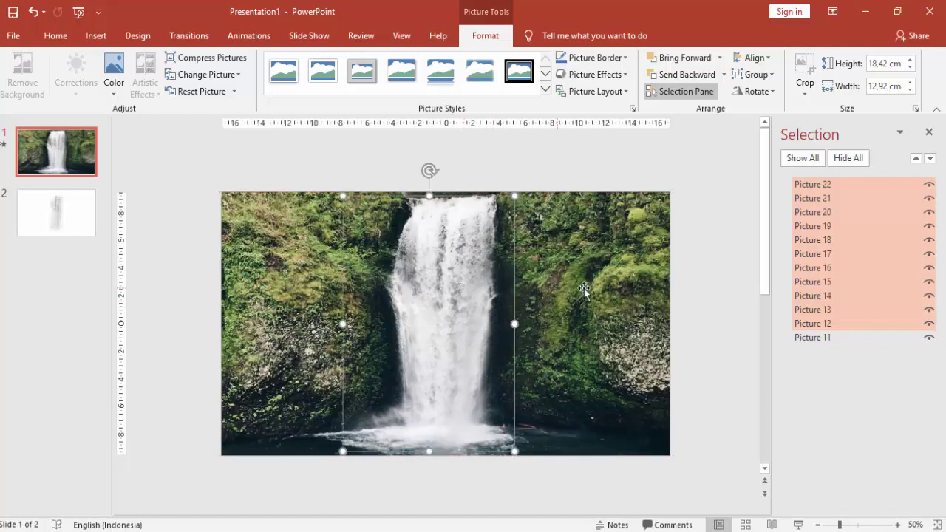
Replace the Selection Pane with a widened Animation Pane showing the timeline.
left_click(929, 134)
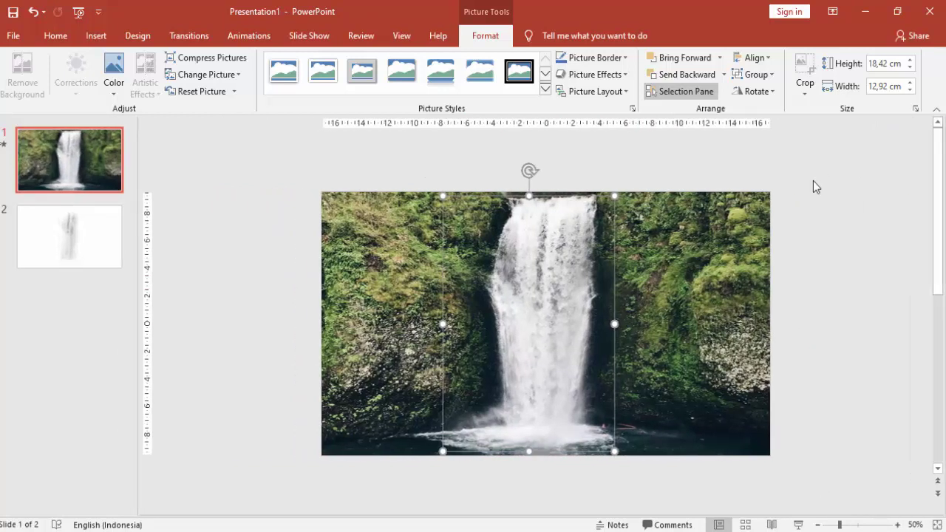
left_click(249, 36)
left_click(640, 60)
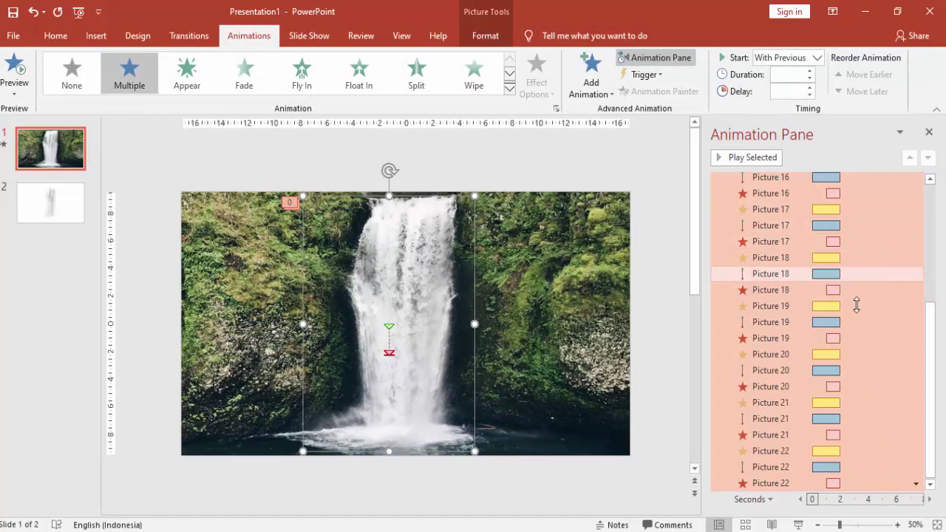
scroll(638, 285, "down", 2)
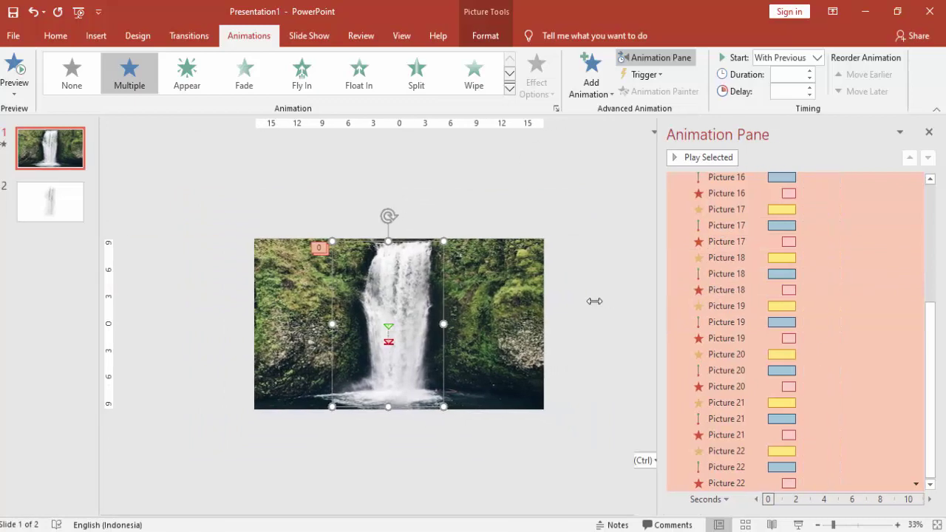
left_click_drag(702, 316, 509, 316)
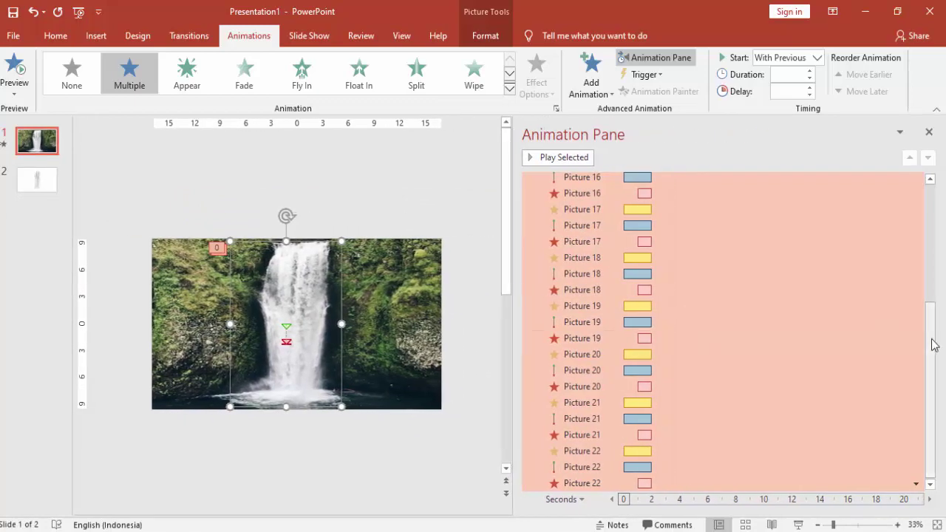
Give Picture 21's entrance and motion path a 0,5 s delay and its Fade exit 1,5 s.
left_click(938, 488)
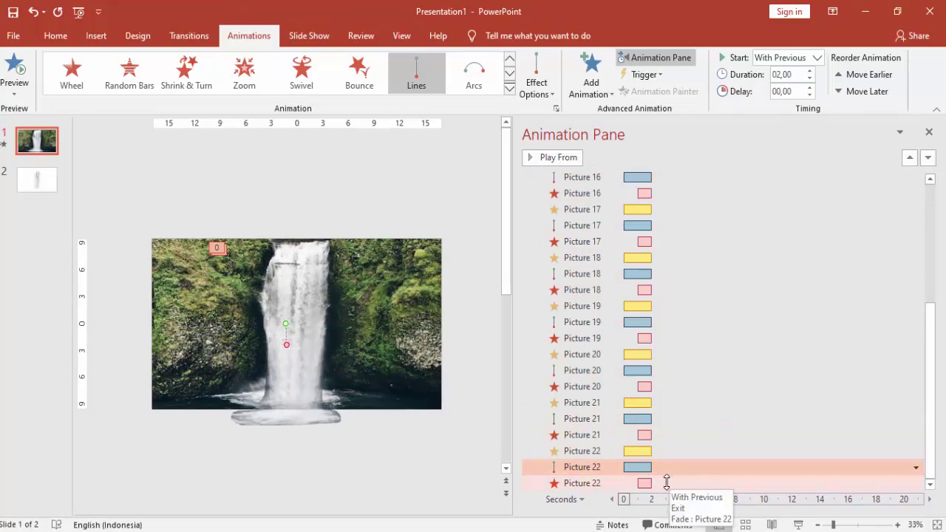
left_click(663, 480)
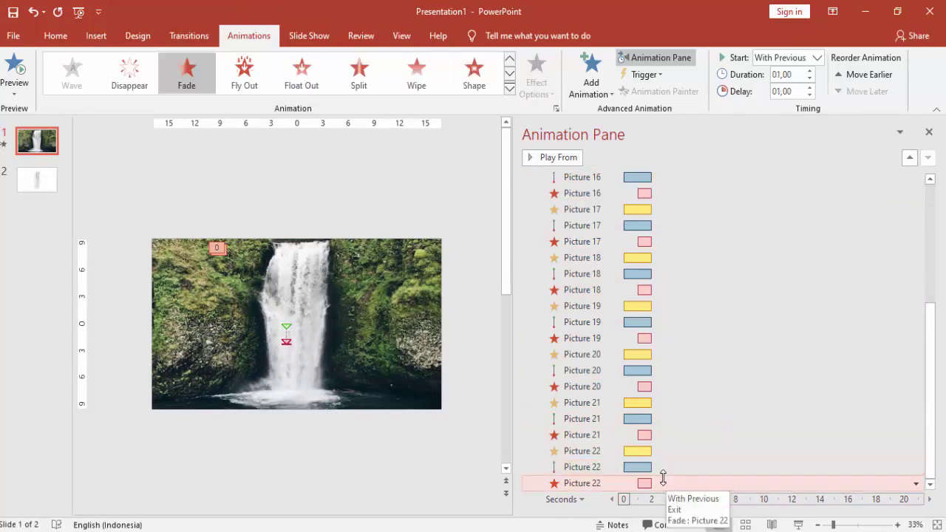
left_click(659, 417)
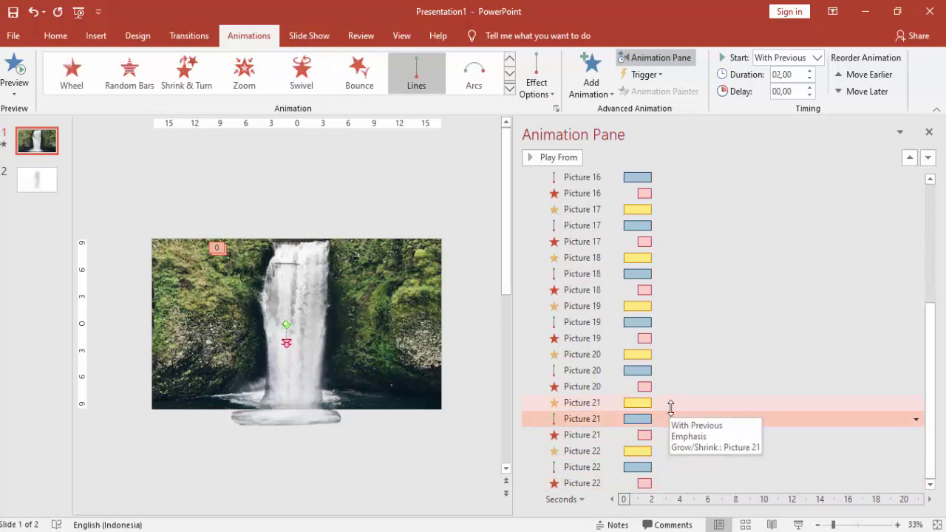
left_click(670, 403, "ctrl")
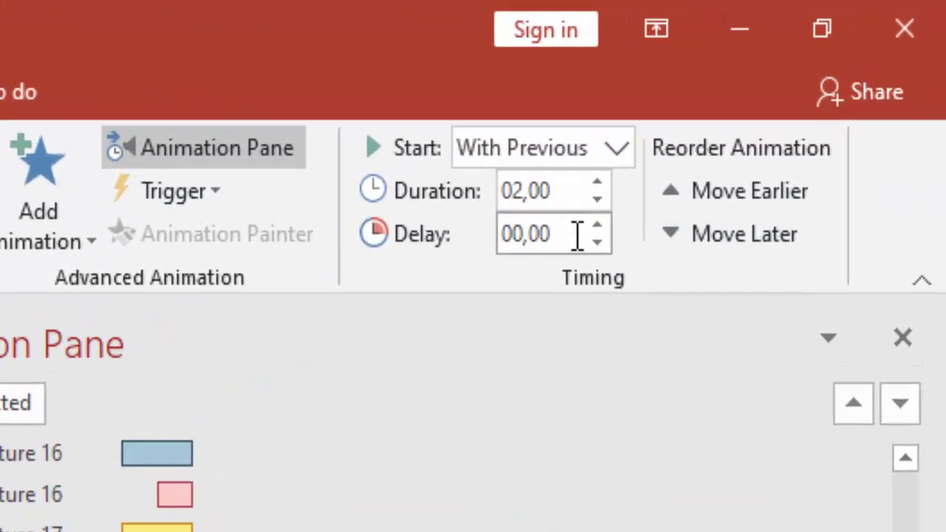
left_click(577, 236)
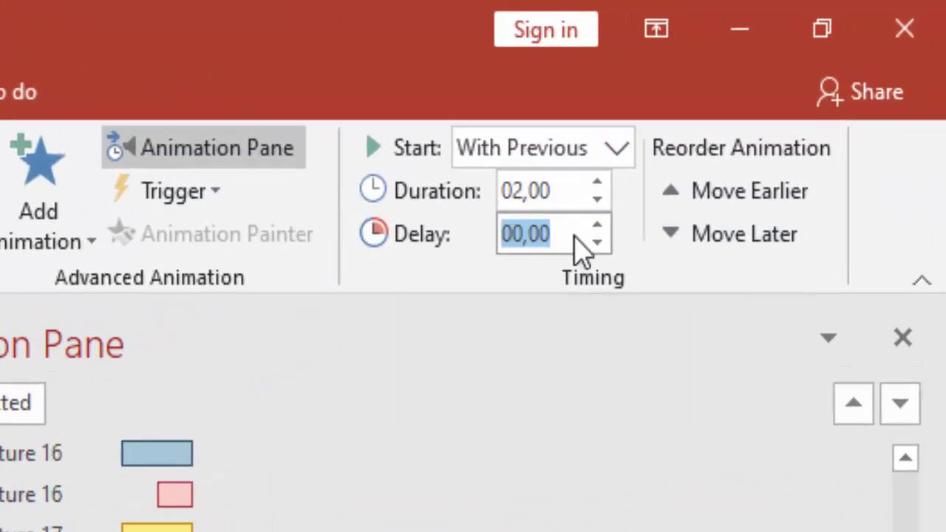
type("0,")
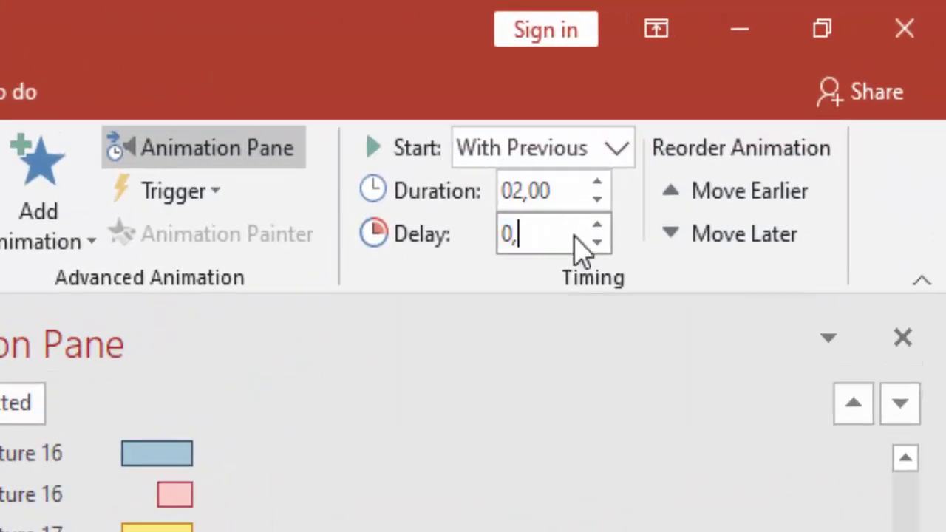
type("5")
key("Return")
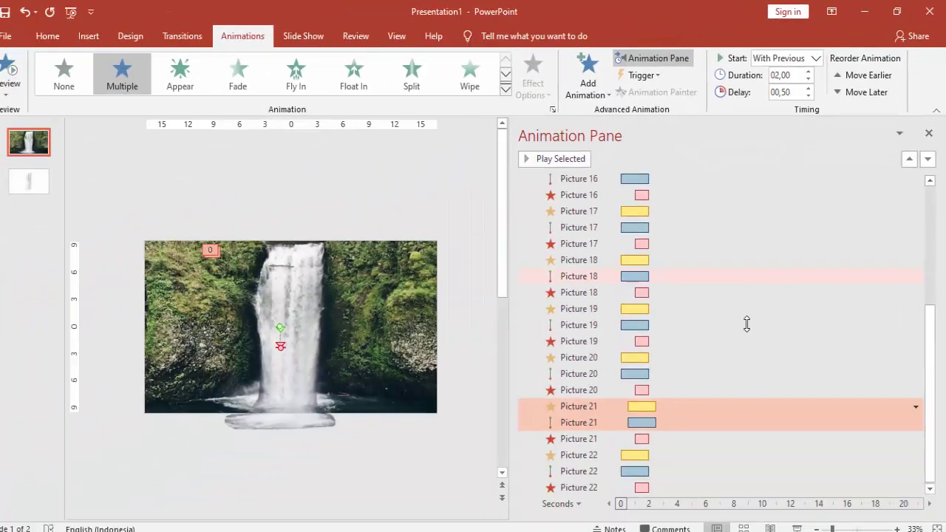
left_click(663, 442)
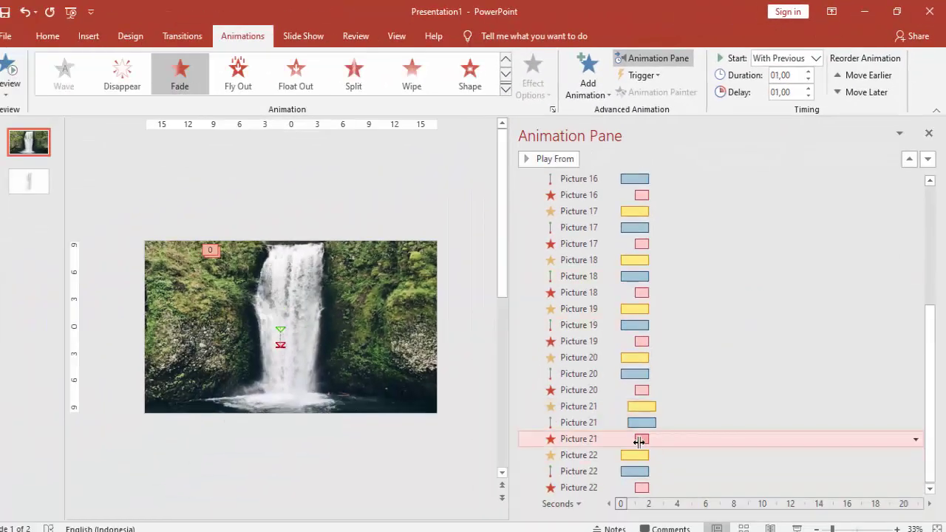
left_click(800, 91)
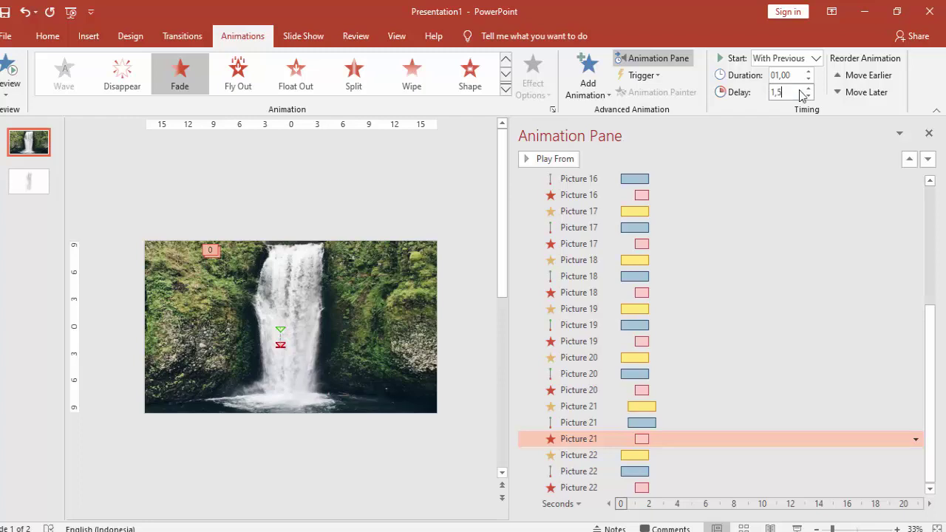
key("Return")
Set Picture 20's entrance and motion path delay to 1 s and its exit to 2 s.
left_click(665, 406)
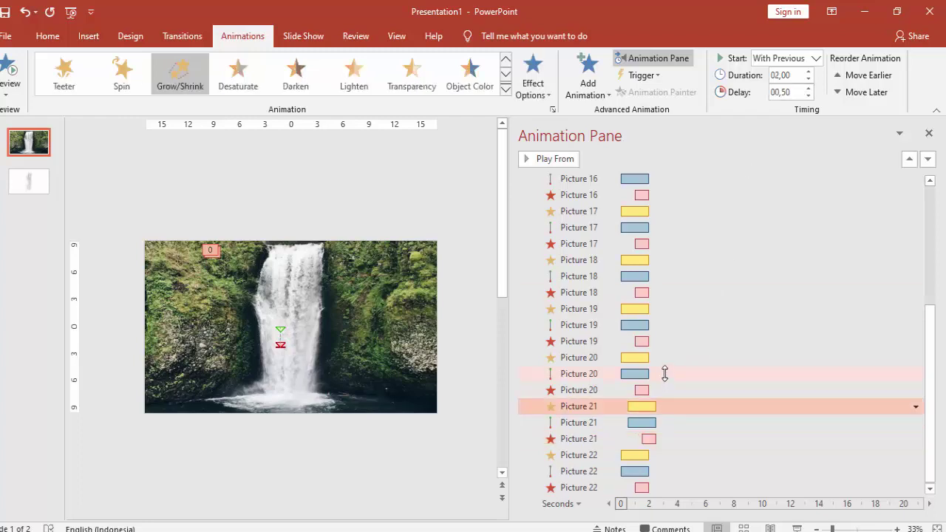
left_click(661, 374)
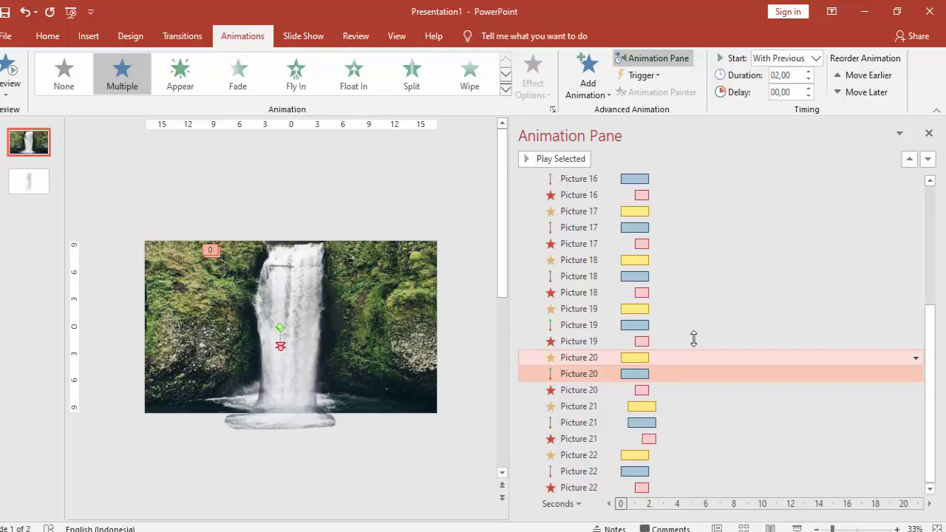
left_click(694, 357, "ctrl")
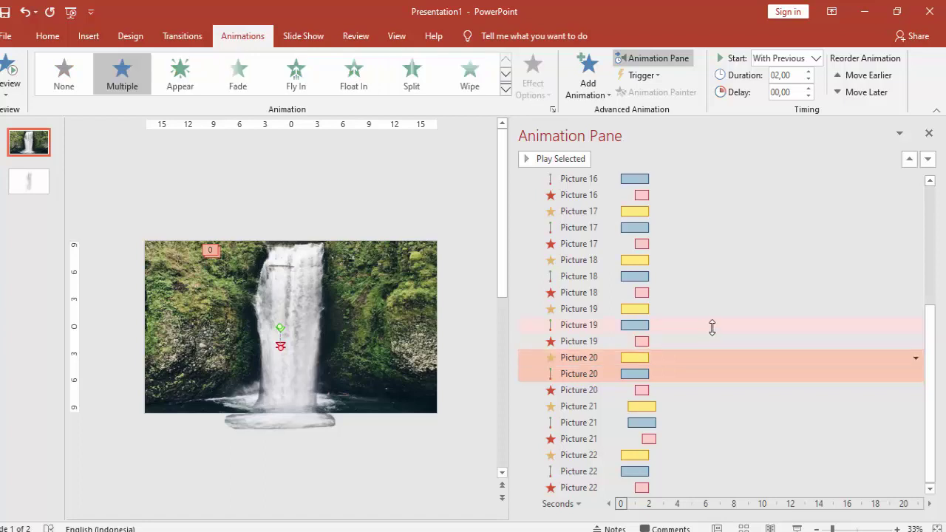
left_click(794, 92)
type("1")
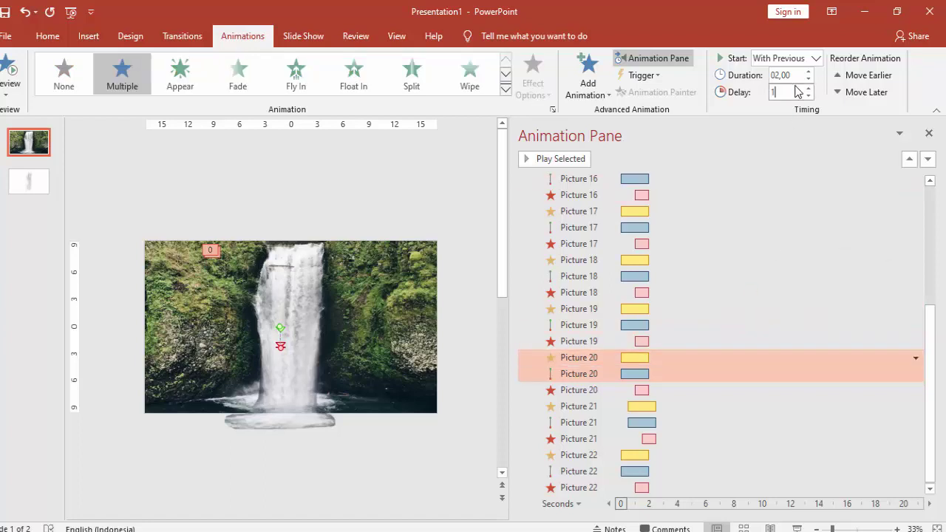
key("Return")
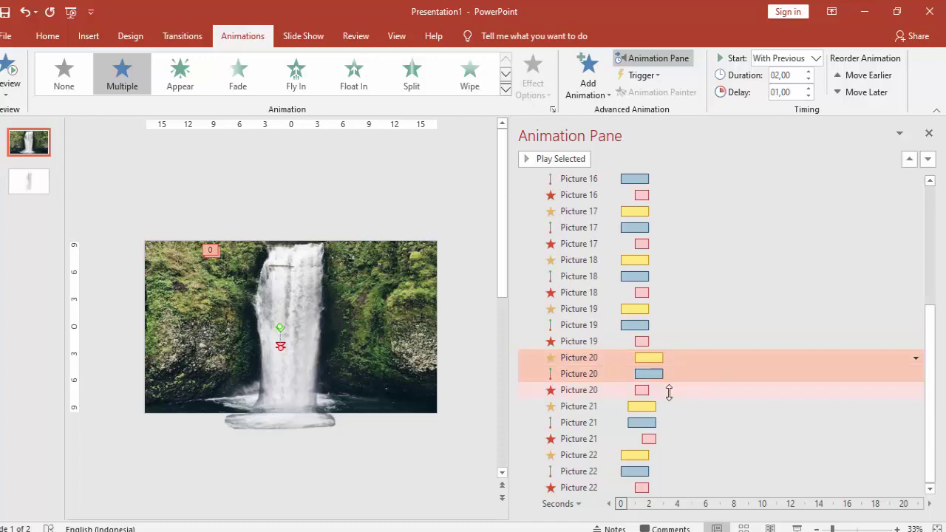
left_click(670, 390)
left_click(794, 91)
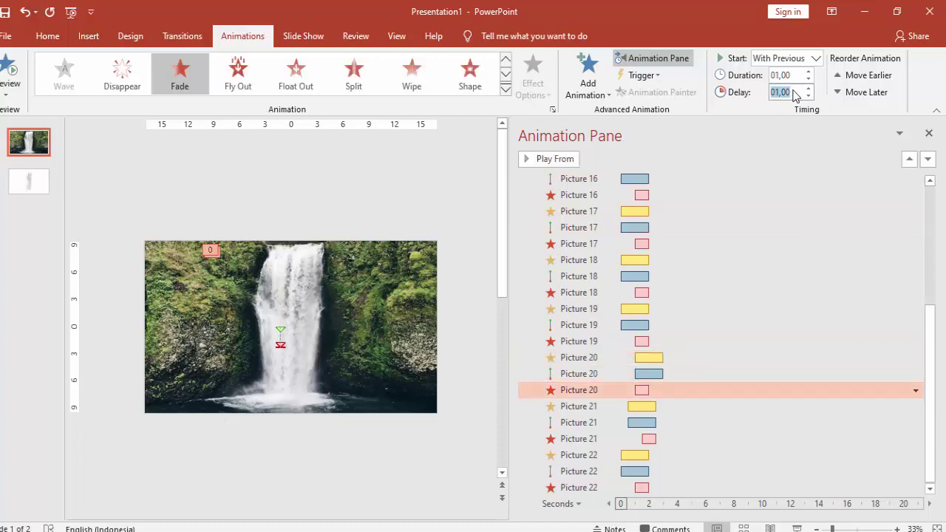
type("2")
key("Return")
Set Picture 19's entrance and motion path delay to 1,5 s and its exit to 2,5 s.
left_click(669, 325)
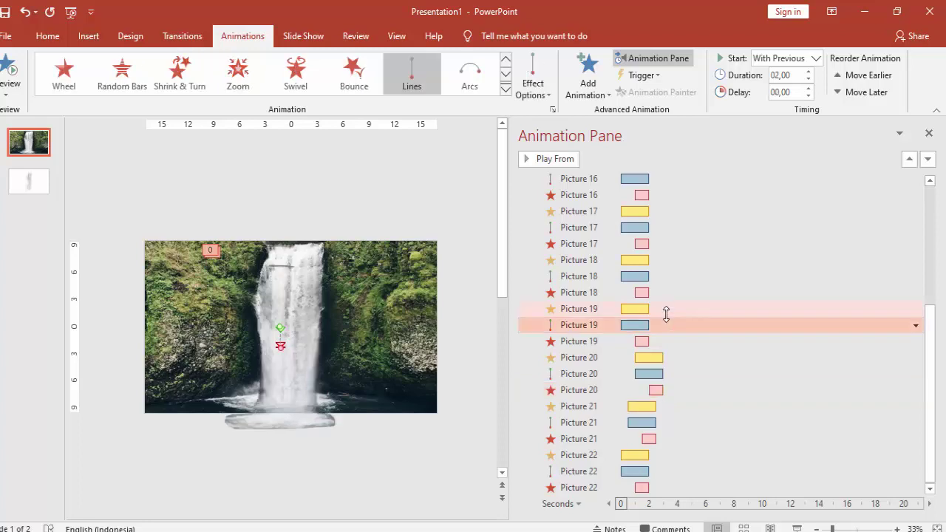
left_click(665, 308, "ctrl")
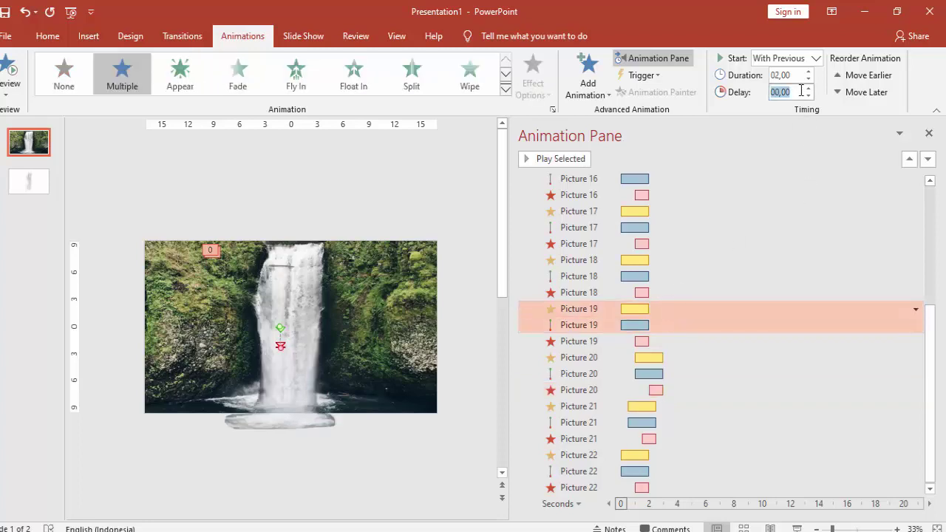
type("1,5")
key("Return")
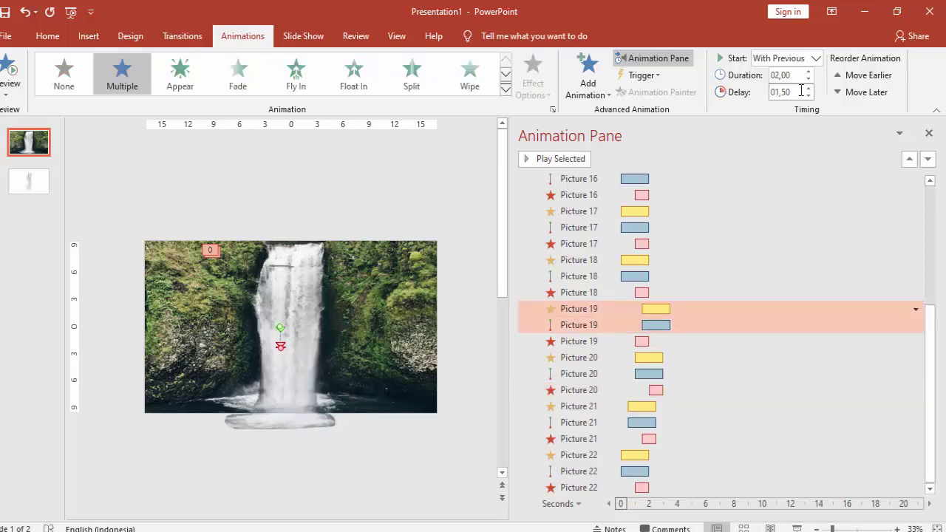
left_click(667, 341)
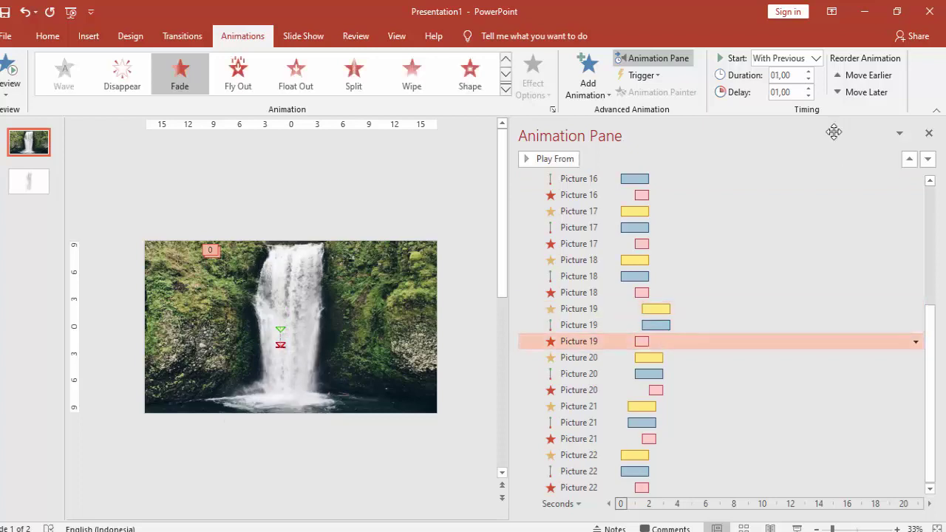
left_click(795, 90)
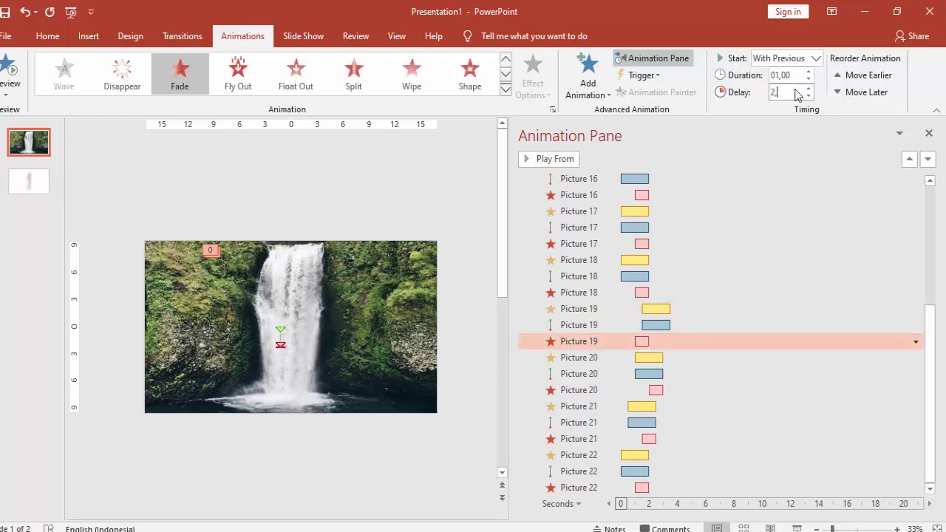
key("Return")
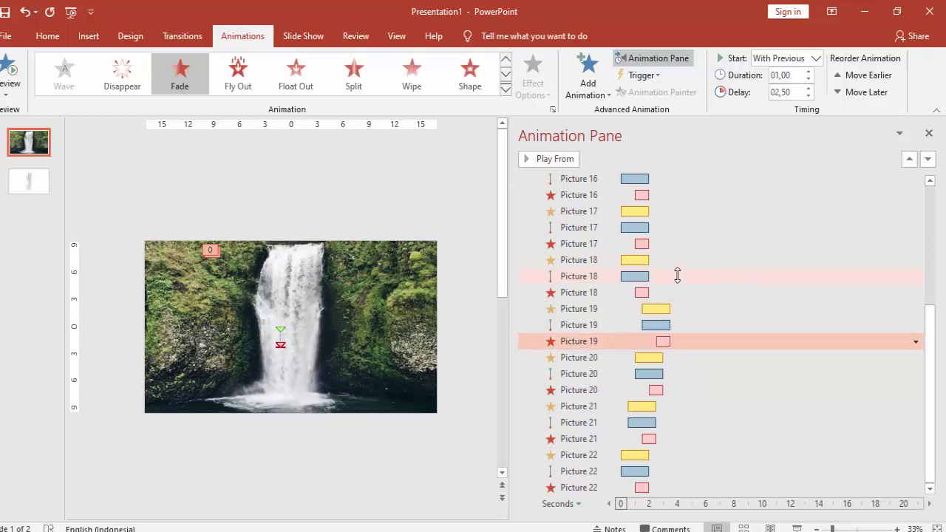
Set Picture 18's entrance and motion path delay to 2 s and its exit to 3 s.
left_click(677, 275)
left_click(670, 260, "ctrl")
left_click(796, 93)
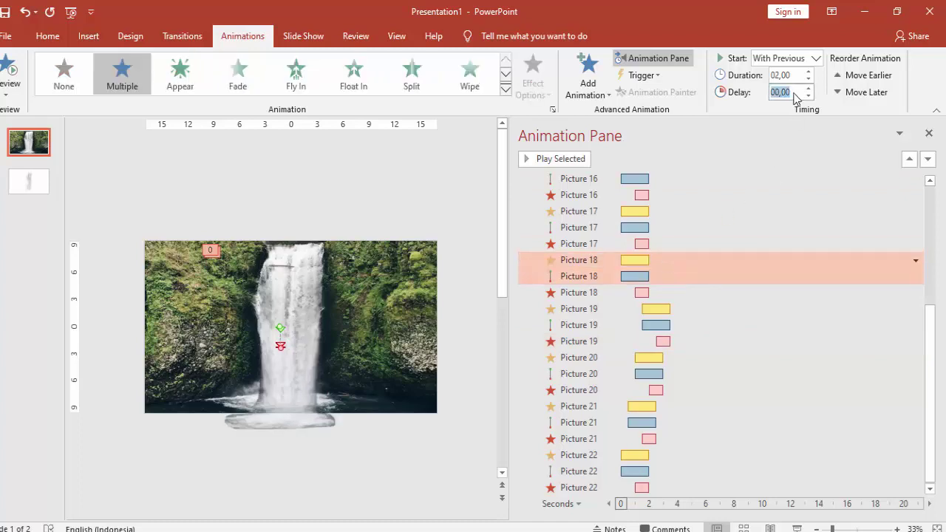
type("02")
key("Return")
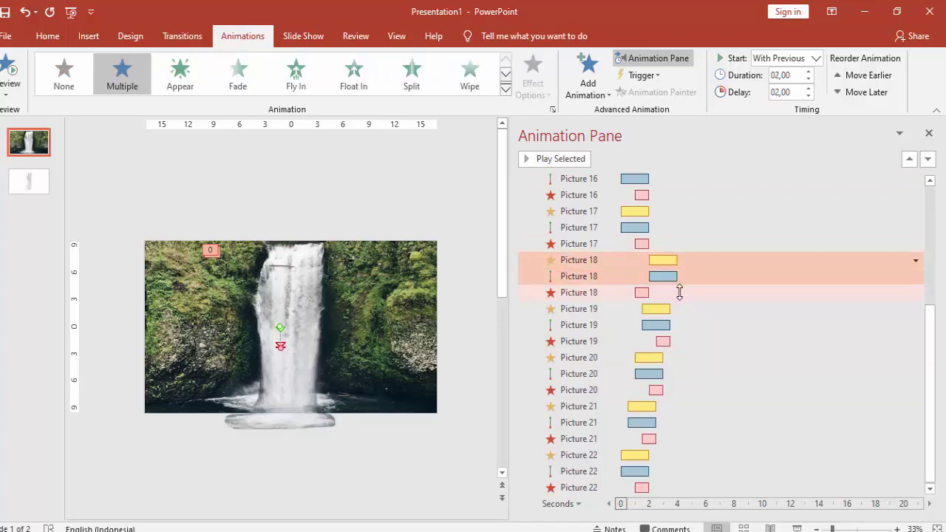
left_click(680, 291)
left_click(796, 92)
type("3")
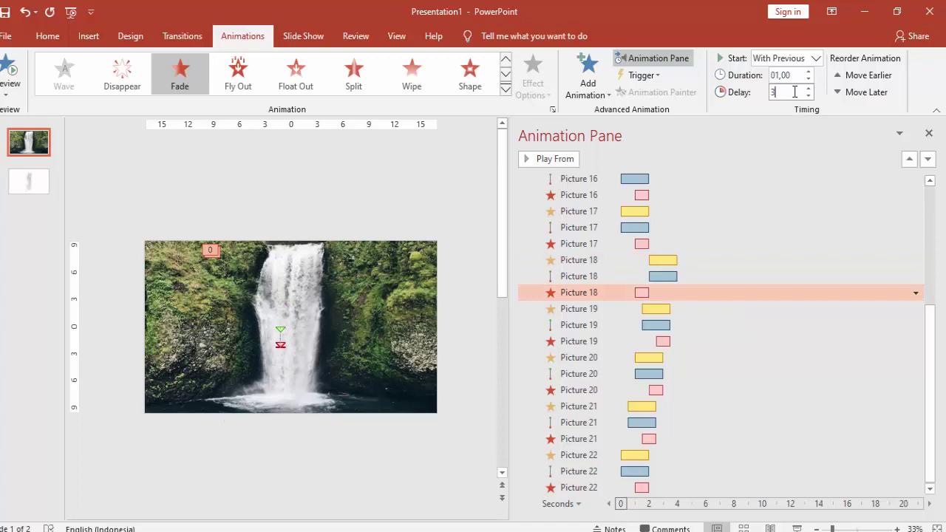
key("Return")
Set Picture 17's entrance and motion path delay to 2,5 s and its exit to 3,5 s.
left_click(666, 230)
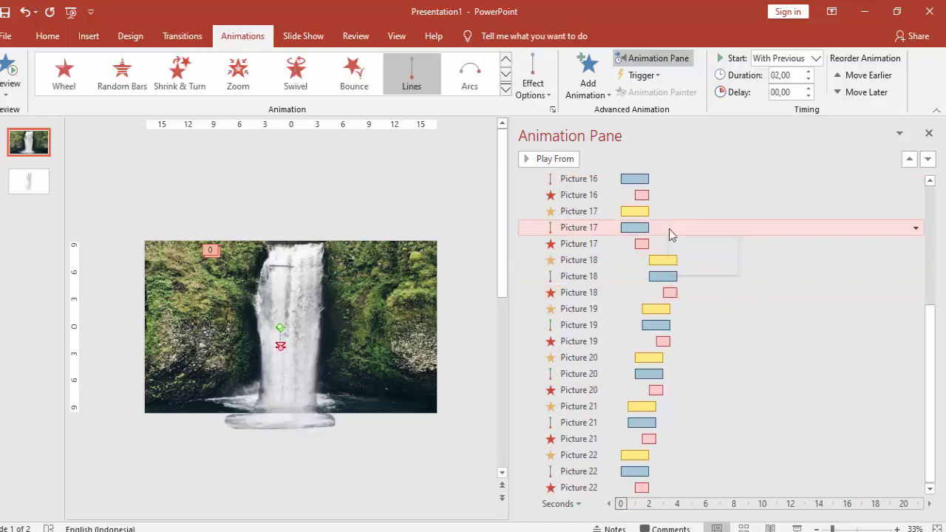
left_click(665, 213, "shift")
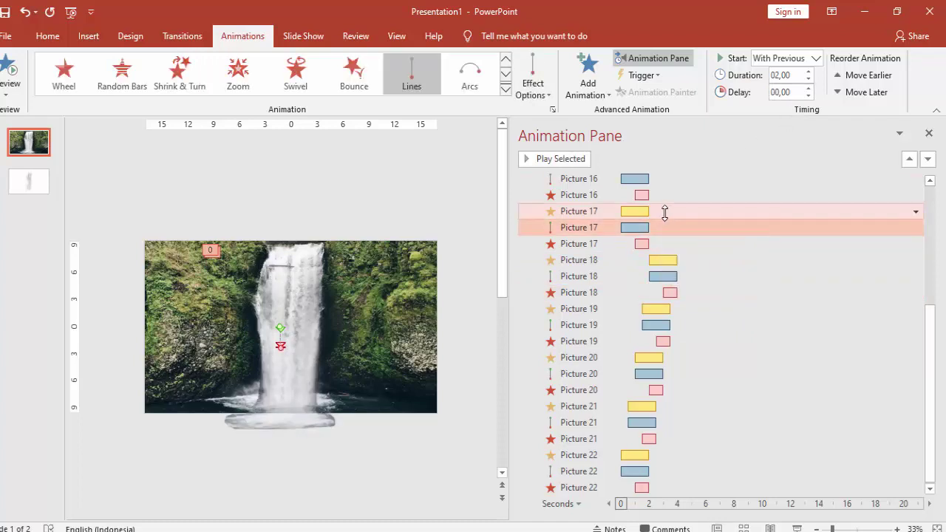
left_click(793, 92)
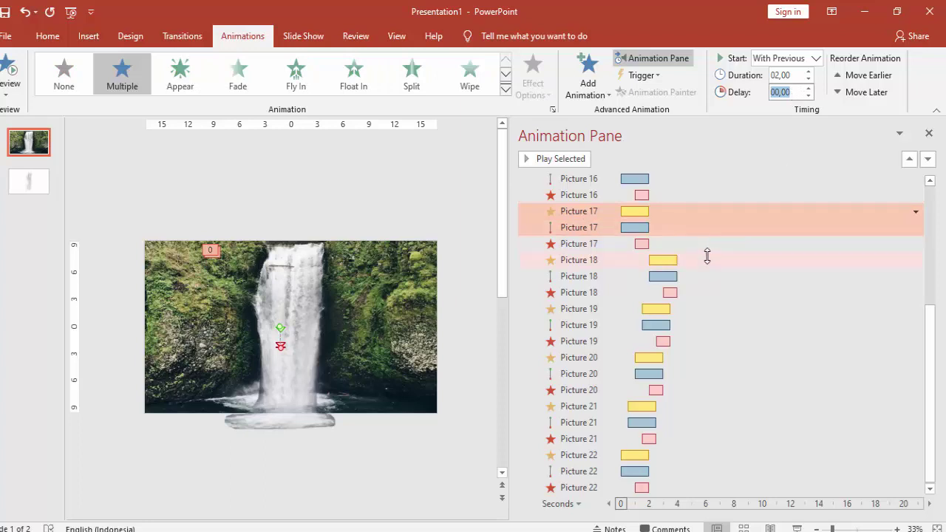
left_click(708, 258)
left_click(681, 227)
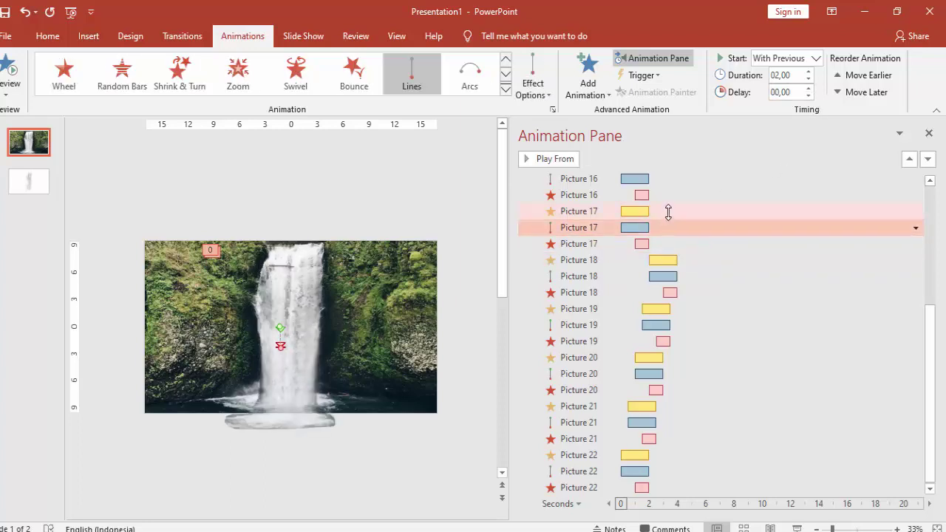
left_click(669, 212, "shift")
left_click(798, 93)
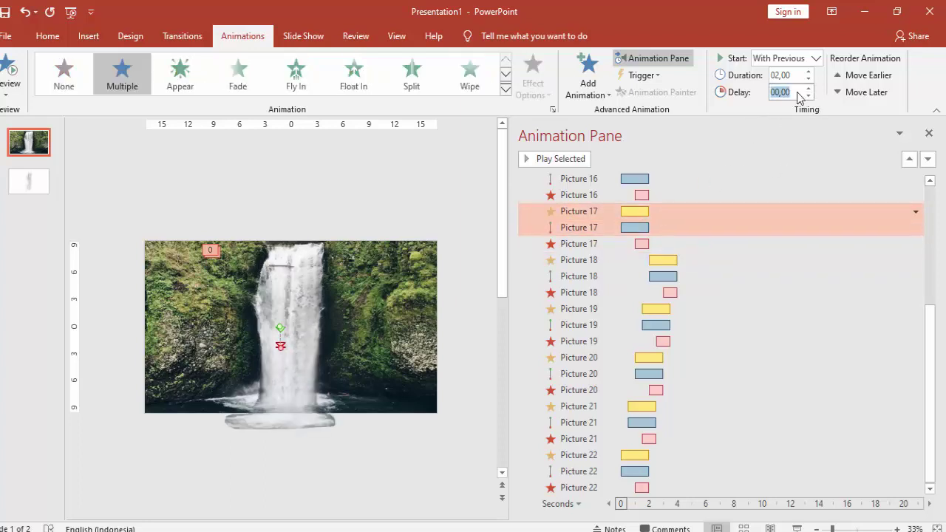
type("2,5")
type("02,5")
key("Return")
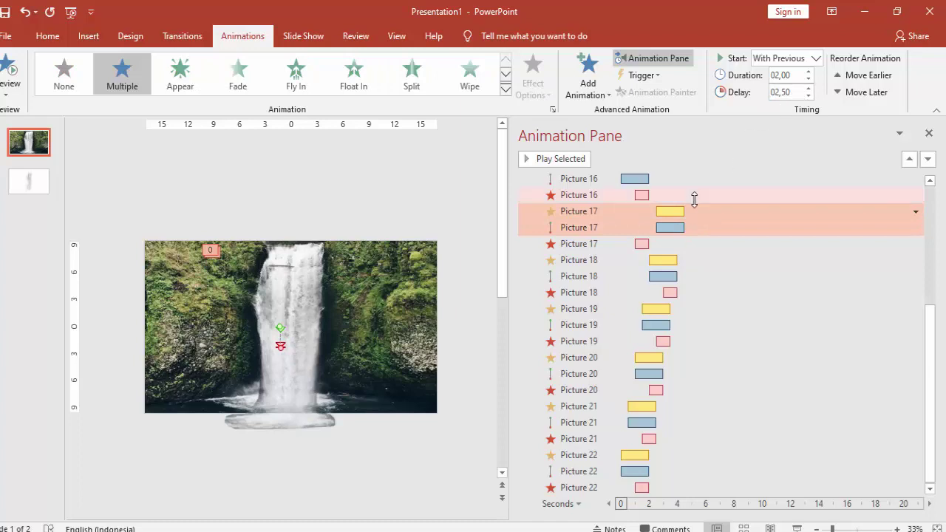
left_click(670, 244)
left_click(791, 92)
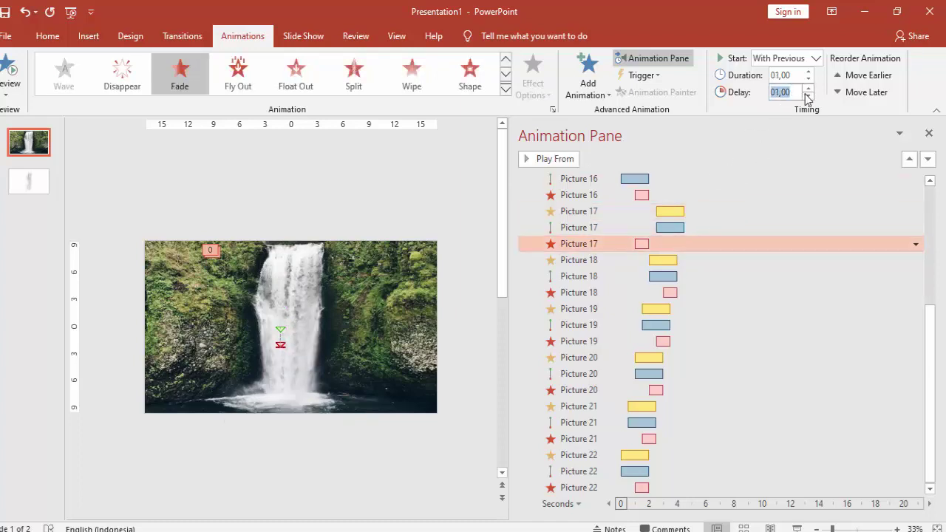
type("3,5")
key("Return")
Set Picture 16's entrance and motion path delay to 3 s and its exit to 4 s.
left_click_drag(939, 340, 933, 224)
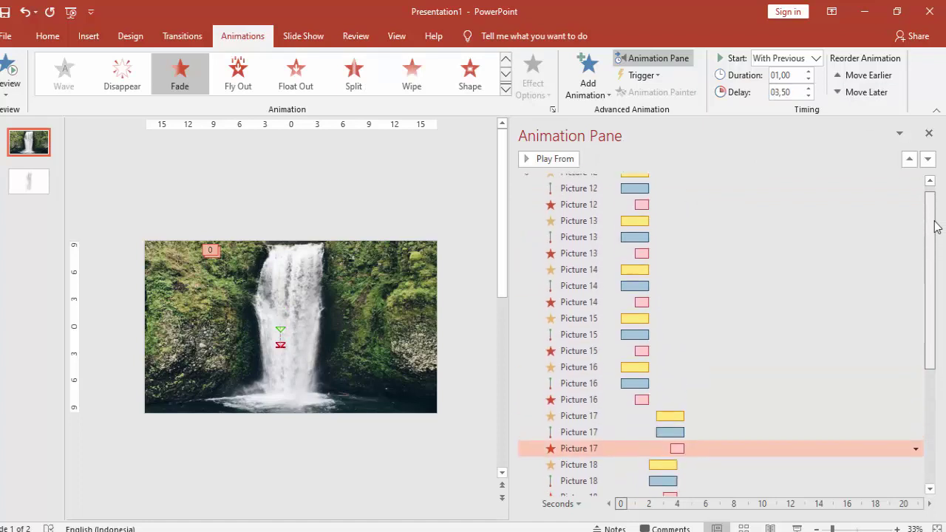
left_click(710, 414)
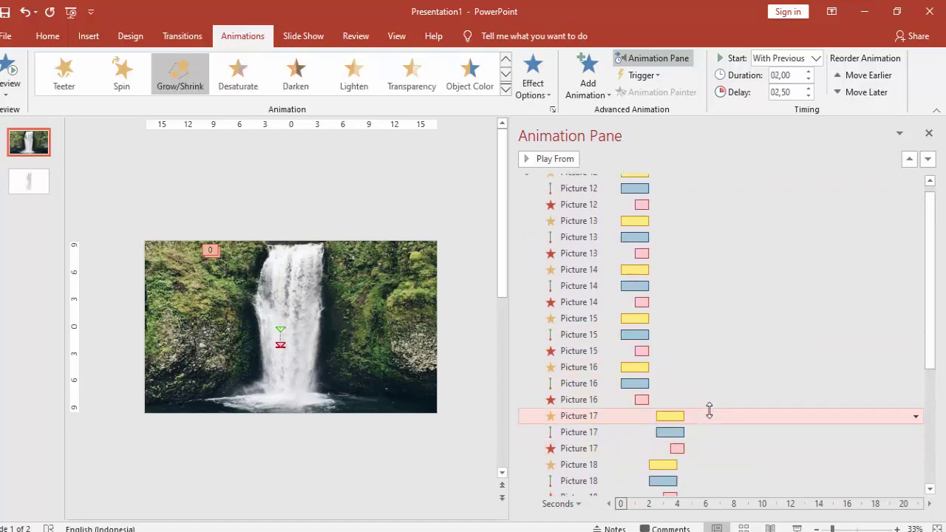
left_click(671, 383)
left_click(666, 367, "ctrl")
left_click(790, 92)
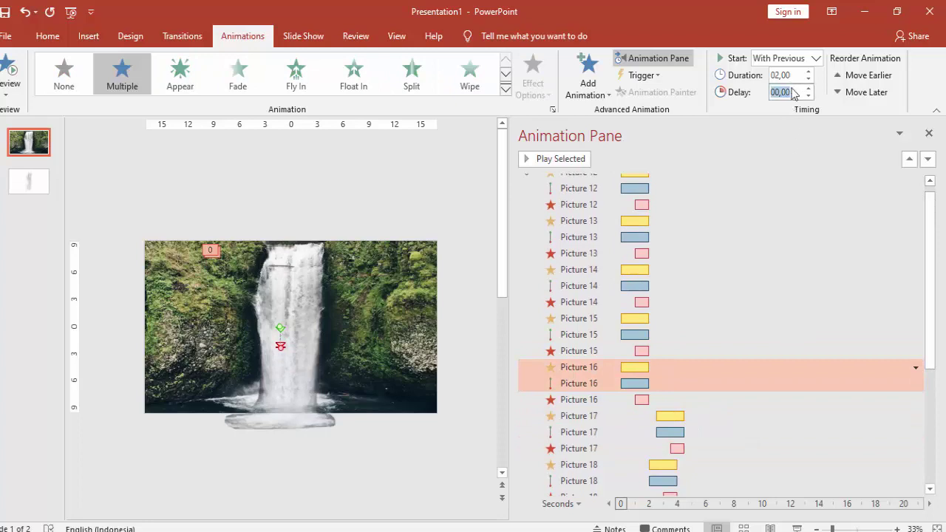
type("03")
key("Return")
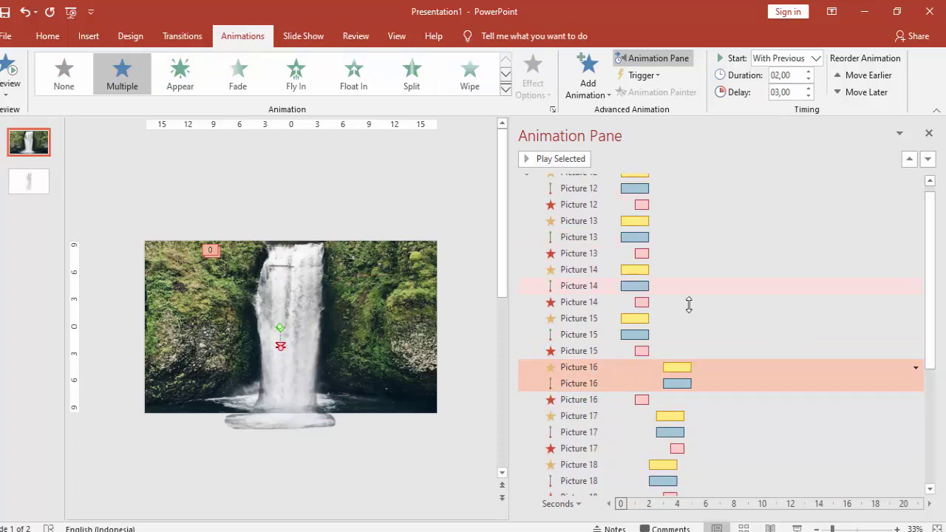
left_click(665, 354)
left_click(658, 397)
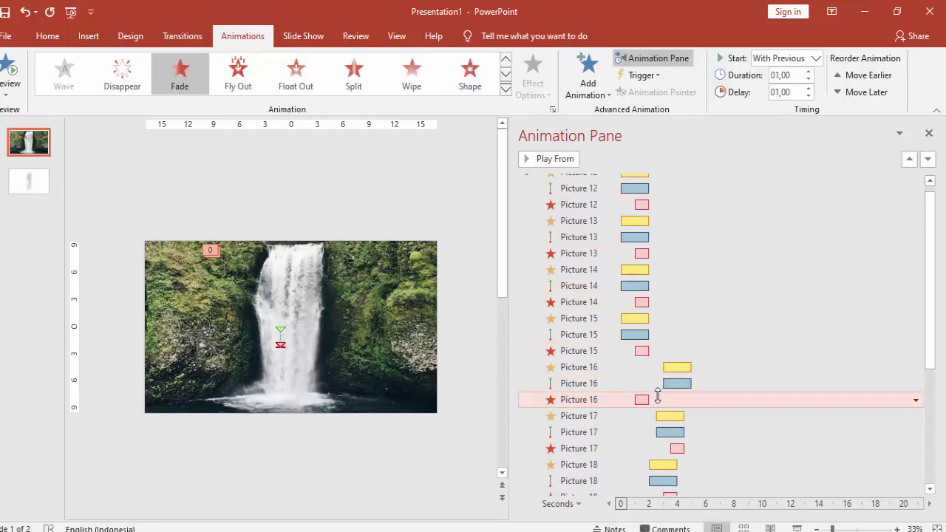
left_click(797, 93)
type("4")
key("Return")
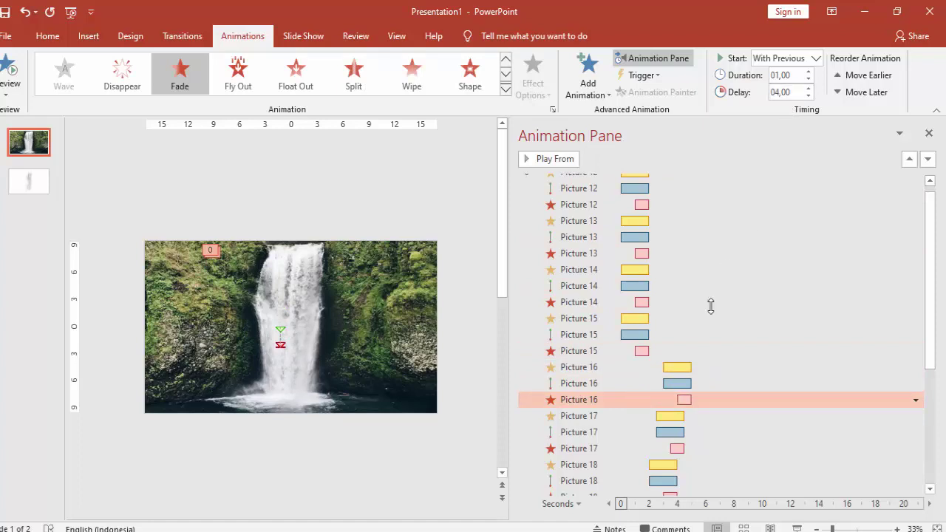
Set Picture 15's entrance and motion path delay to 3,5 s and its exit to 4,5 s.
left_click(666, 352)
left_click(664, 334)
left_click(664, 319, "ctrl")
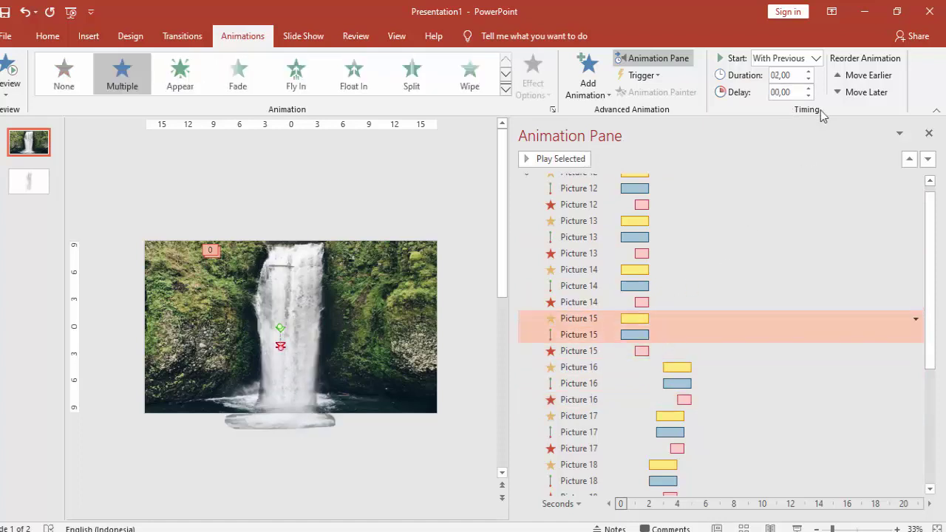
left_click(797, 94)
type("3,5")
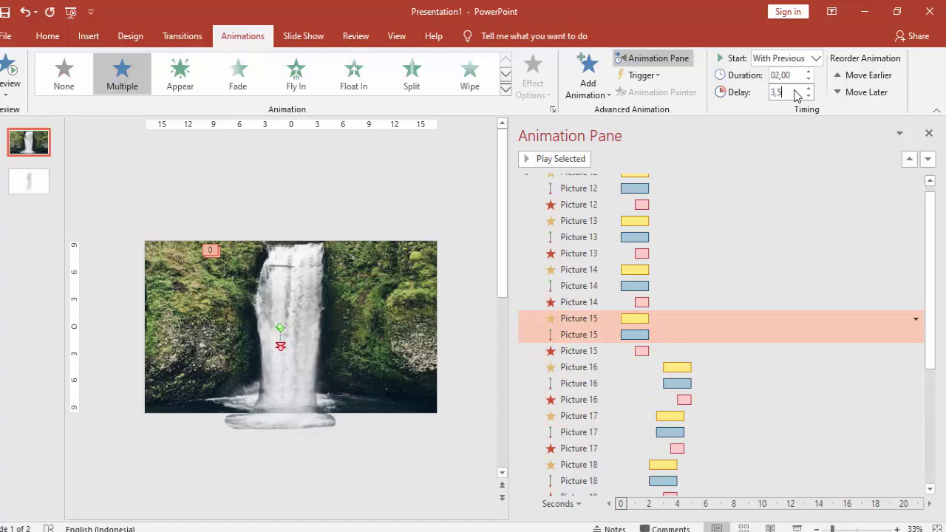
key("Return")
left_click(669, 350)
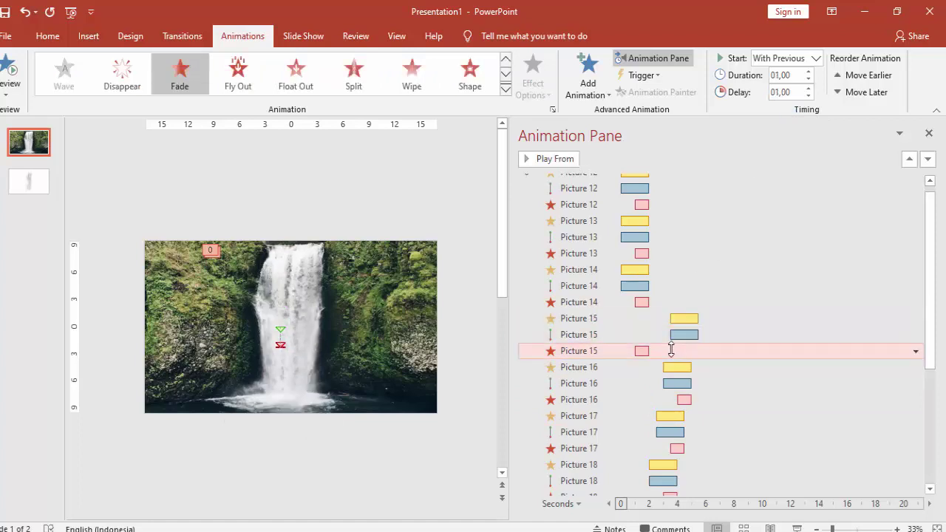
left_click(797, 94)
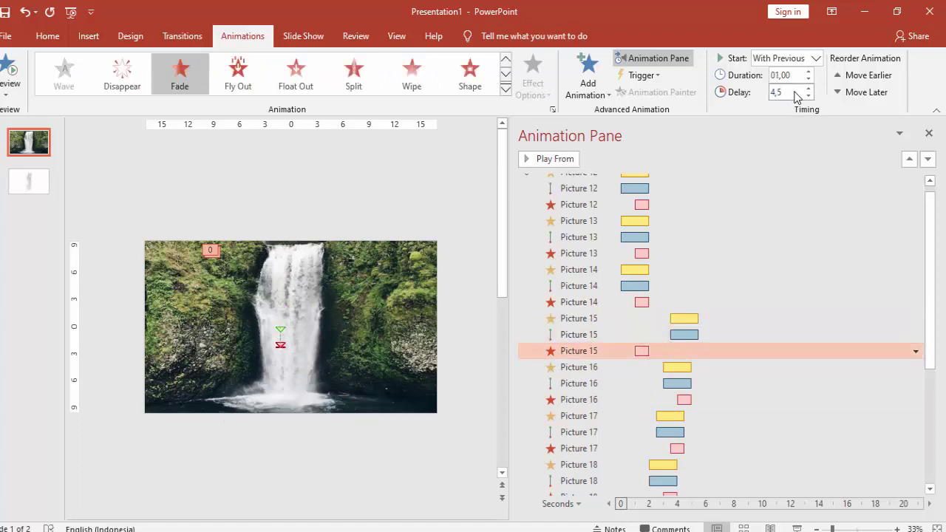
key("Return")
Delay Picture 14's entrance and motion path to 4 seconds and its fade exit to 5 seconds.
left_click(662, 288)
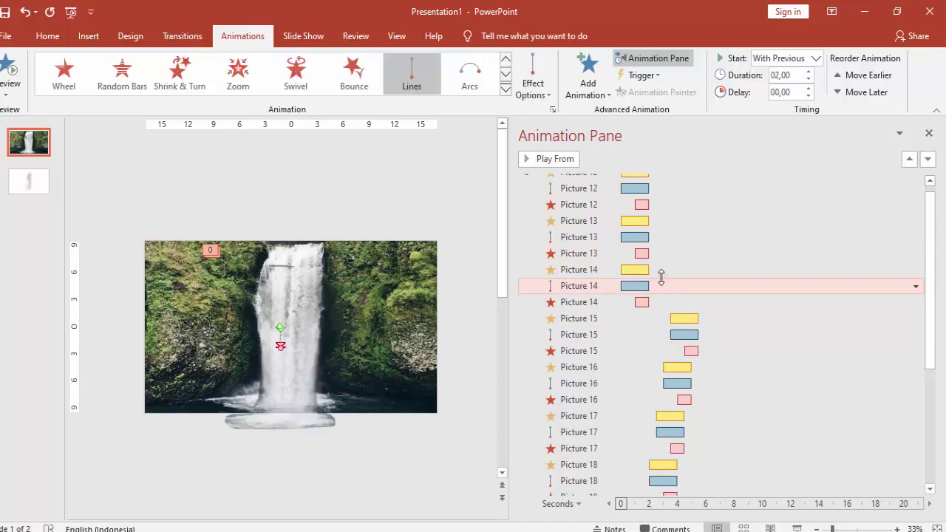
left_click(710, 316)
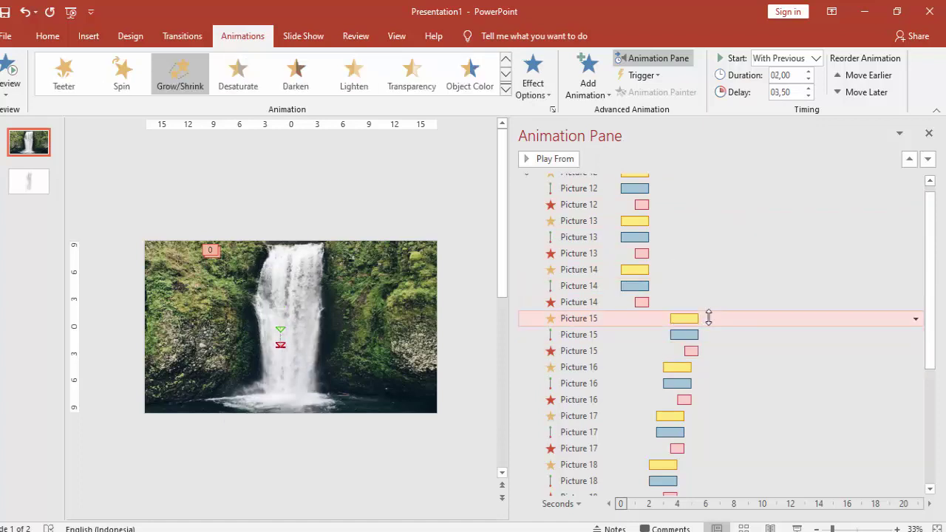
left_click(655, 286)
left_click(655, 269, "ctrl")
left_click(799, 93)
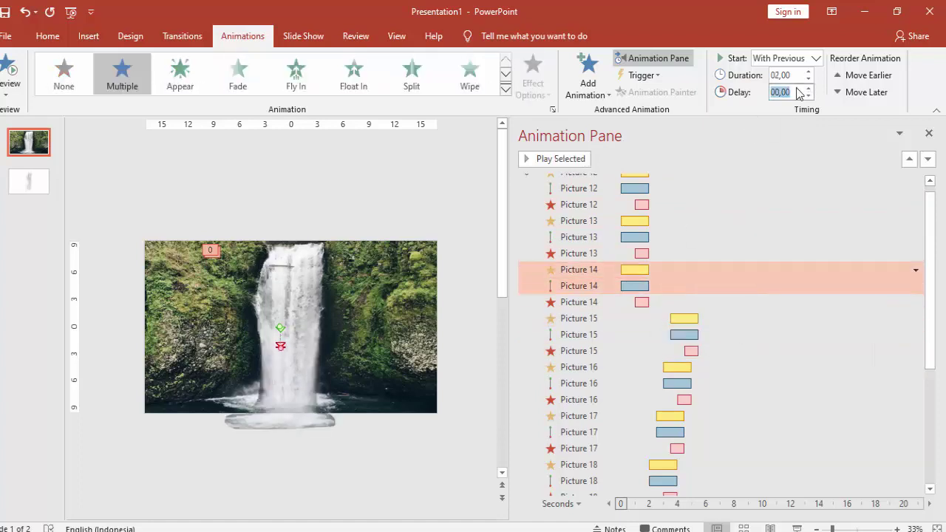
type("4")
key("Return")
left_click(643, 302)
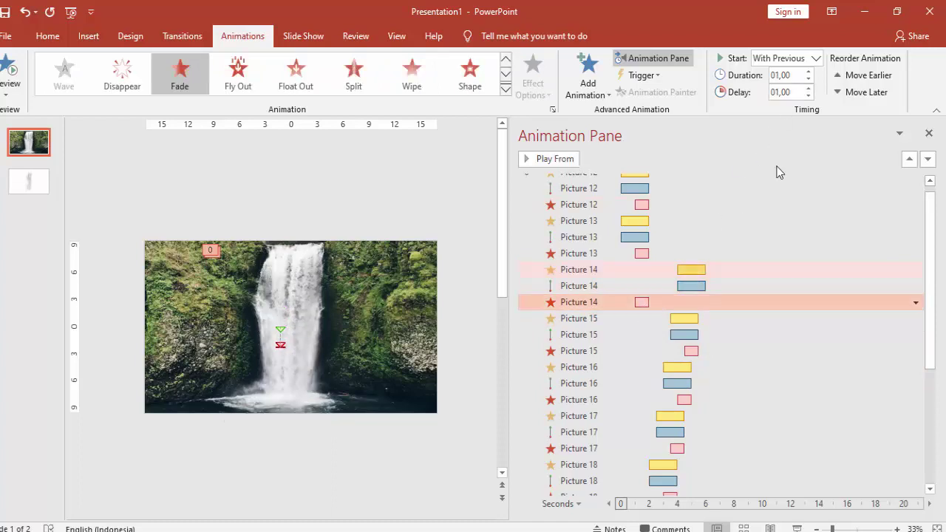
type("05")
key("Return")
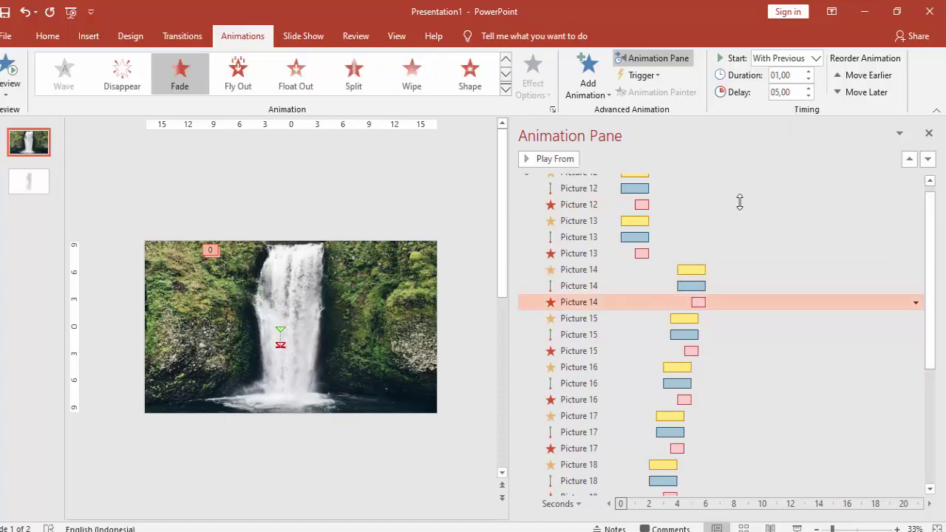
left_click(662, 270)
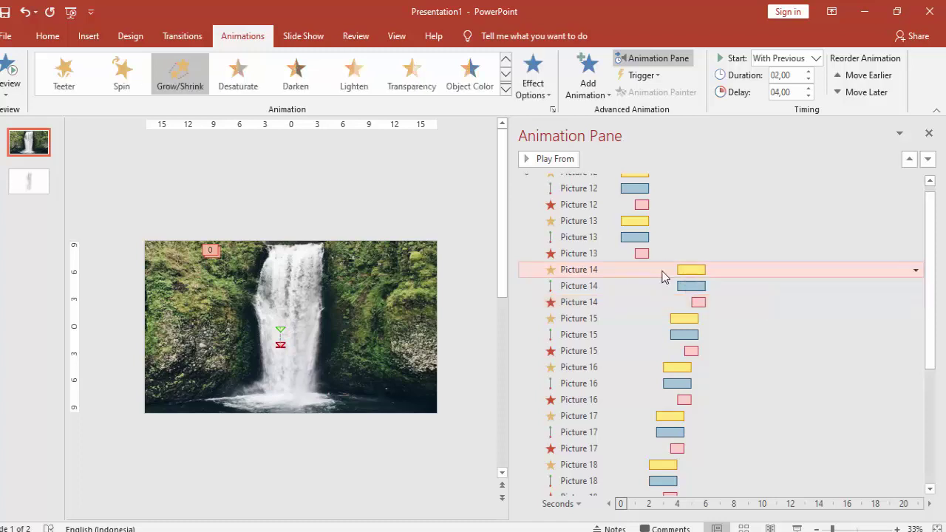
Delay Picture 13's entrance and motion path to 4.5 seconds and its exit to 5.5 seconds.
left_click(651, 237)
left_click(661, 221, "shift")
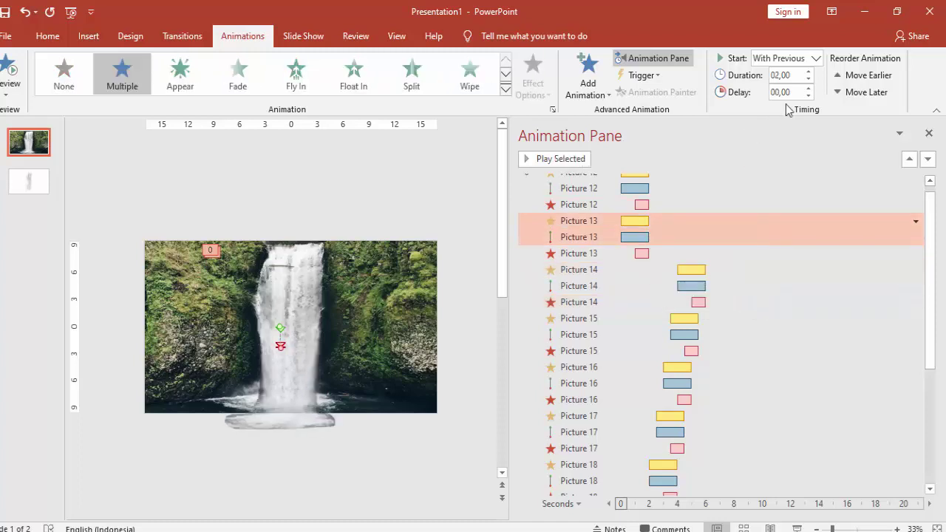
left_click(794, 95)
key("Return")
left_click(731, 253)
type("5,5")
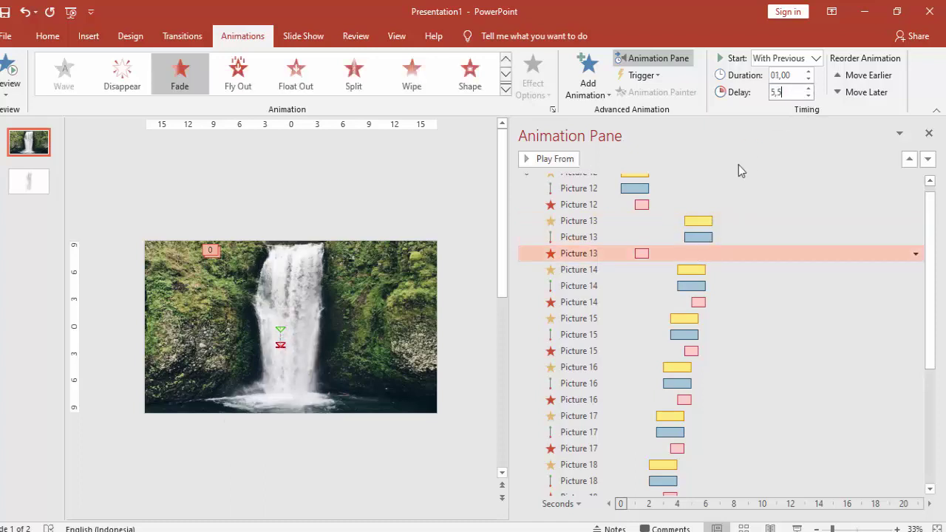
key("Return")
Delay Picture 12's entrance and motion path to 5 seconds and its fade exit to 6, then close the Animation Pane.
left_click(710, 188)
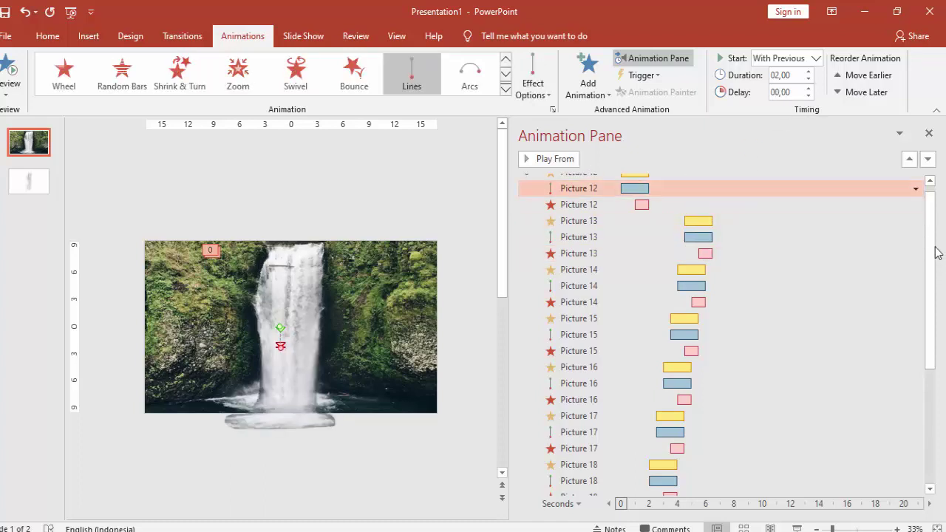
left_click_drag(937, 251, 935, 221)
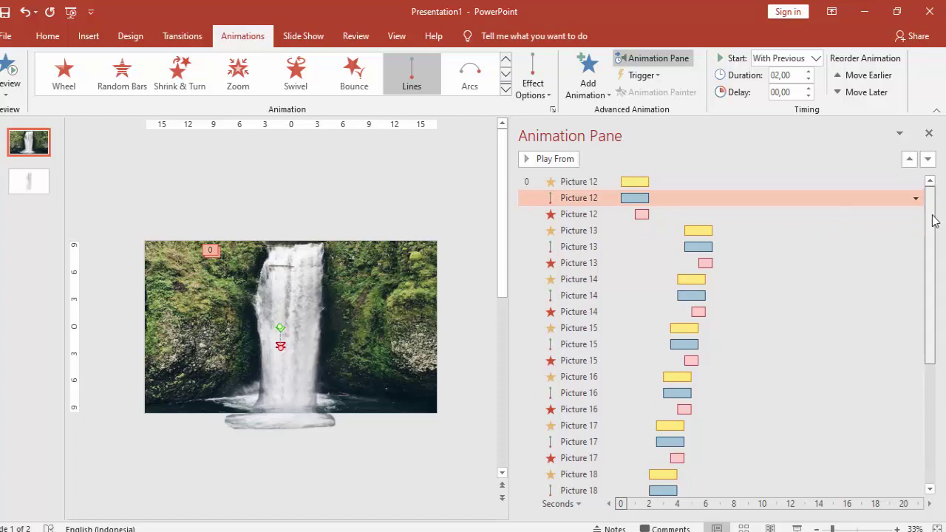
left_click(676, 183, "shift")
left_click(717, 232)
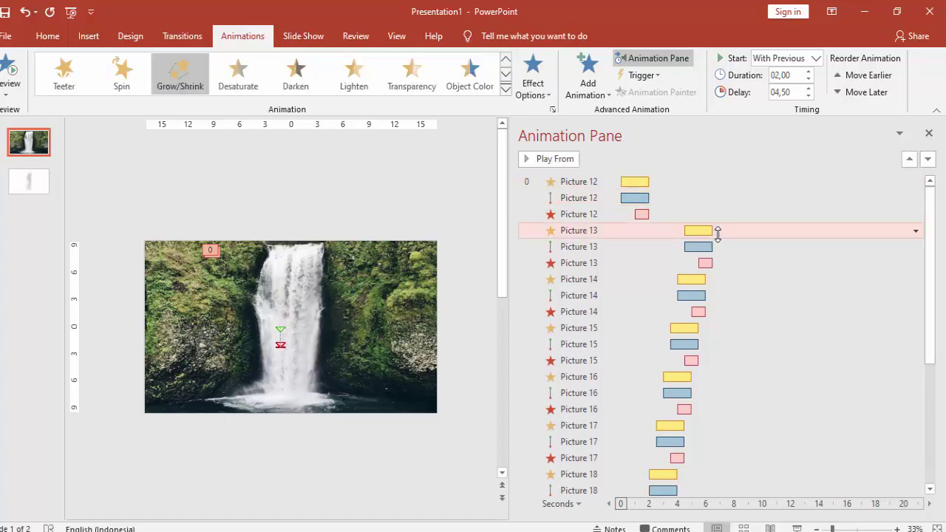
left_click(661, 197)
left_click(661, 183, "shift")
left_click(792, 92)
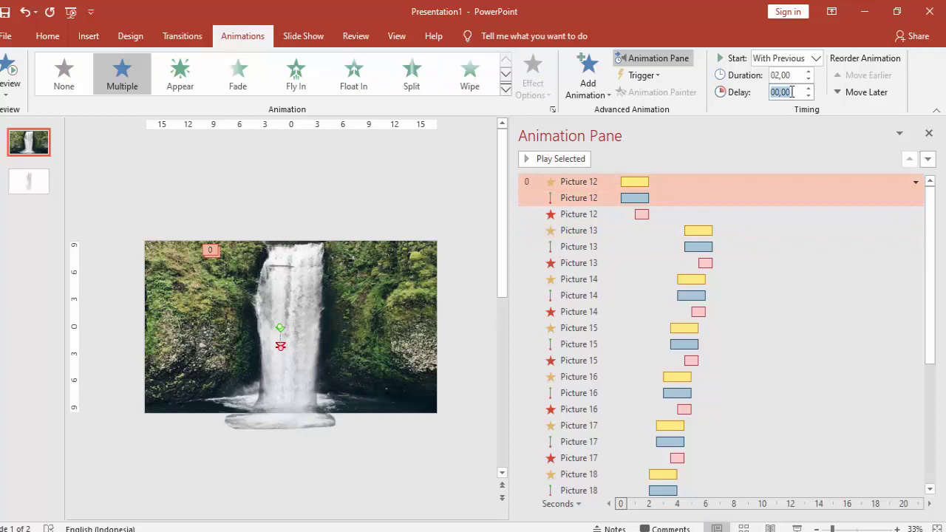
key("Return")
left_click(680, 210)
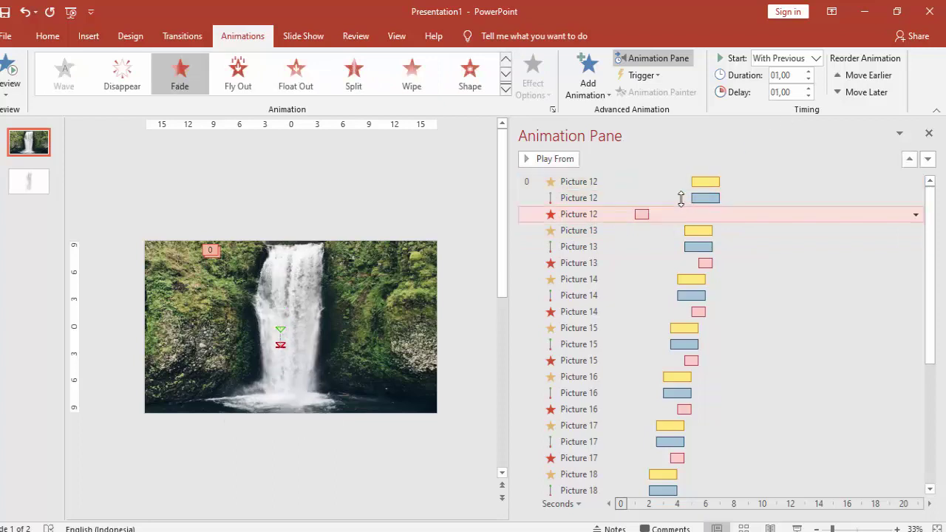
left_click(795, 92)
type("6")
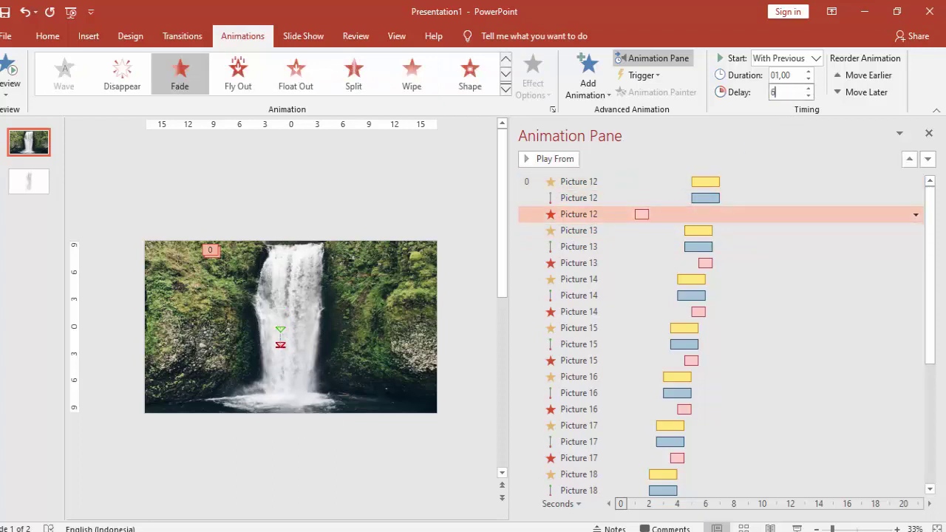
key("Return")
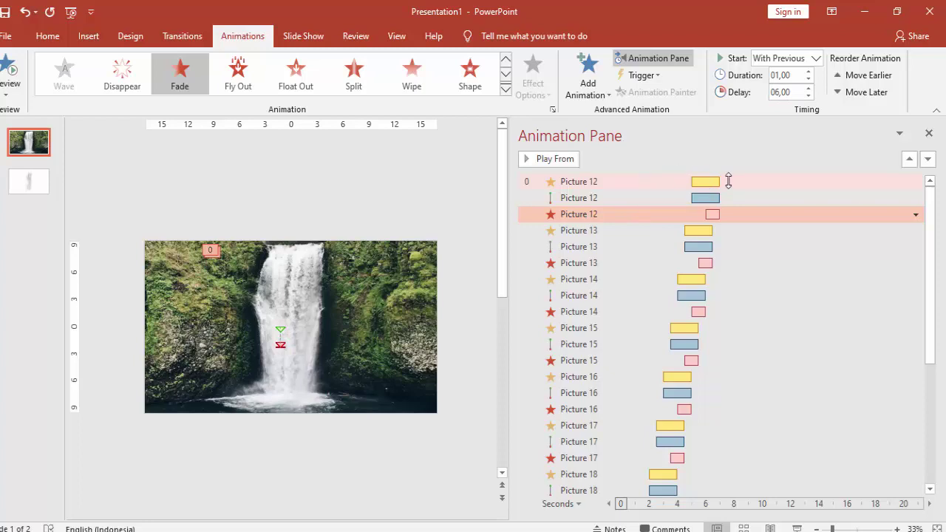
left_click_drag(929, 222, 929, 253)
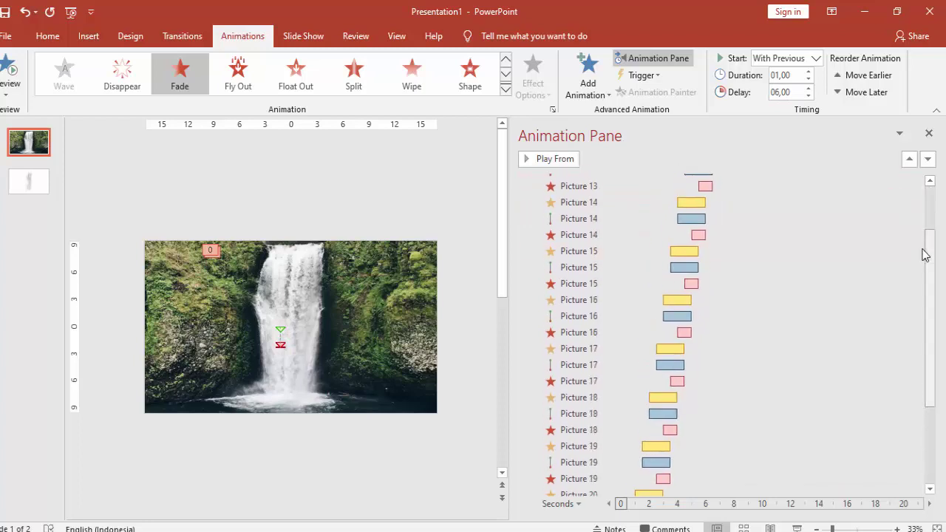
left_click(929, 135)
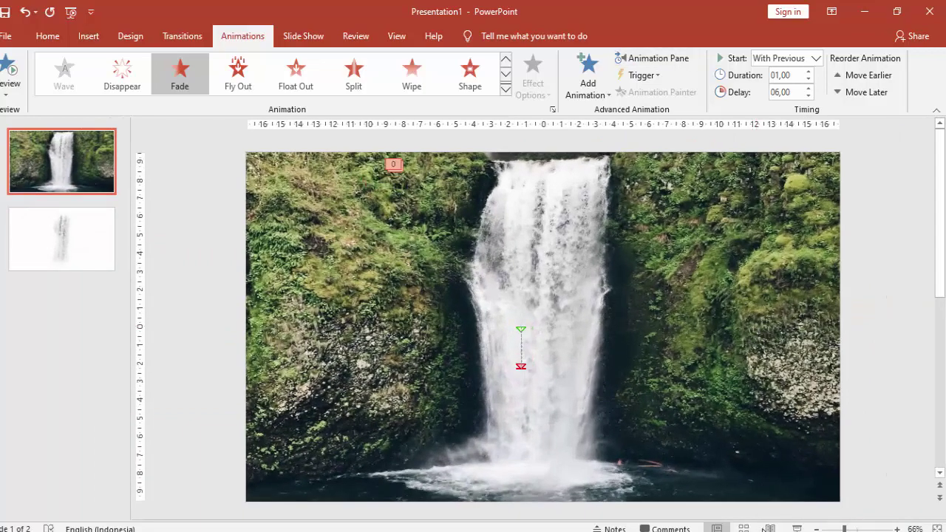
left_click(797, 529)
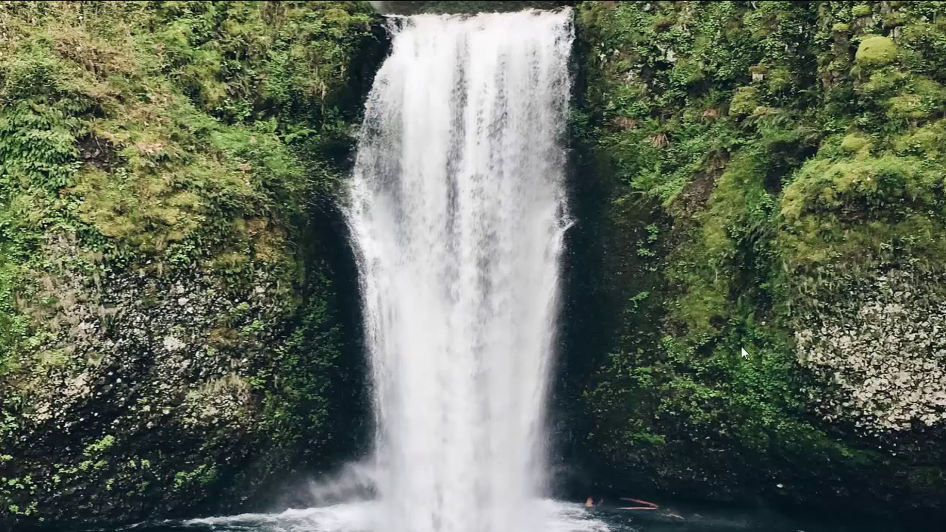
key("Escape")
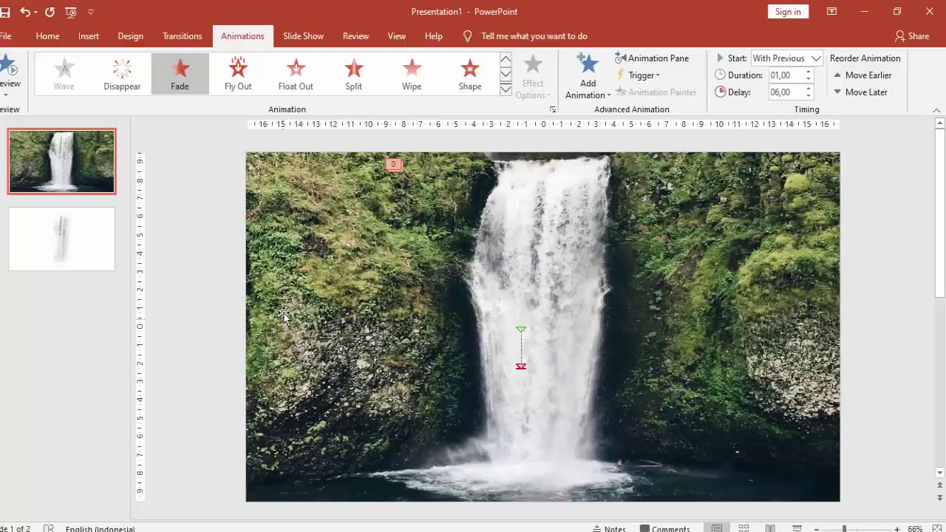
left_click(179, 164)
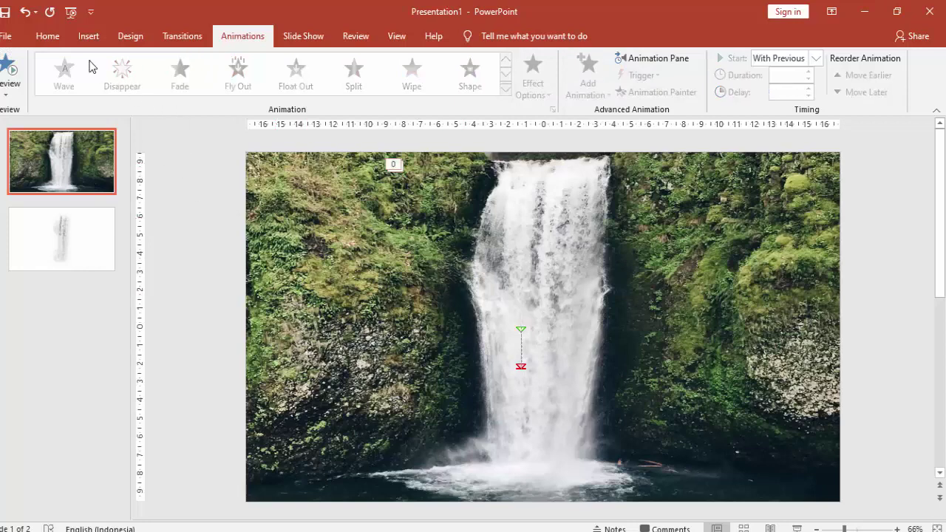
Draw a rounded rectangle bar across the lower part of the waterfall.
left_click(88, 35)
left_click(211, 74)
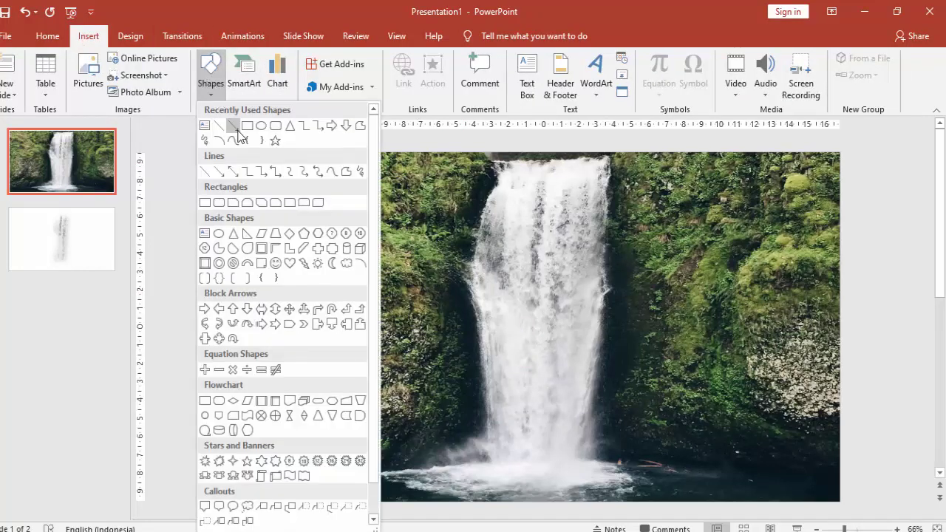
left_click(270, 127)
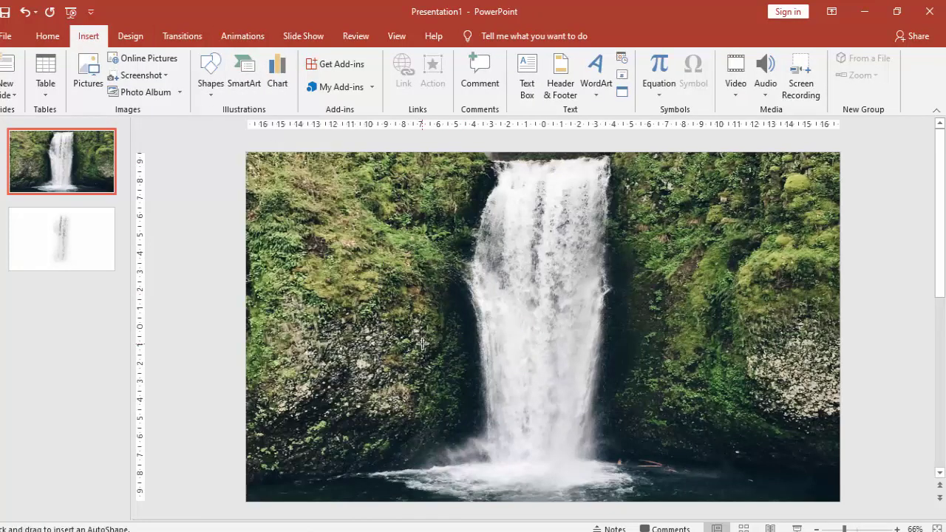
left_click_drag(414, 335, 671, 379)
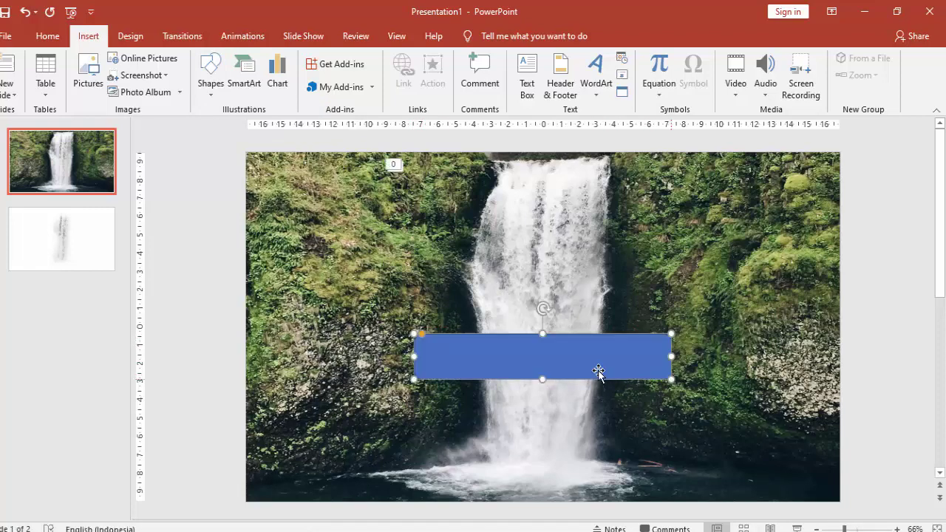
mouse_move(427, 334)
left_mouse_down()
mouse_move(470, 333)
mouse_move(476, 379)
left_mouse_up()
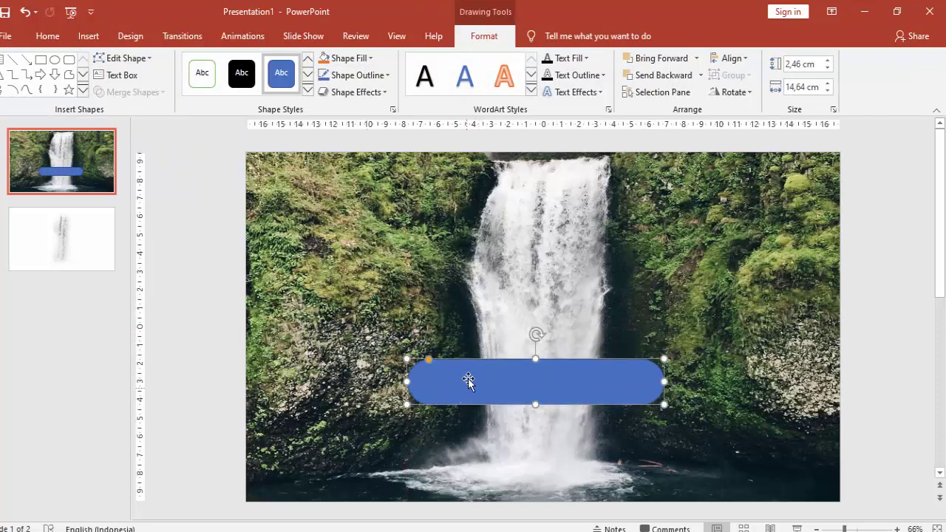
Give the bar a white outline in Format Shape.
right_click(468, 379)
left_click(500, 349)
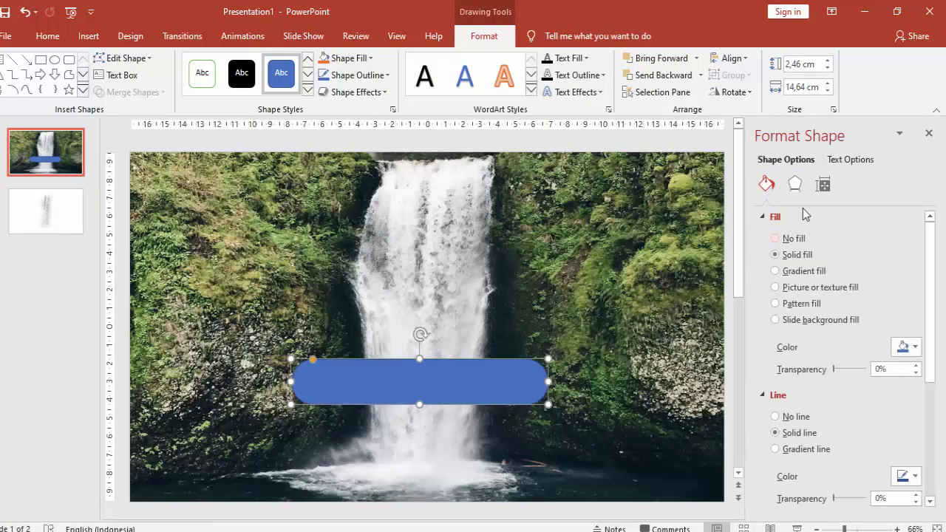
left_click(907, 476)
left_click(829, 348)
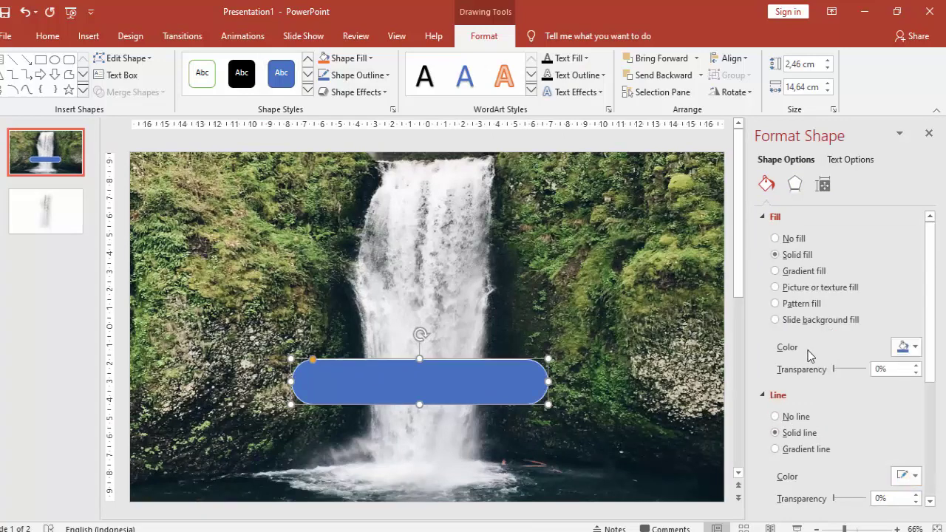
Switch the bar to a gradient fill, remove a middle stop and make the first stop magenta.
left_click(795, 272)
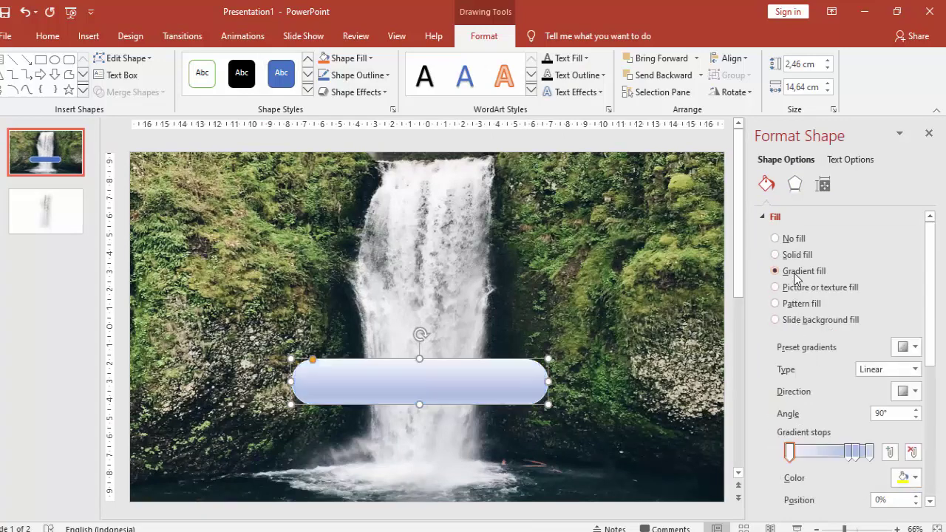
left_click(851, 451)
left_click_drag(854, 465, 859, 476)
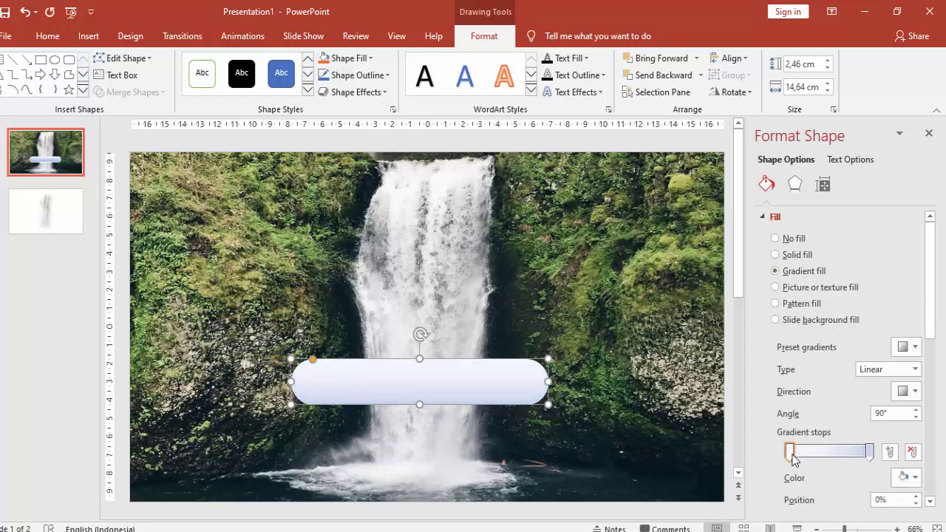
left_click(790, 451)
left_click(903, 479)
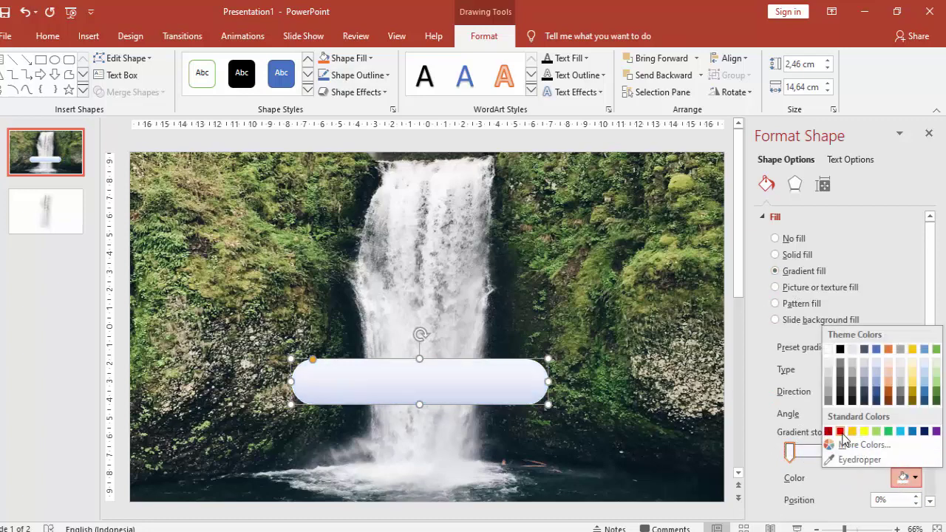
key("Escape")
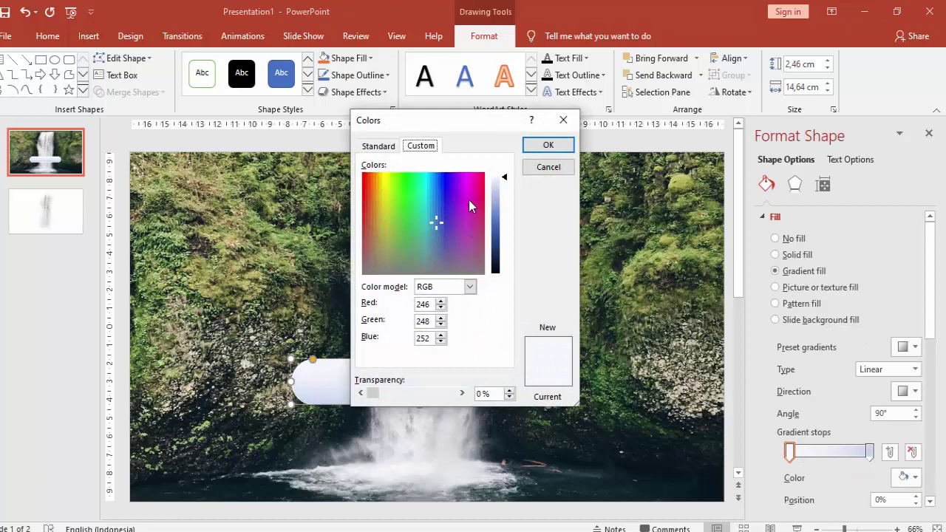
left_click(469, 200)
left_click(498, 232)
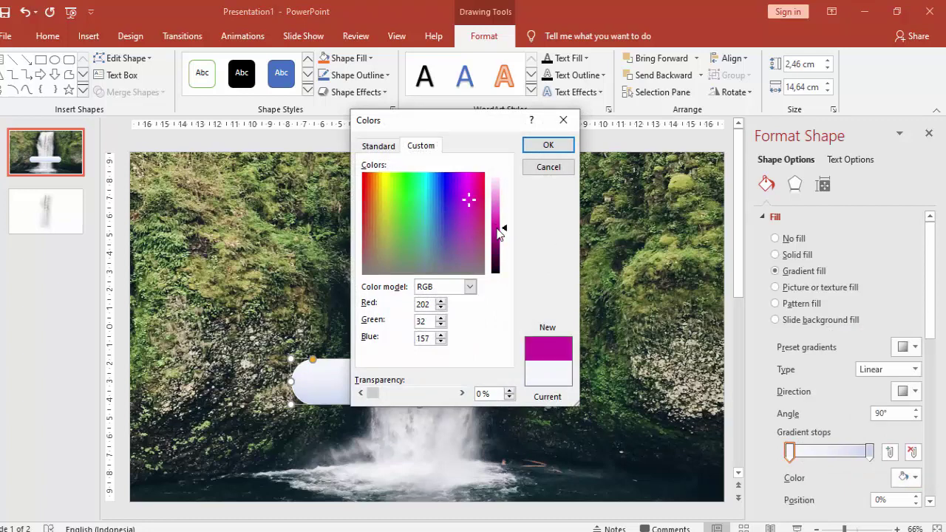
left_click(534, 147)
Make the right gradient stop light blue and run the gradient diagonally at 45°.
left_click(869, 450)
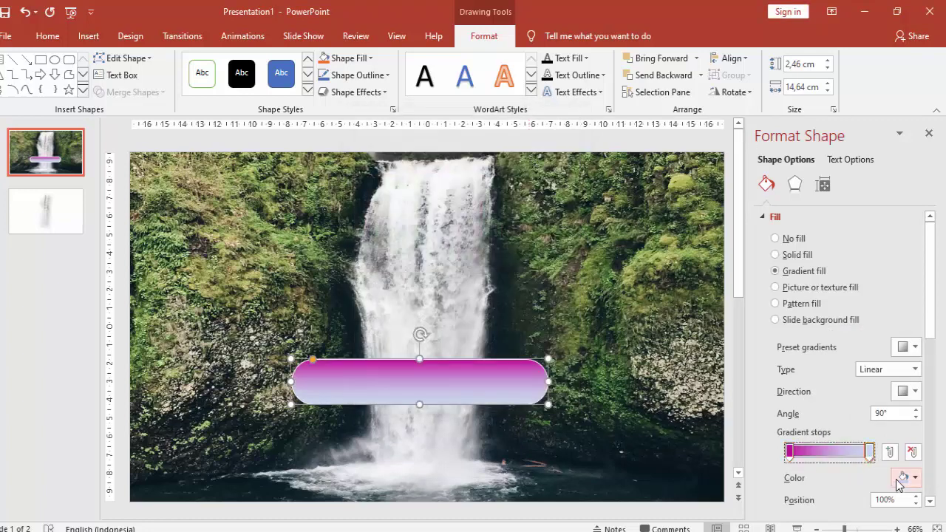
left_click(903, 477)
left_click(900, 402)
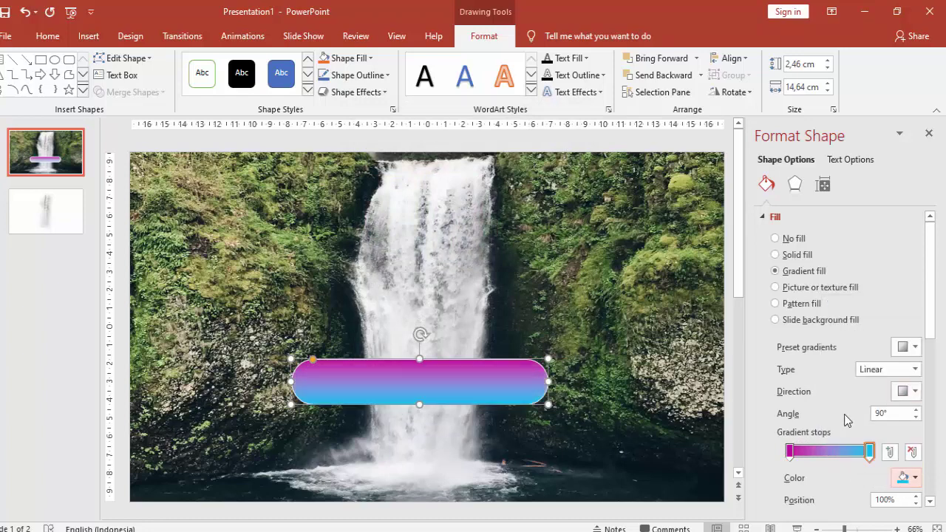
left_click(907, 392)
left_click(802, 419)
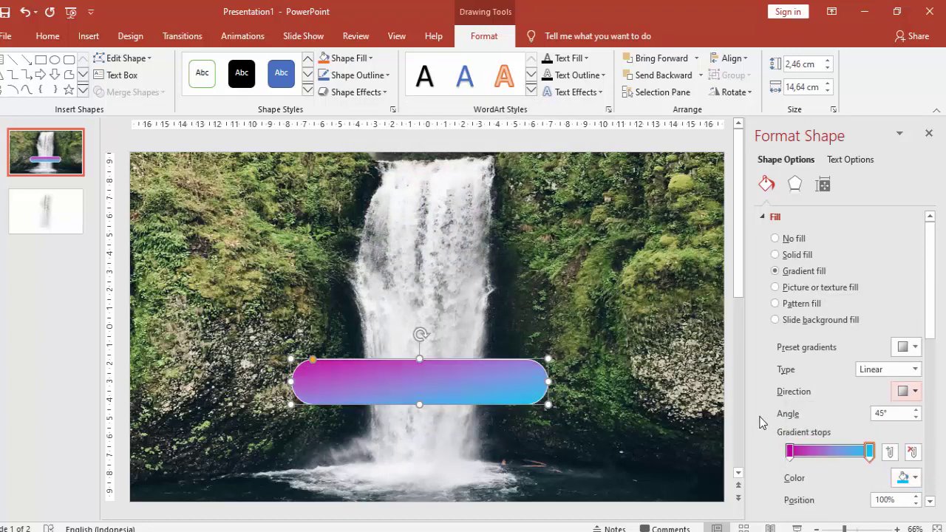
Make the magenta end semi-transparent and the blue end 46% transparent.
scroll(776, 326, "down", 5)
scroll(783, 332, "down", 1)
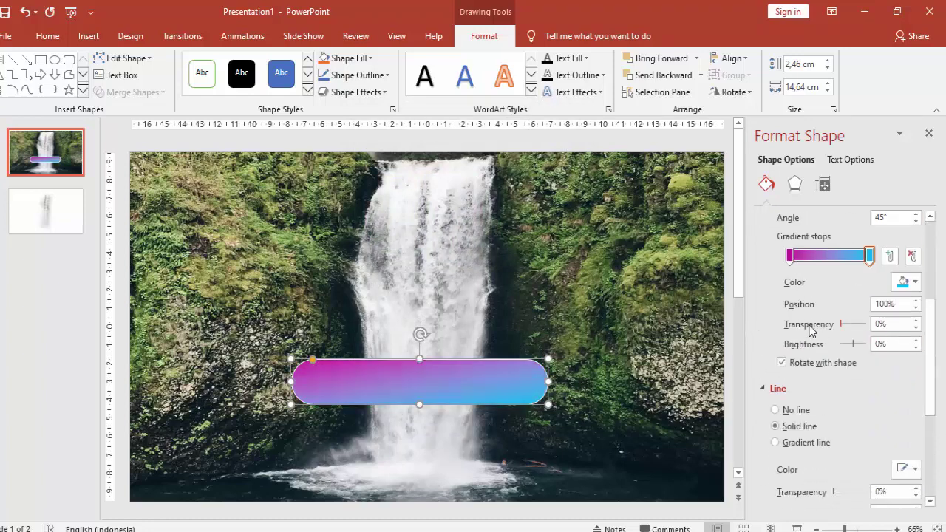
left_click(790, 256)
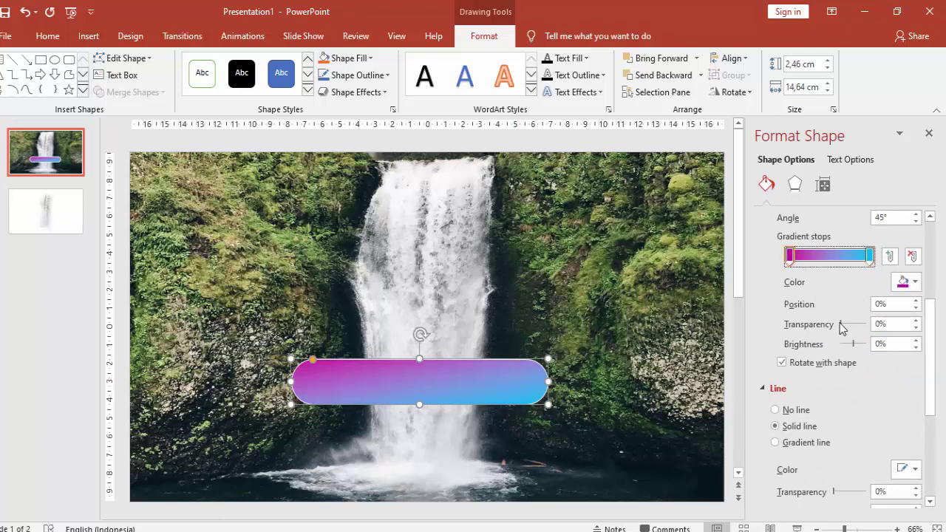
left_click_drag(840, 325, 849, 325)
left_click(870, 255)
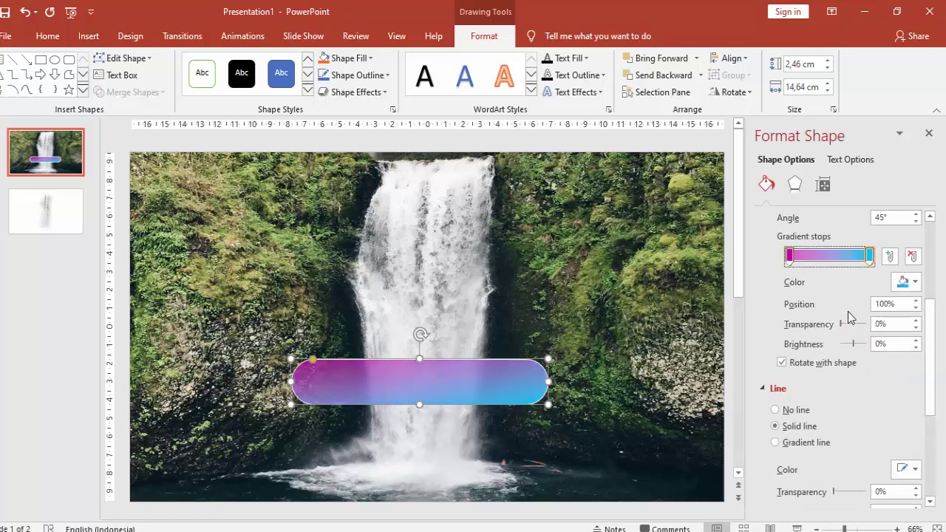
left_click_drag(841, 324, 852, 324)
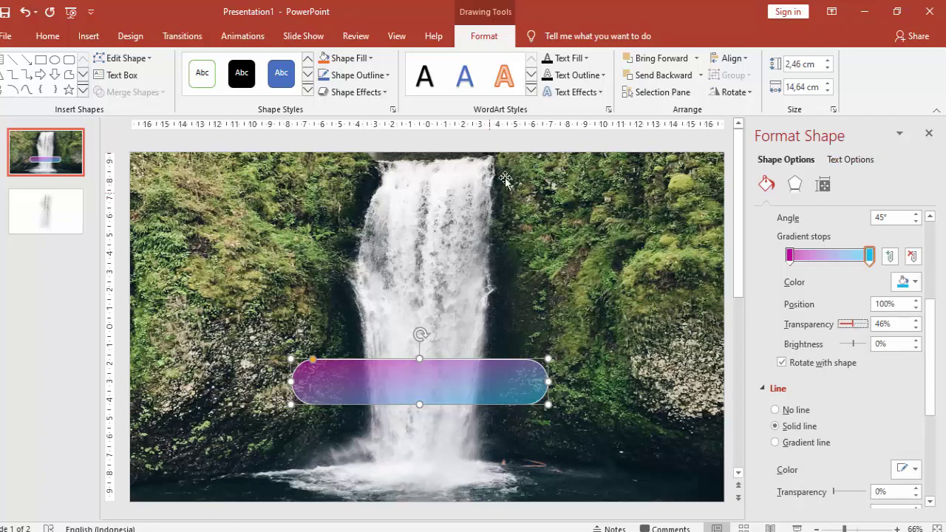
Add a text box above the waterfall reading 'PRESENTASI KEREN'.
left_click(511, 148)
left_click(89, 35)
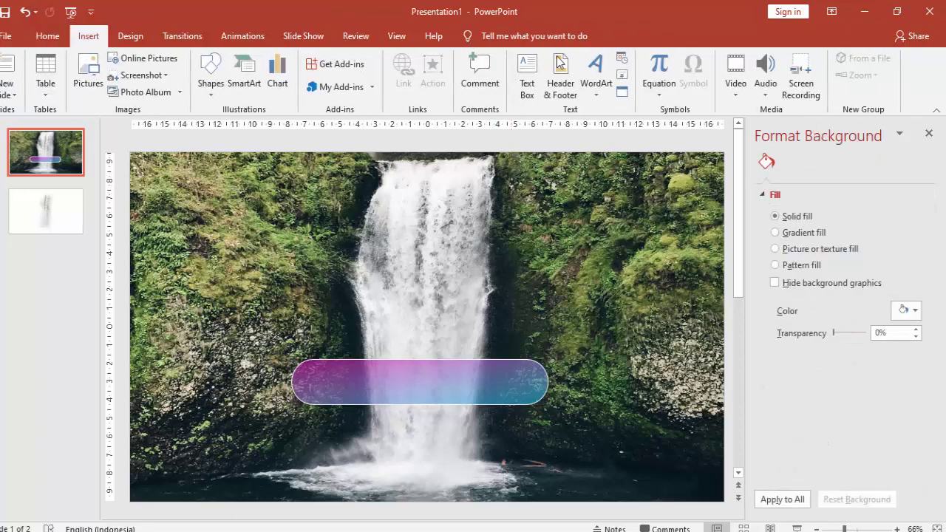
left_click(527, 74)
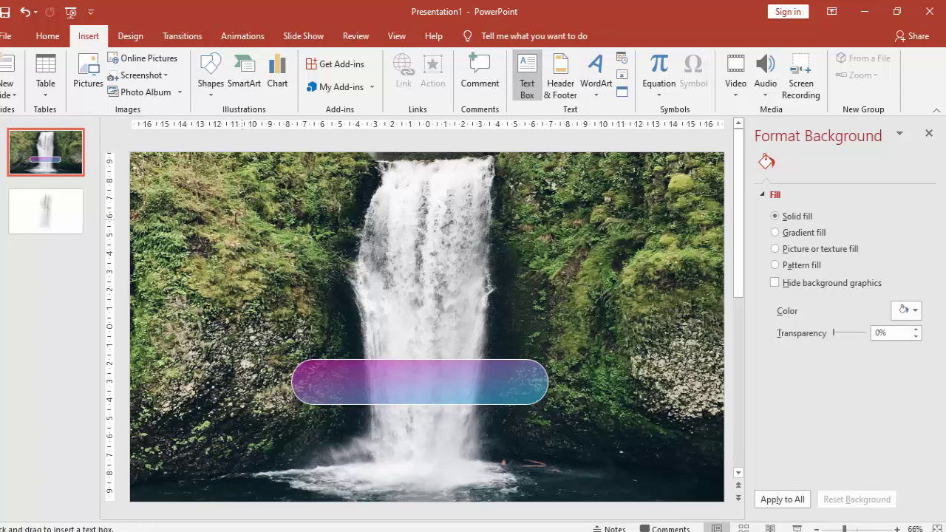
left_click(236, 220)
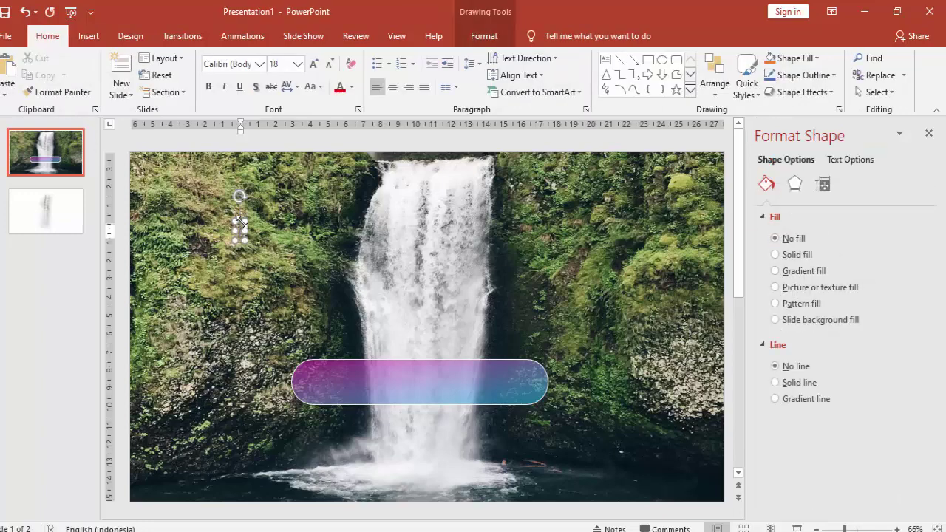
type("PRESENTASI")
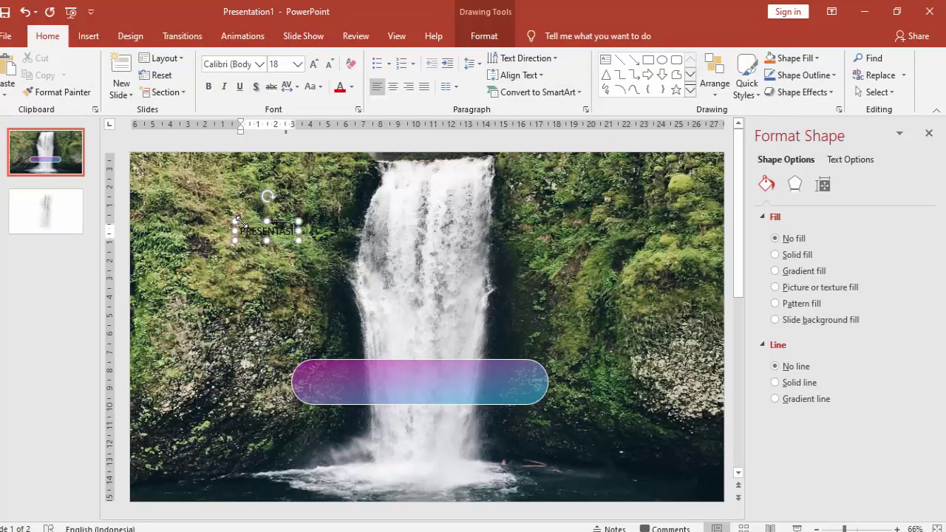
type(" KEREN")
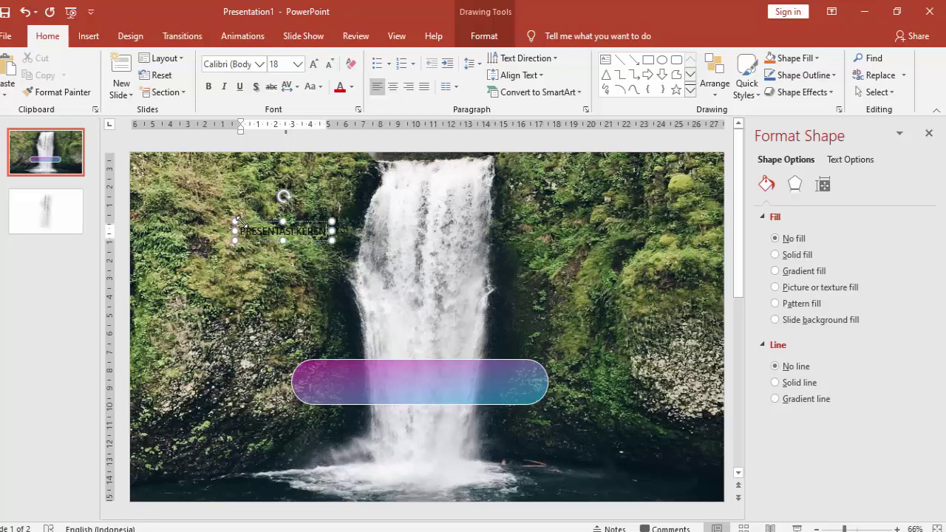
Set the title to 80 pt Gotham Bold and centre it above the gradient bar.
left_click(246, 67)
type("Gotham Bold")
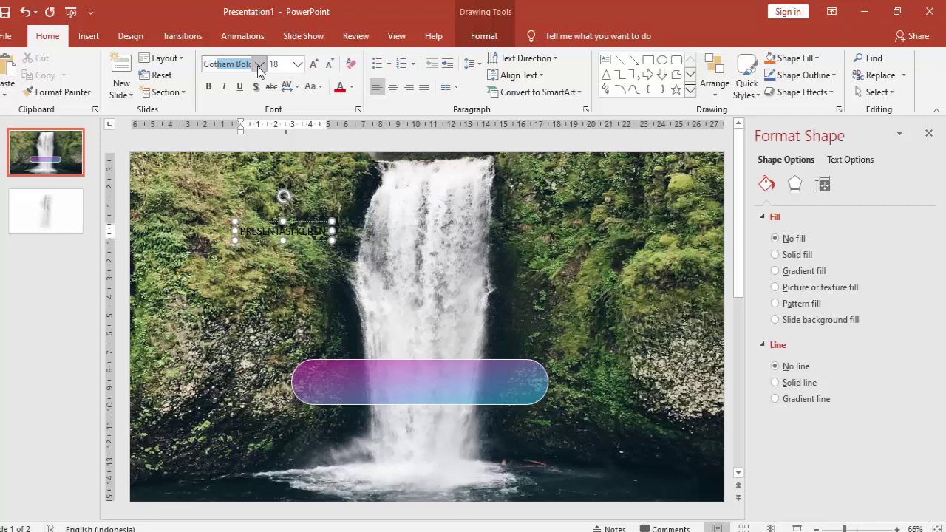
key("Return")
left_click(297, 64)
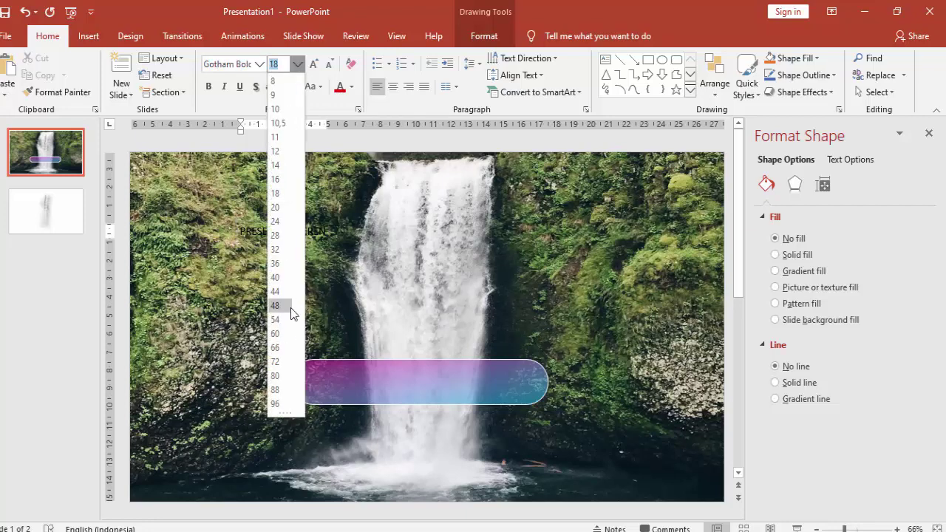
left_click(276, 376)
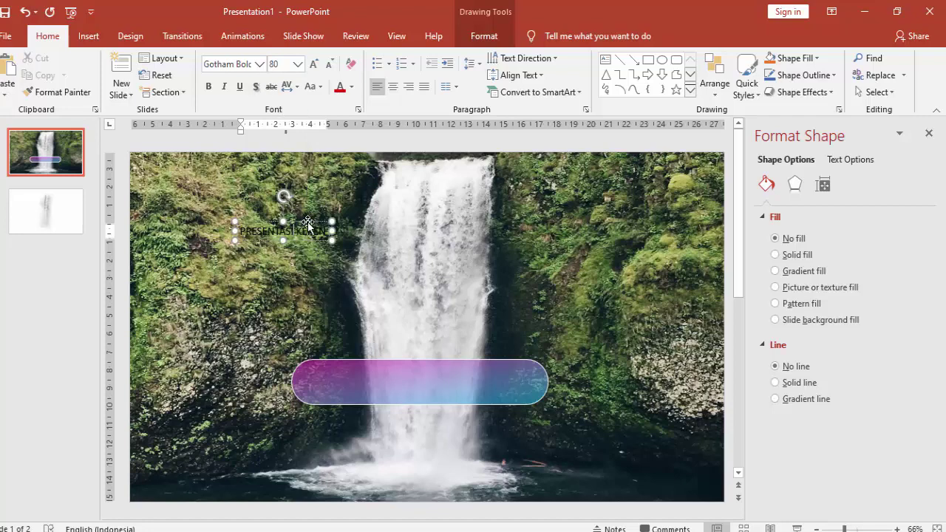
left_click(308, 223)
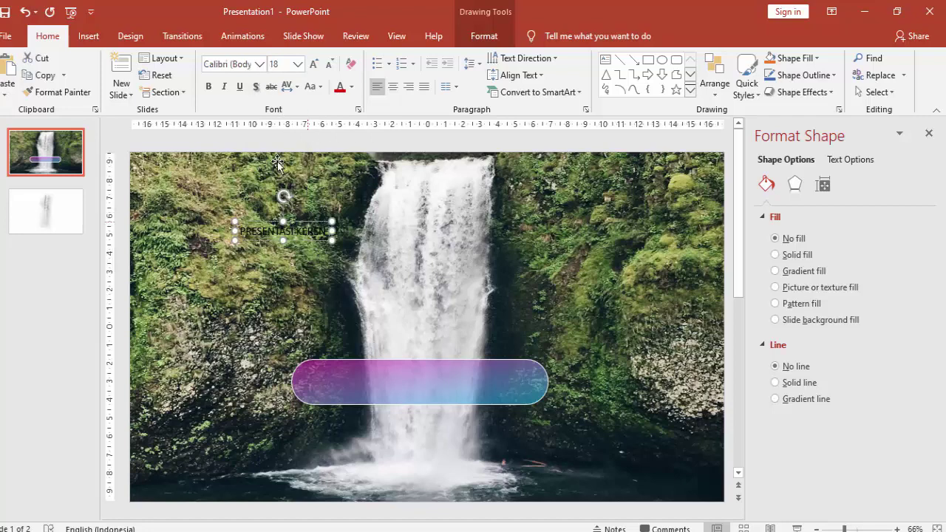
left_click(231, 66)
type("Gotham Bold")
key("Return")
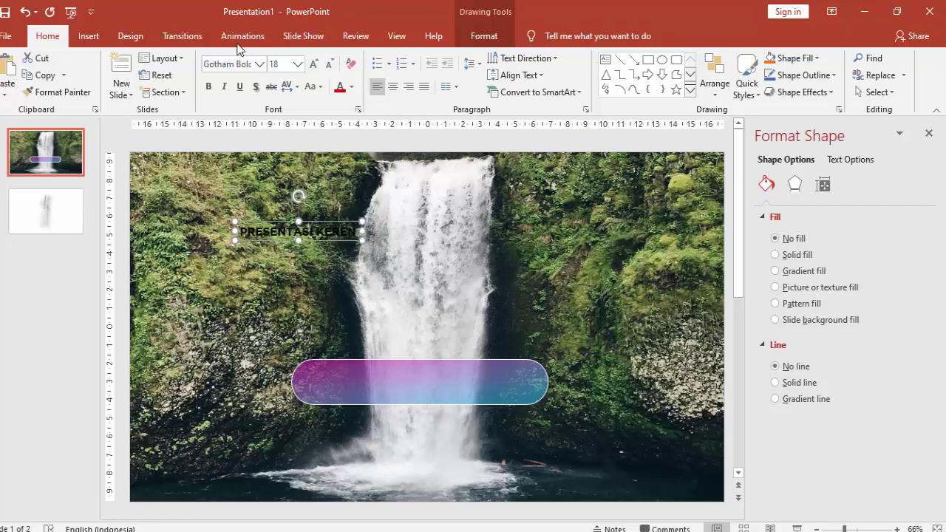
left_click(297, 64)
left_click(280, 383)
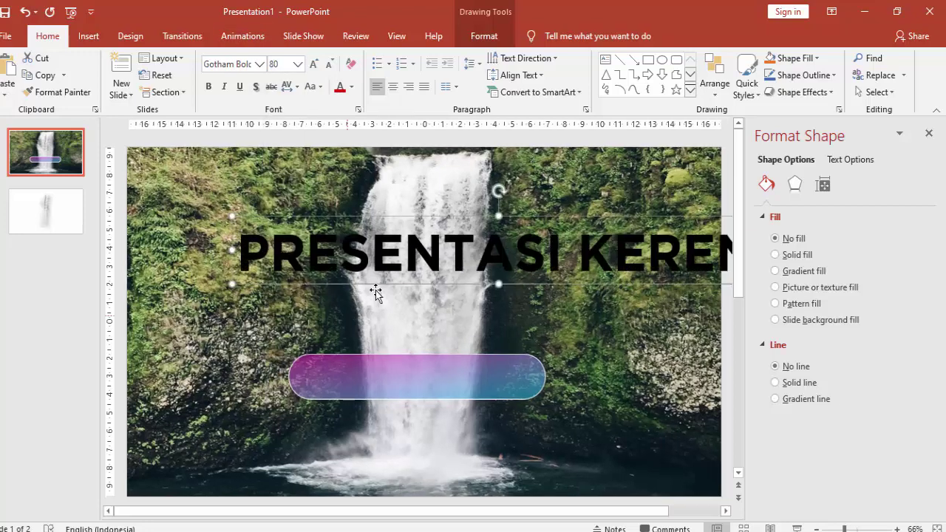
left_click_drag(376, 292, 347, 257)
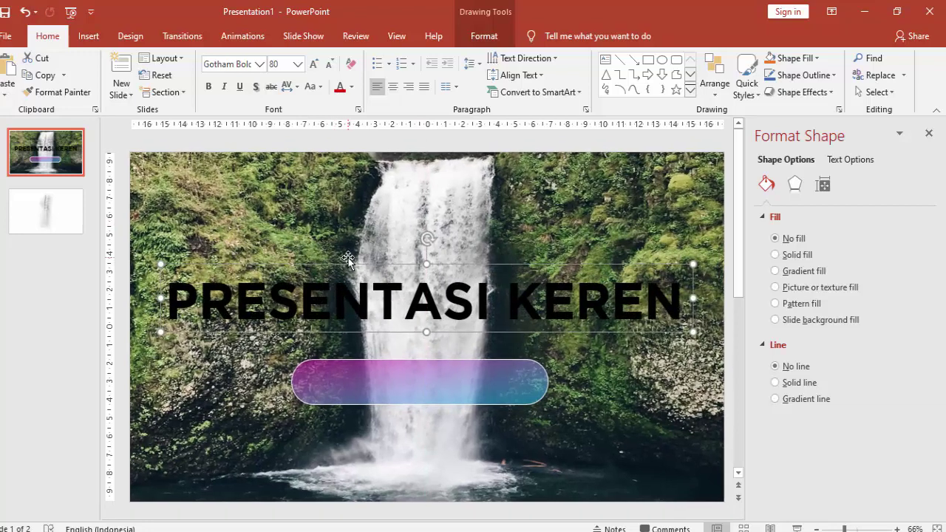
Fill the 'PRESENTASI KEREN' text with a gradient and remove transparency from both stops.
left_click(831, 164)
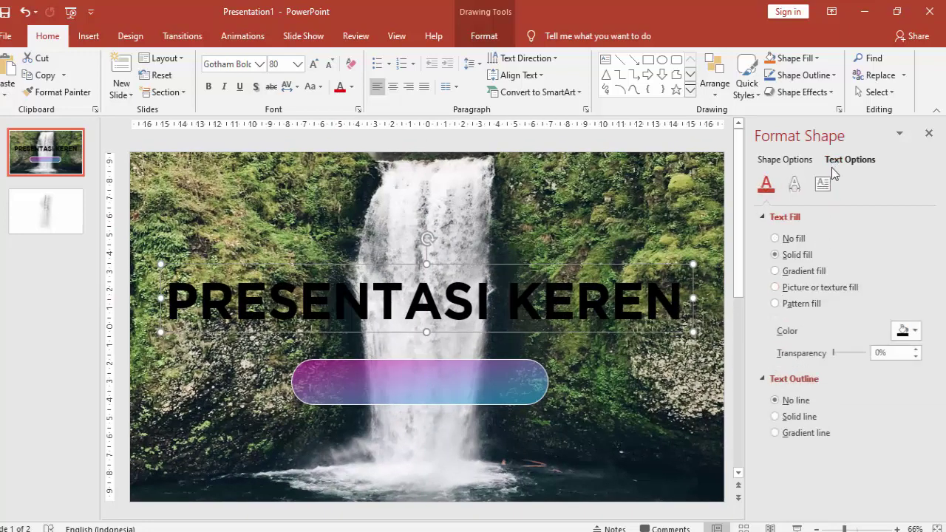
left_click(805, 271)
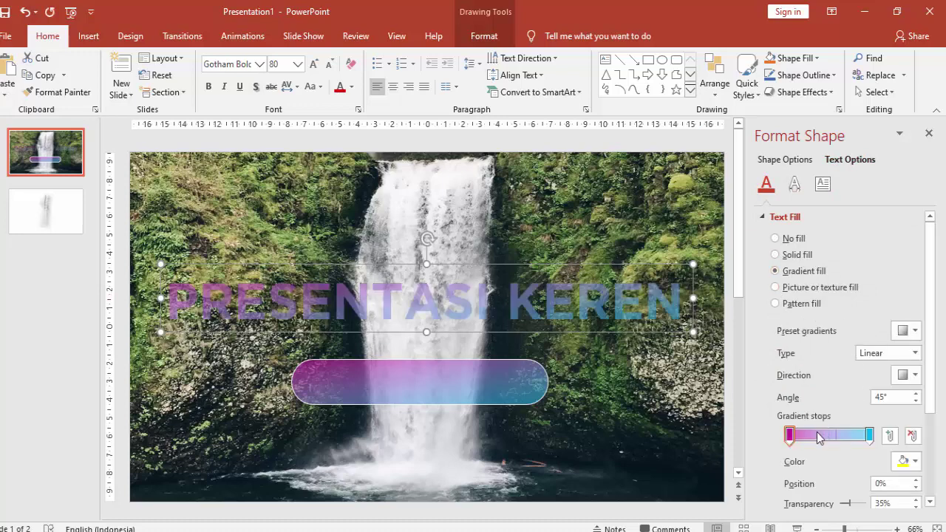
scroll(871, 418, "down", 3)
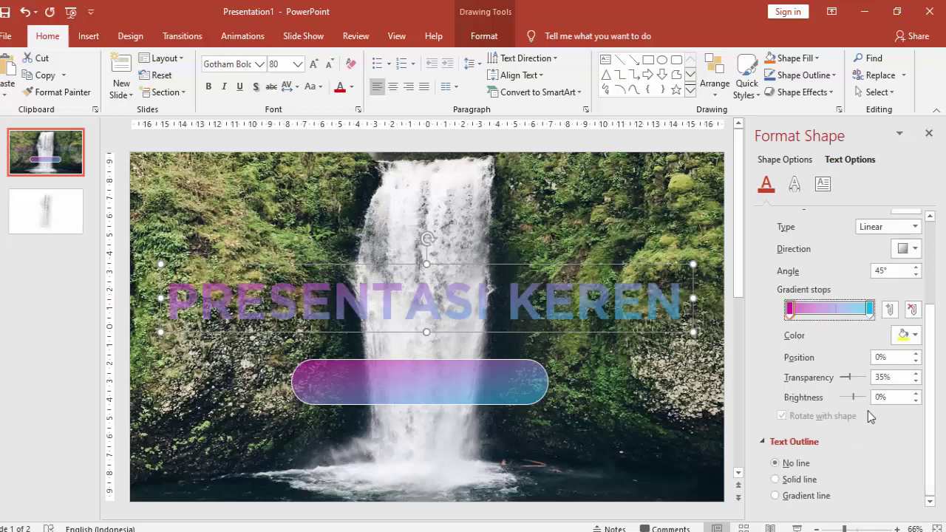
left_click_drag(854, 383, 838, 377)
left_click(869, 309)
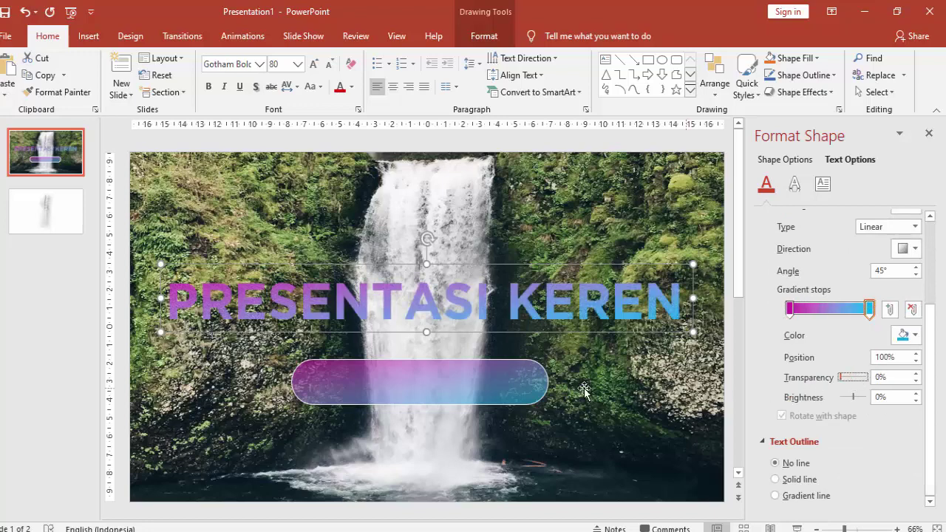
scroll(426, 312, "down", 2)
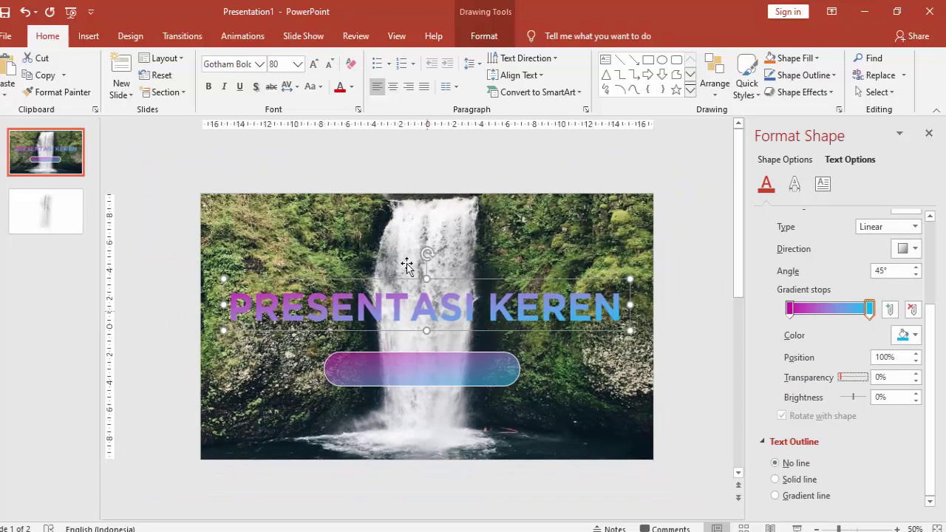
left_click(361, 171)
Add a text box reading 'AIR TERJUN BERGERAK' and move it onto the gradient bar.
left_click(89, 36)
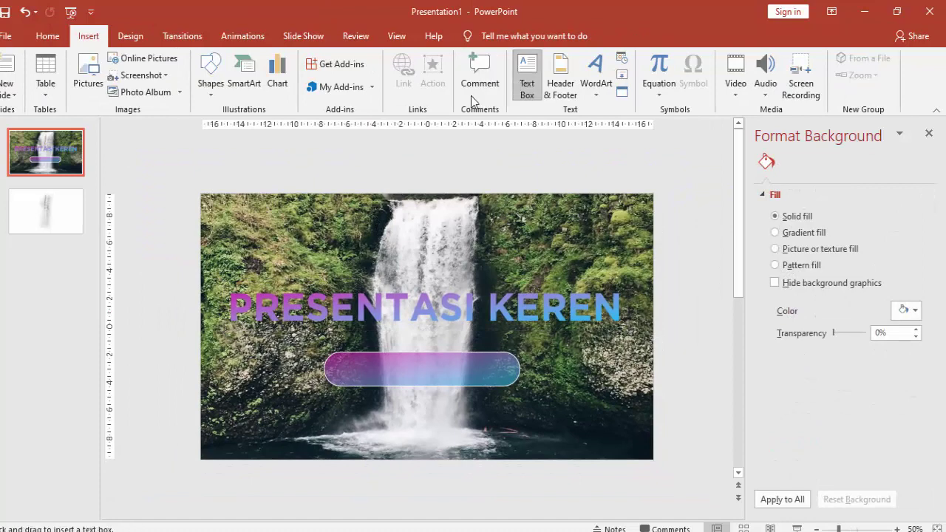
left_click(179, 346)
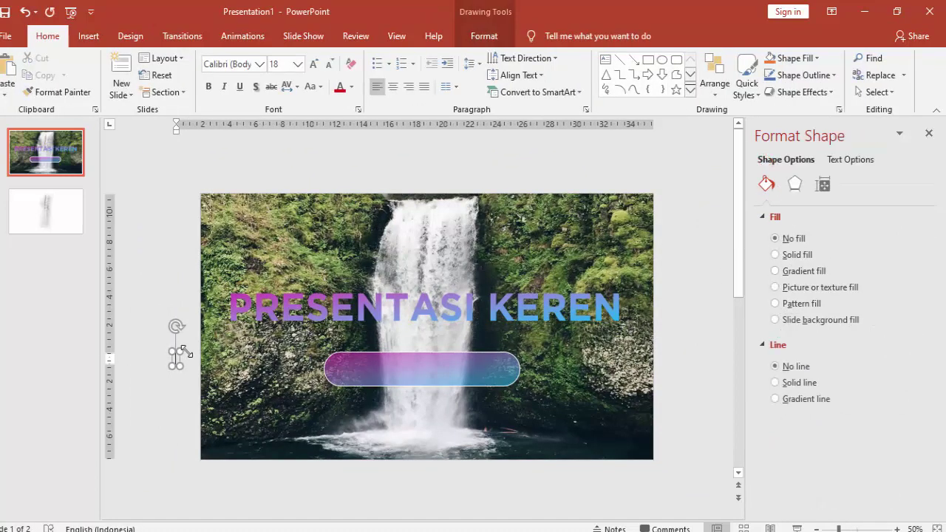
type("AIR TER")
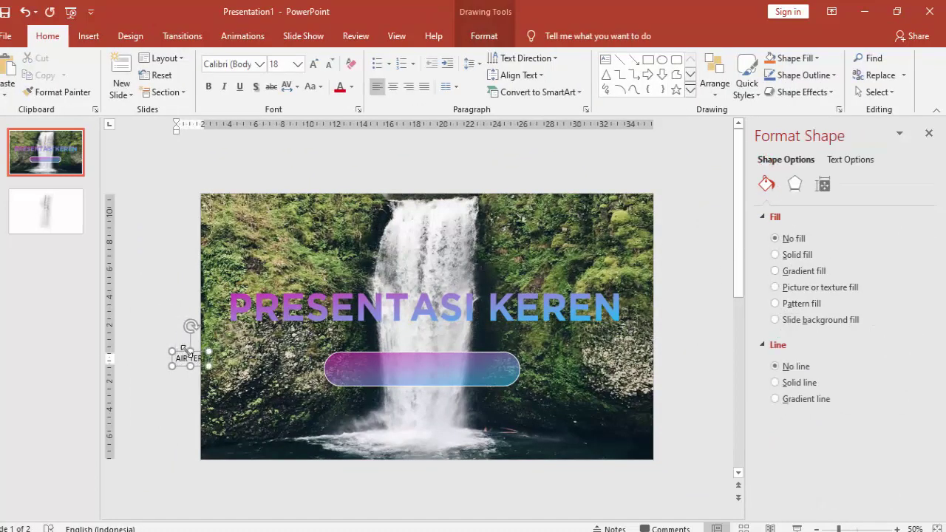
type("JUN BERGE")
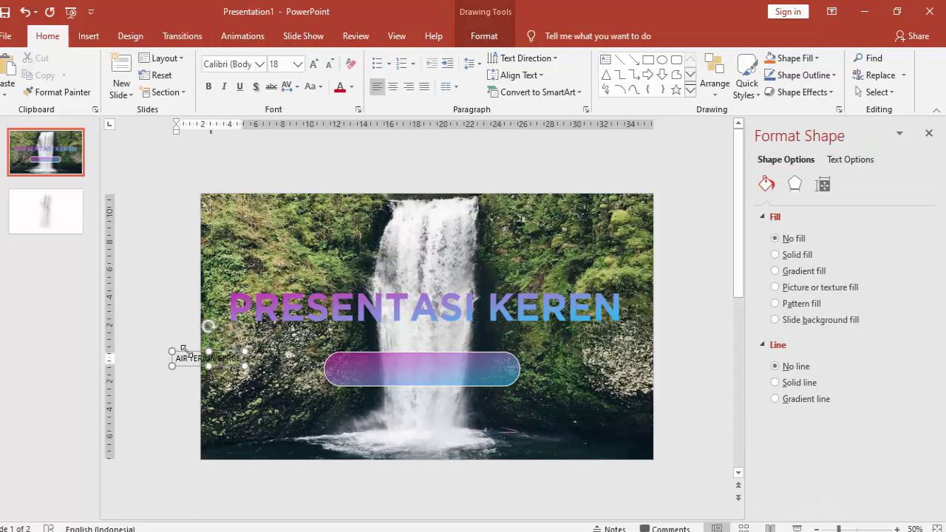
type("RAK")
left_click_drag(184, 354, 377, 358)
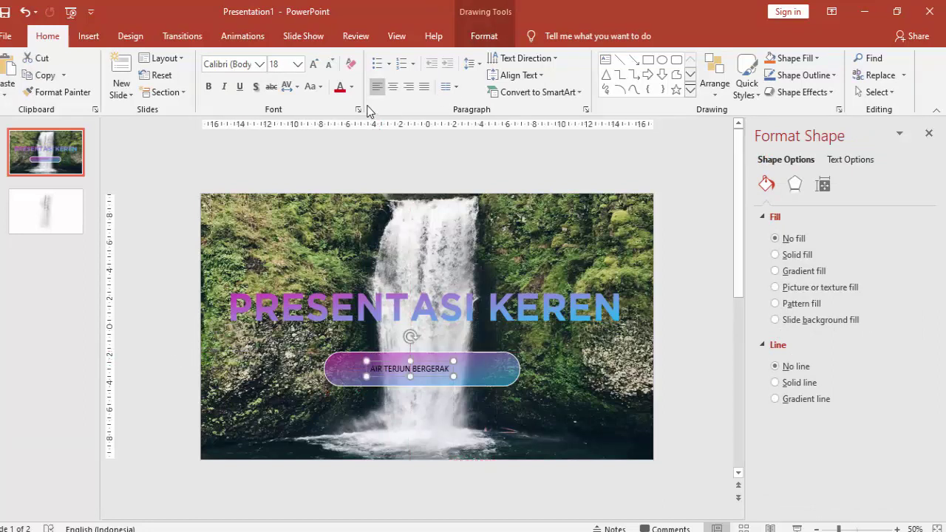
Make the label white, 28 pt Gotham Bold, centred inside the bar.
left_click(352, 86)
left_click(338, 121)
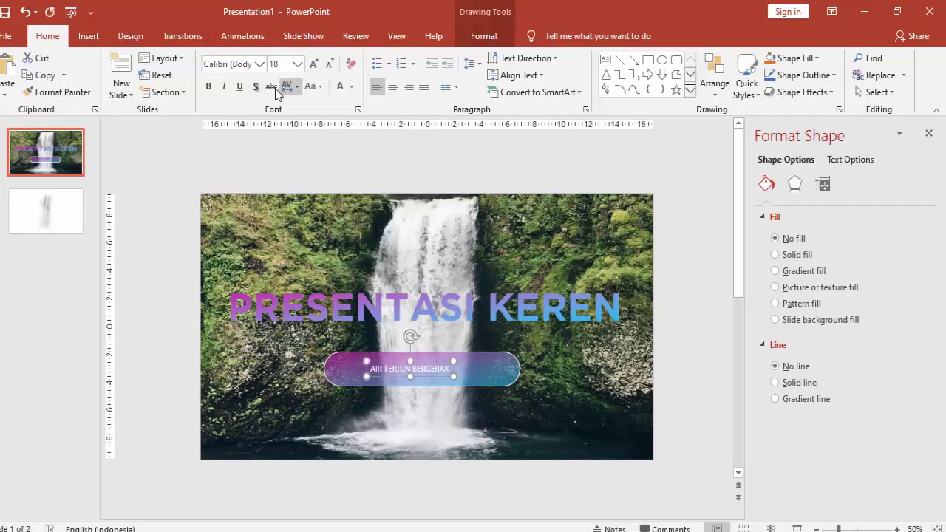
left_click(236, 67)
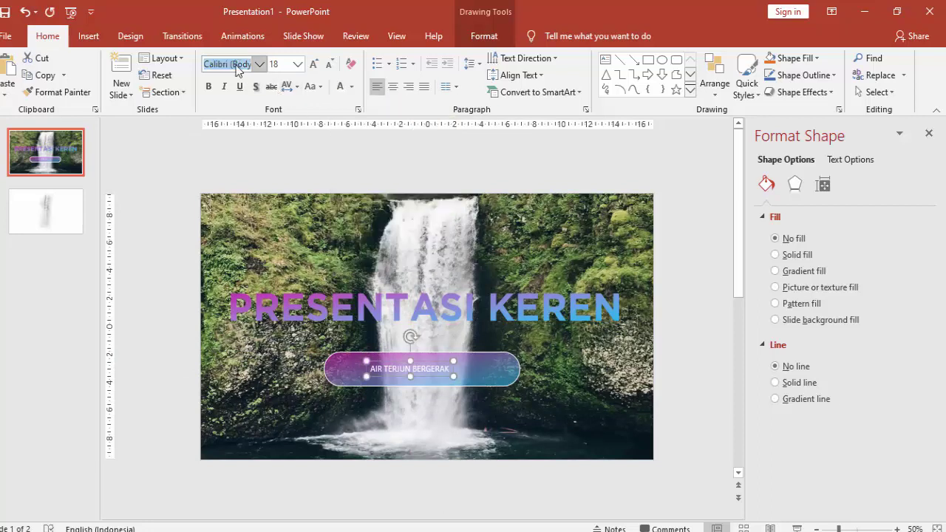
type("Gotham Bold")
key("Return")
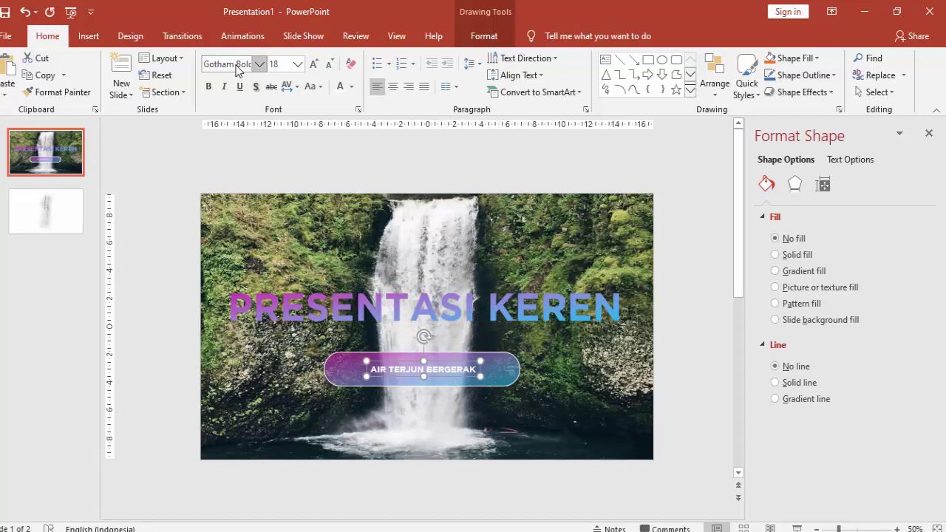
left_click(297, 65)
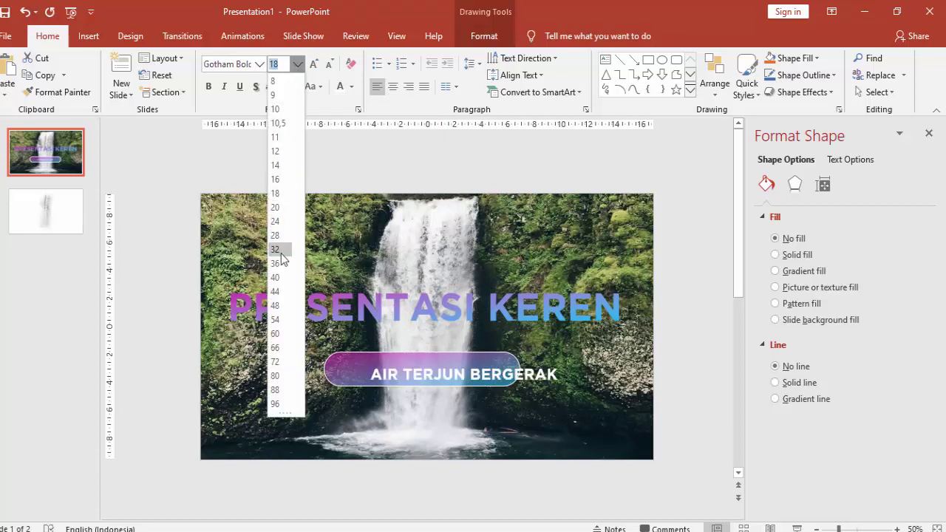
left_click(274, 235)
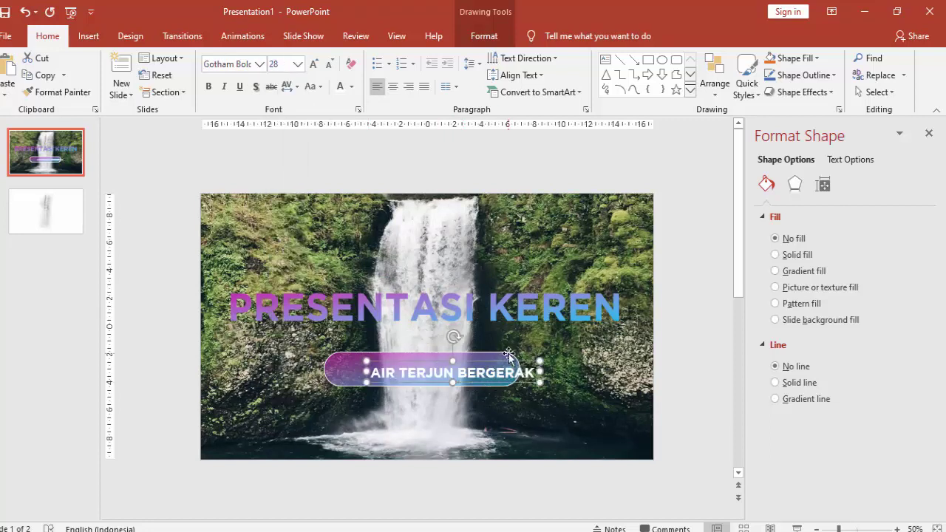
left_click_drag(513, 363, 481, 359)
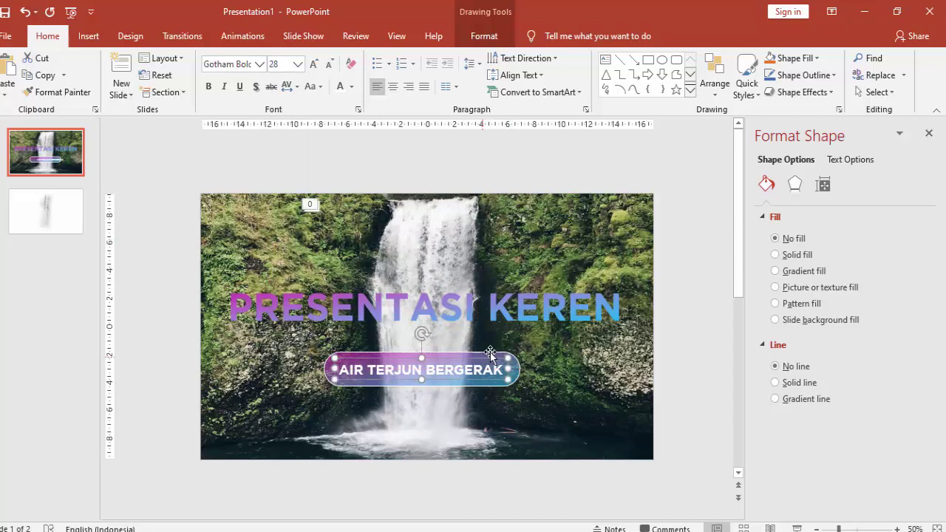
left_click(681, 285)
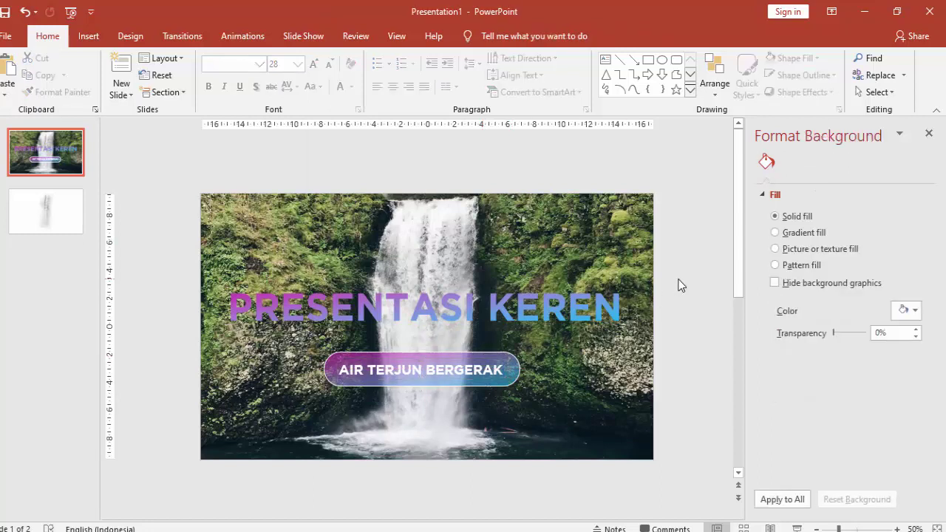
left_click(796, 529)
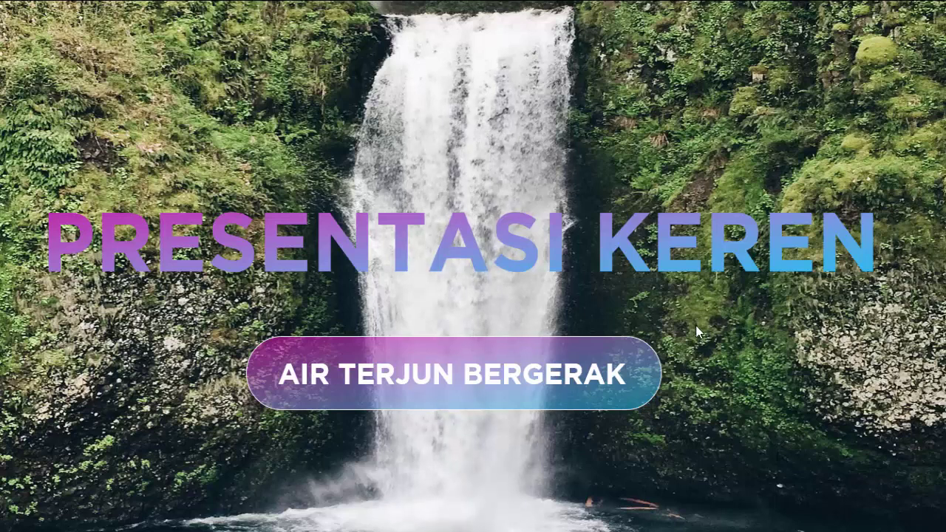
key("Escape")
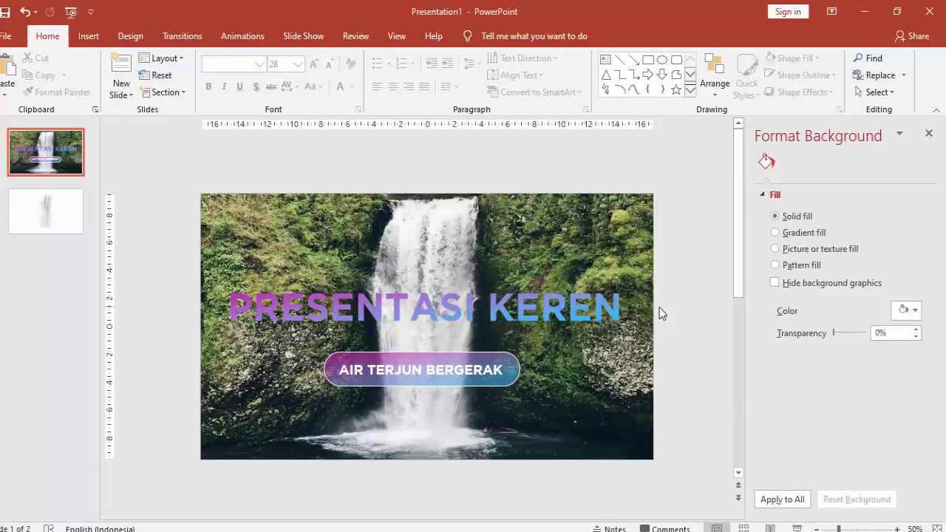
left_click(615, 310)
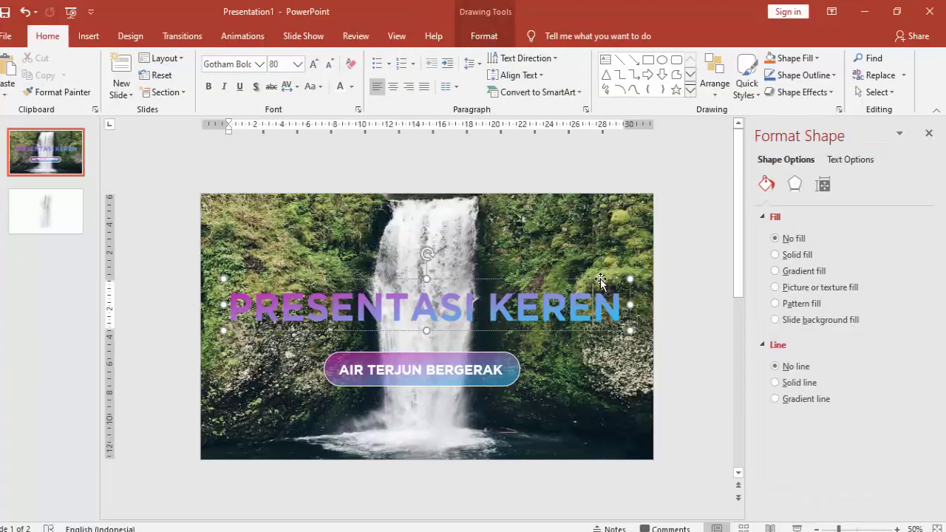
left_click(511, 346)
left_click(502, 364)
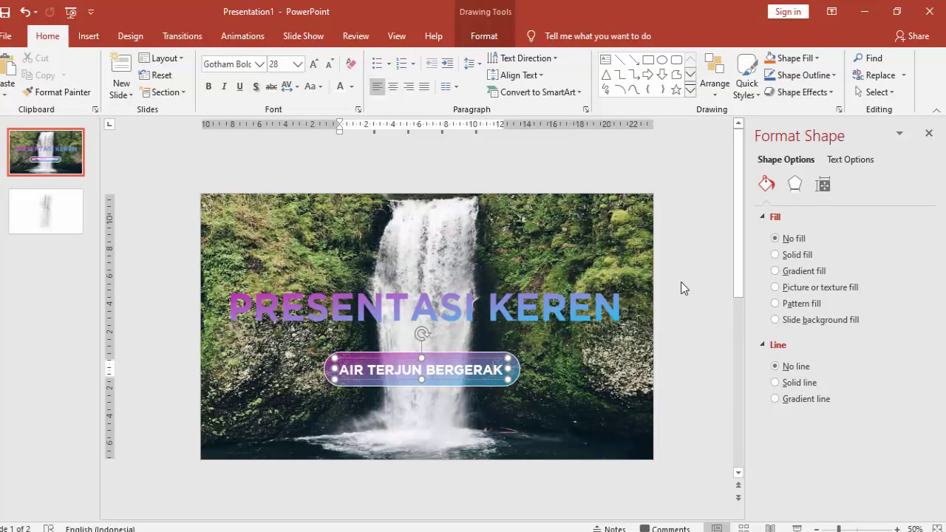